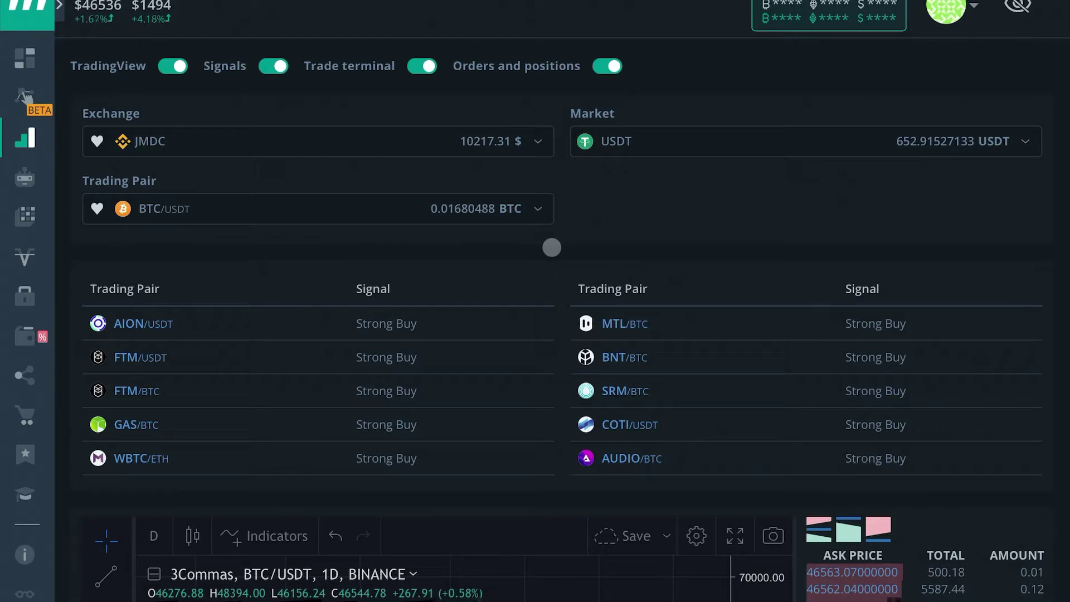
Step: Check the market currency and USDT trading pair lists, leaving BTC/USDT unchanged
{"action": "scroll", "coordinate": [552, 246], "scroll_direction": "down", "scroll_amount": 12}
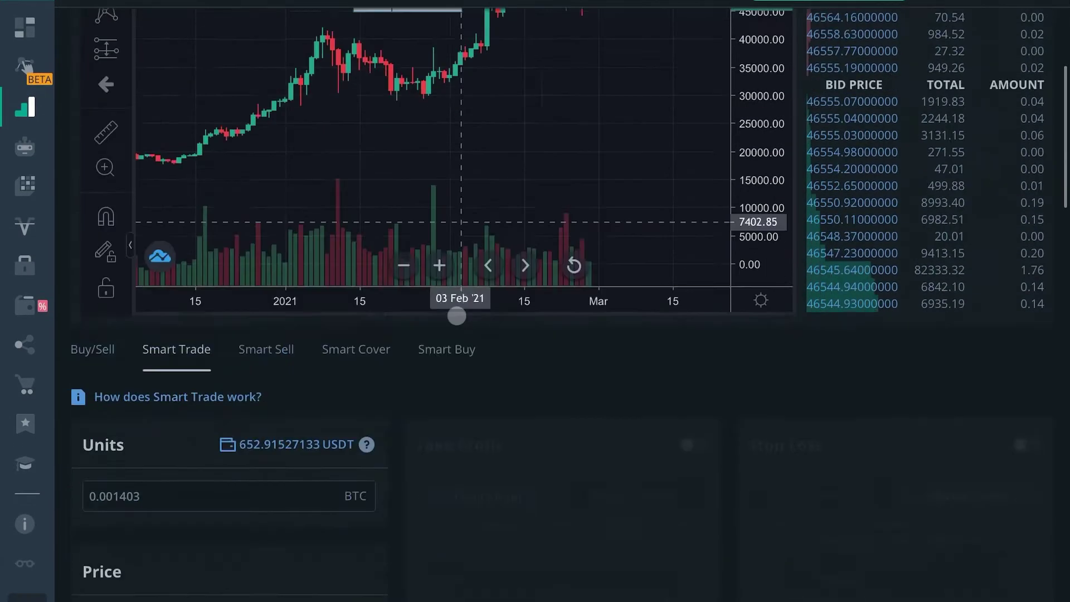
{"action": "scroll", "coordinate": [206, 302], "scroll_direction": "up", "scroll_amount": 6}
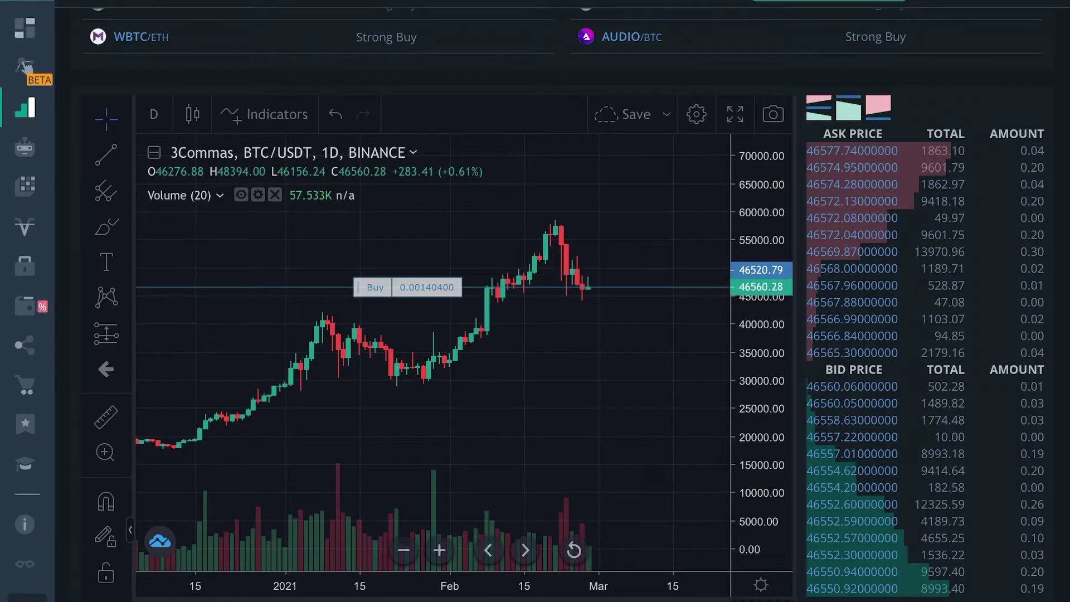
{"action": "mouse_move", "coordinate": [110, 92]}
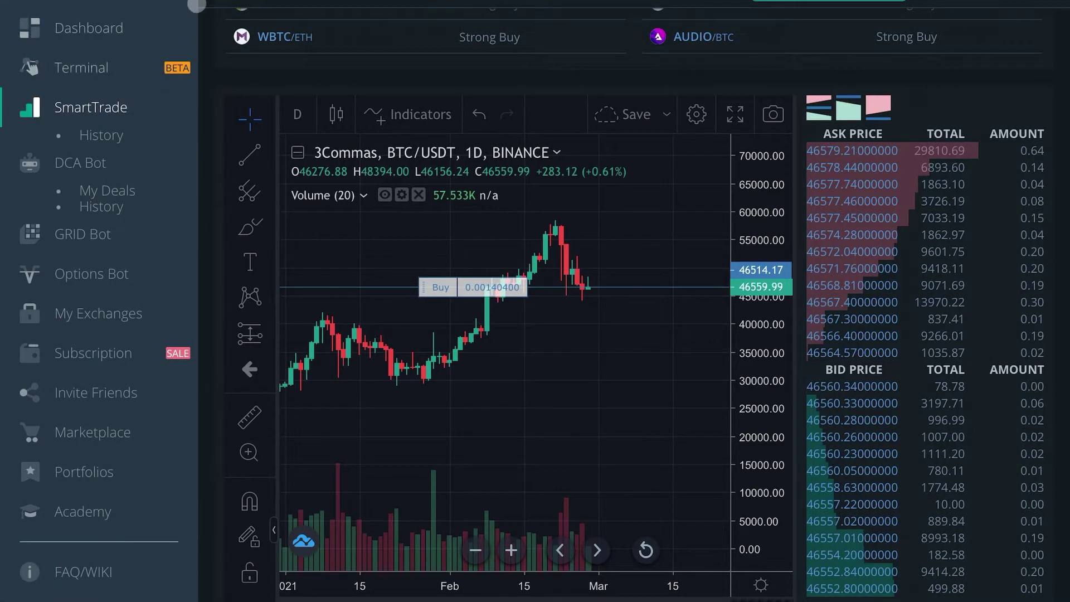
{"action": "scroll", "coordinate": [500, 184], "scroll_direction": "down", "scroll_amount": 5}
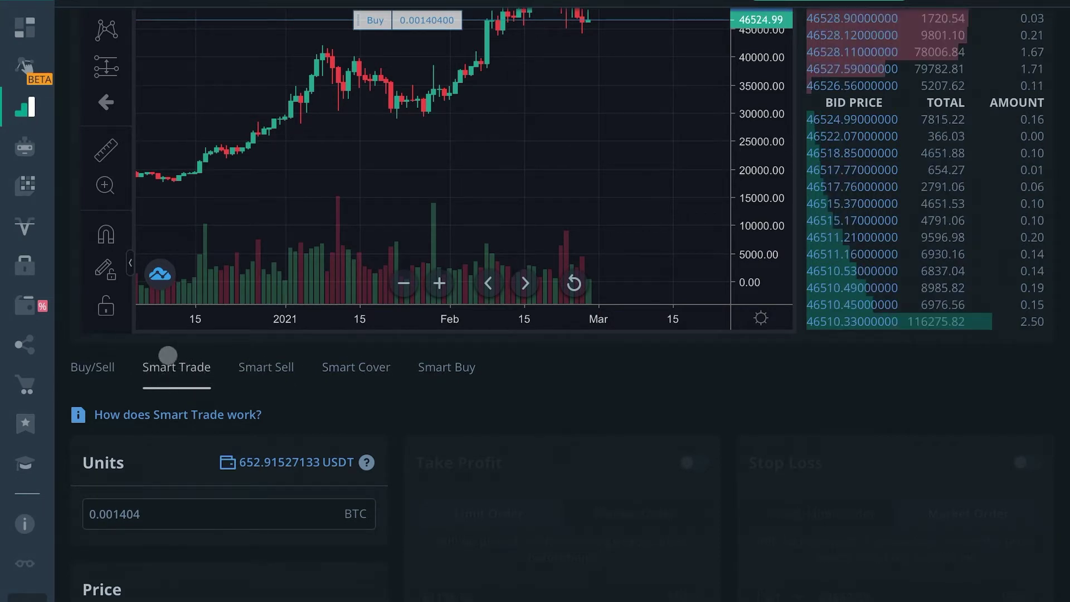
{"action": "scroll", "coordinate": [244, 317], "scroll_direction": "up", "scroll_amount": 10}
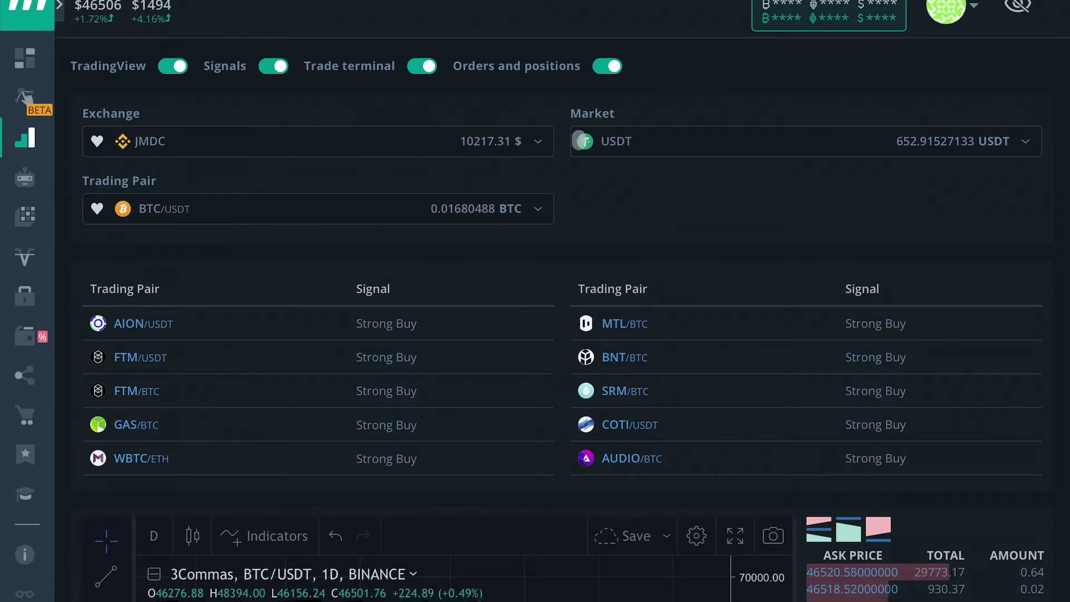
{"action": "left_click", "coordinate": [782, 142]}
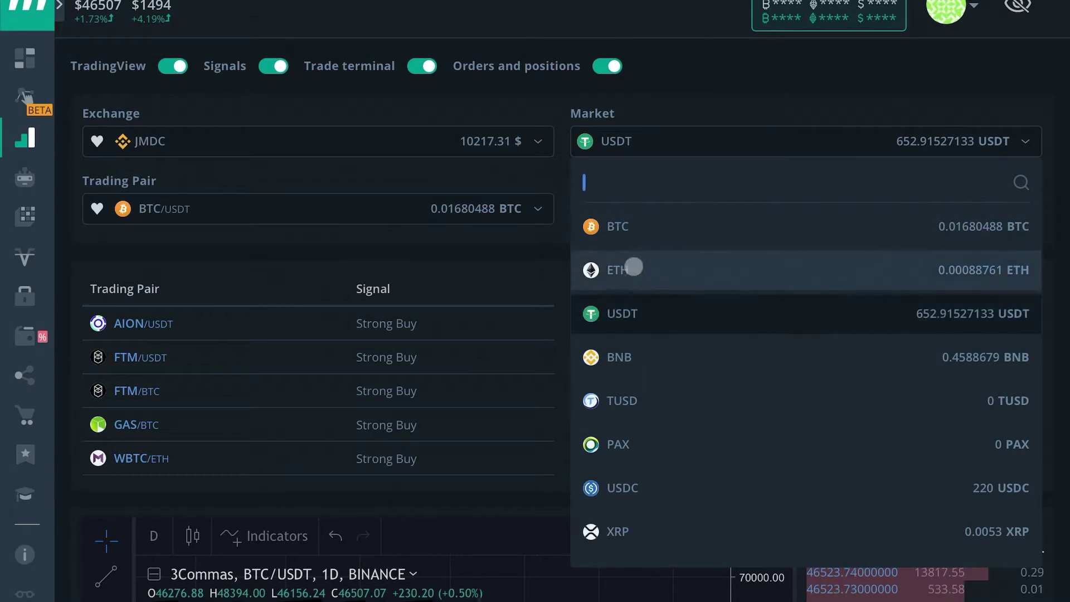
{"action": "left_click", "coordinate": [651, 306]}
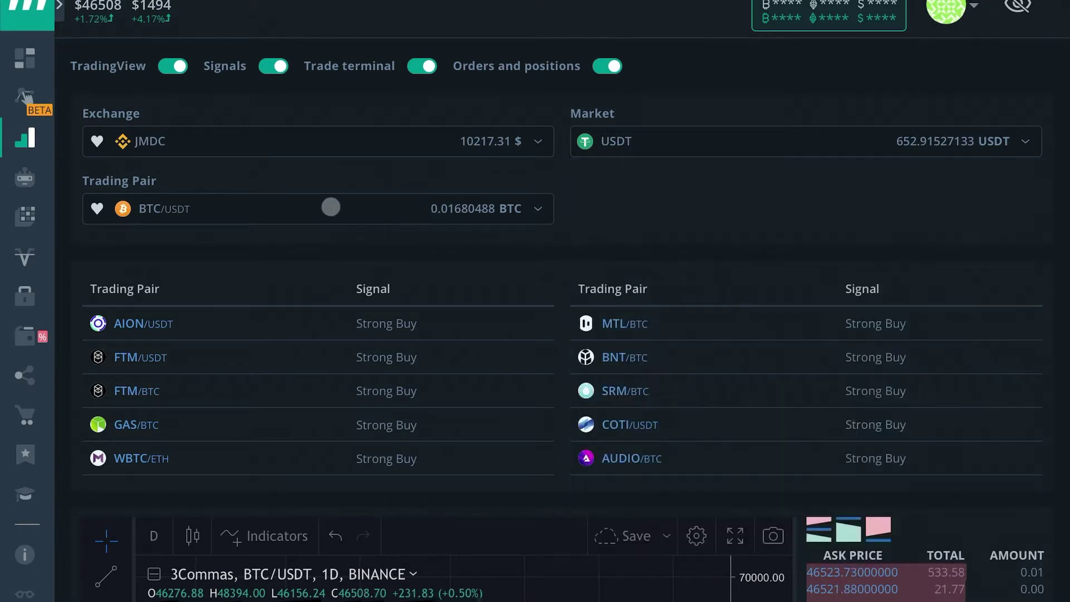
{"action": "left_click", "coordinate": [340, 206]}
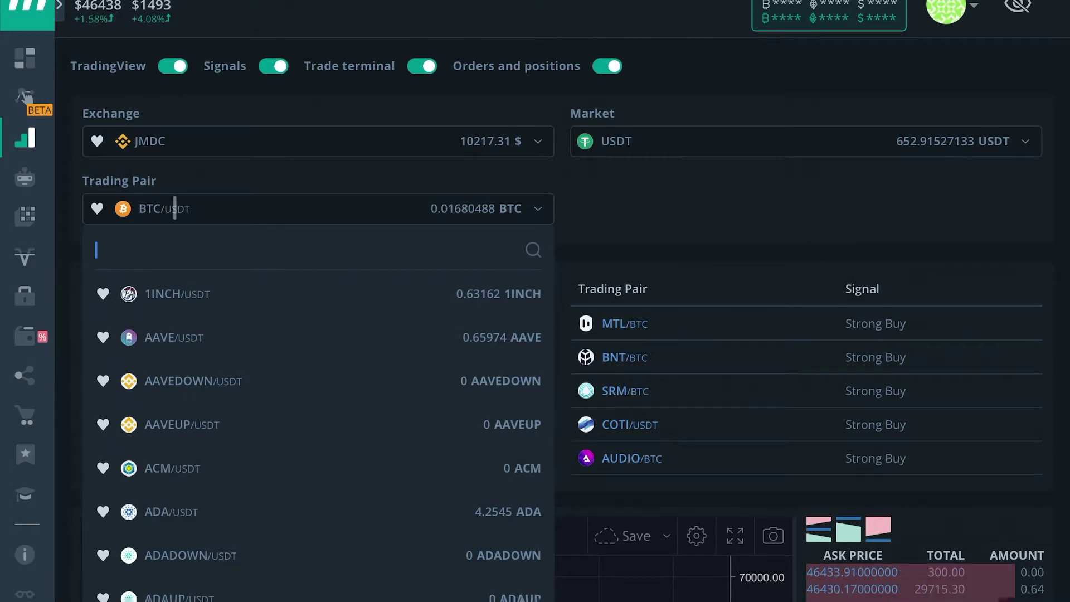
{"action": "left_click", "coordinate": [175, 208]}
Step: Hide the signals table and then show it again
{"action": "scroll", "coordinate": [816, 257], "scroll_direction": "down", "scroll_amount": 2}
{"action": "scroll", "coordinate": [816, 258], "scroll_direction": "down", "scroll_amount": 1}
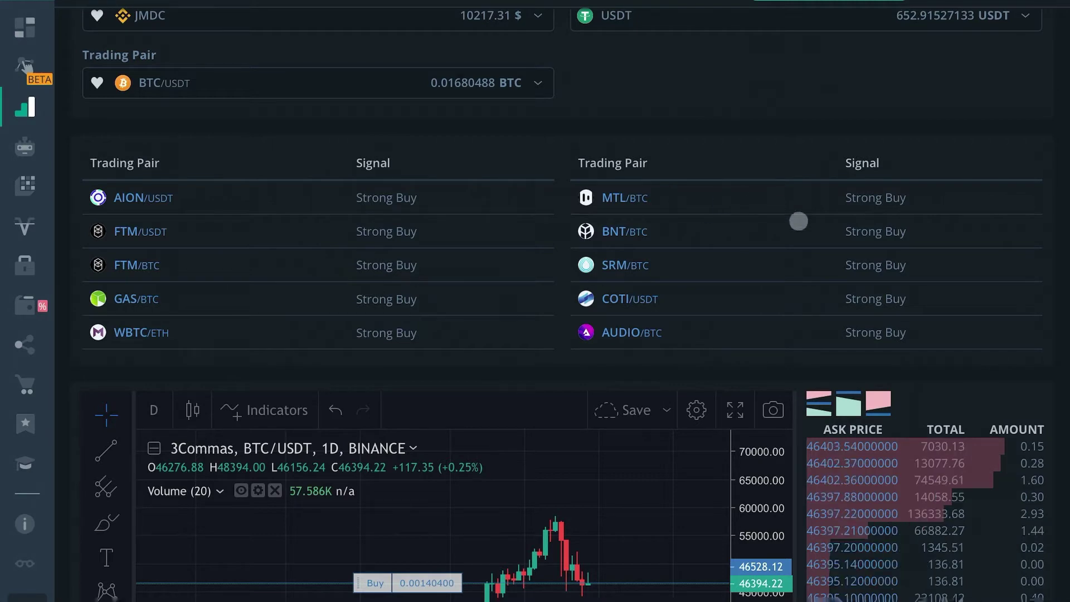
{"action": "scroll", "coordinate": [544, 233], "scroll_direction": "down", "scroll_amount": 1}
{"action": "scroll", "coordinate": [557, 220], "scroll_direction": "up", "scroll_amount": 3}
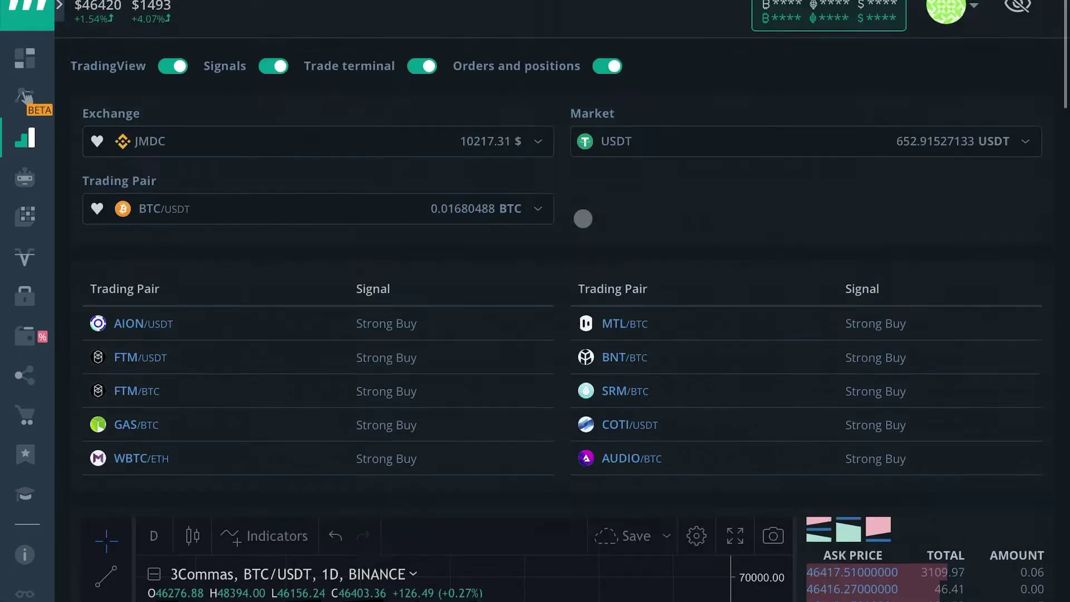
{"action": "left_click", "coordinate": [273, 66]}
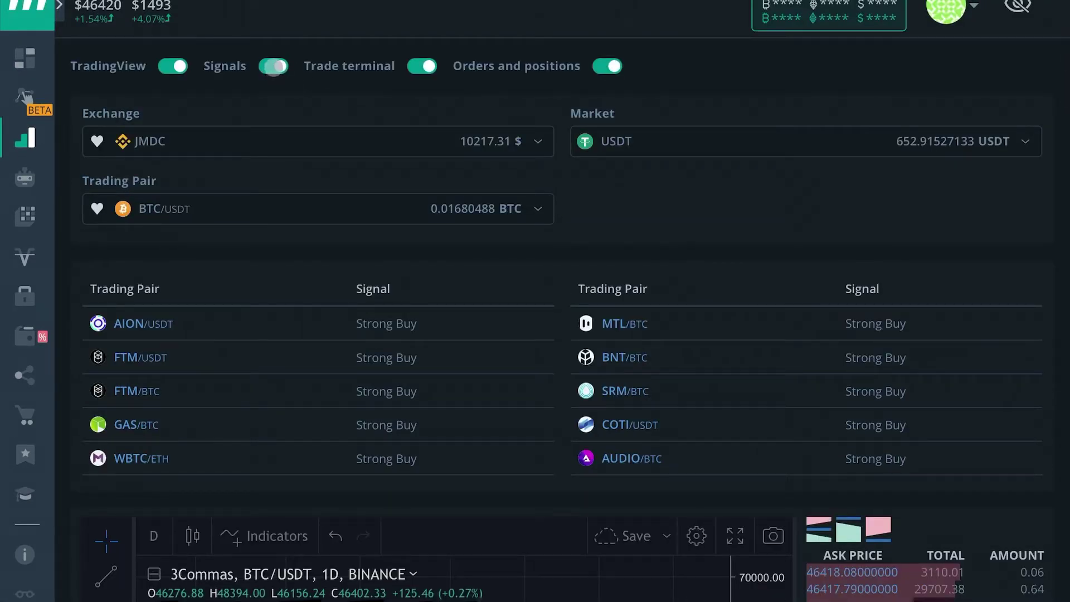
{"action": "scroll", "coordinate": [322, 201], "scroll_direction": "down", "scroll_amount": 4}
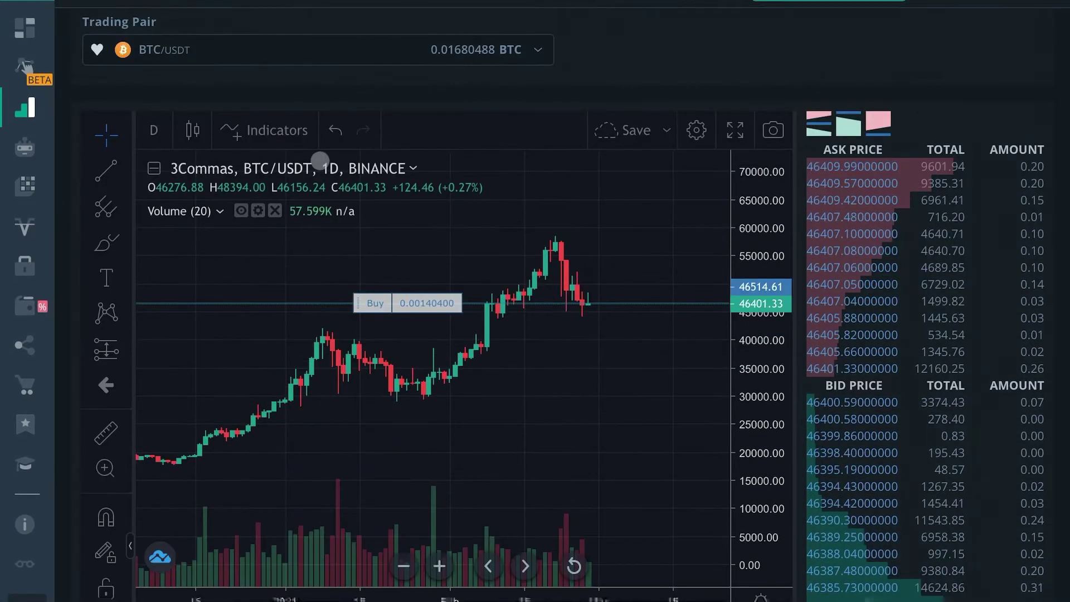
{"action": "scroll", "coordinate": [320, 161], "scroll_direction": "up", "scroll_amount": 4}
{"action": "left_click", "coordinate": [265, 52]}
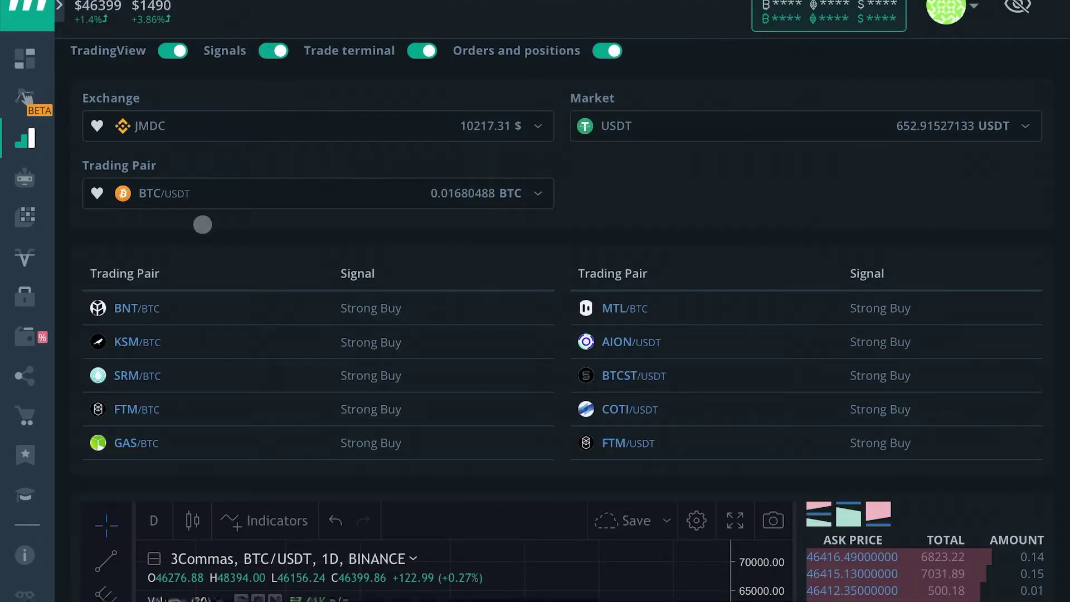
Step: Open the Indicators search after checking the interval and chart-type menus on the 1-day chart
{"action": "scroll", "coordinate": [540, 347], "scroll_direction": "down", "scroll_amount": 10}
{"action": "scroll", "coordinate": [541, 323], "scroll_direction": "up", "scroll_amount": 2}
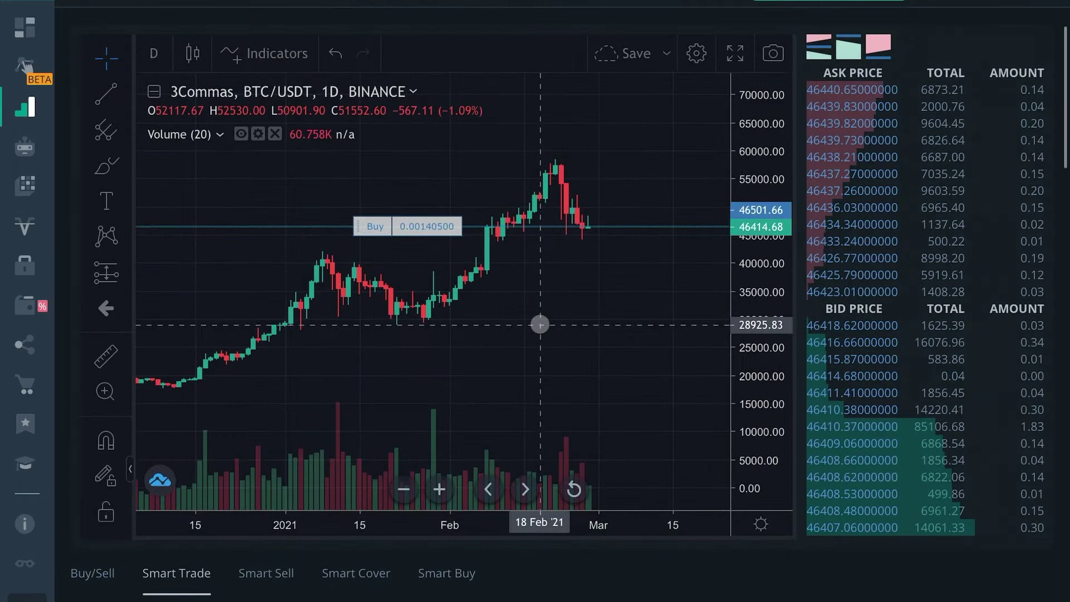
{"action": "scroll", "coordinate": [540, 324], "scroll_direction": "up", "scroll_amount": 2}
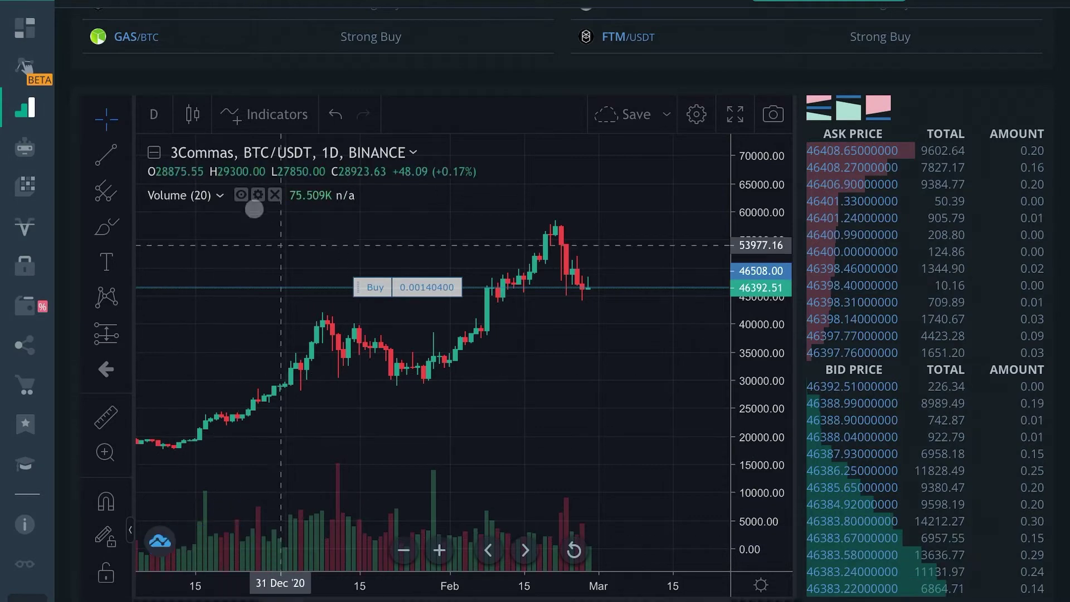
{"action": "left_click", "coordinate": [149, 117]}
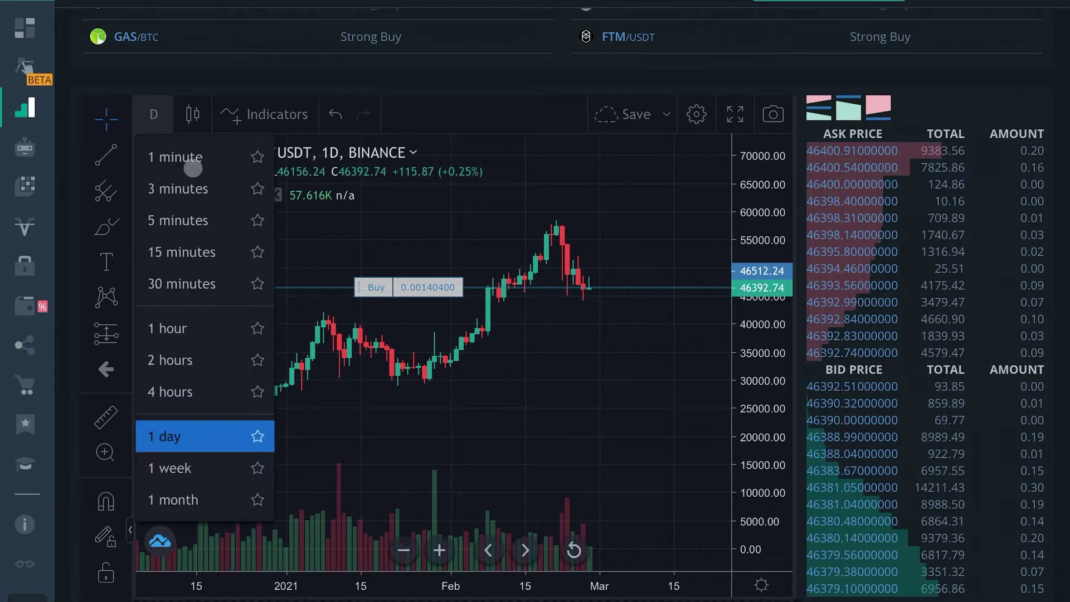
{"action": "left_click", "coordinate": [192, 114]}
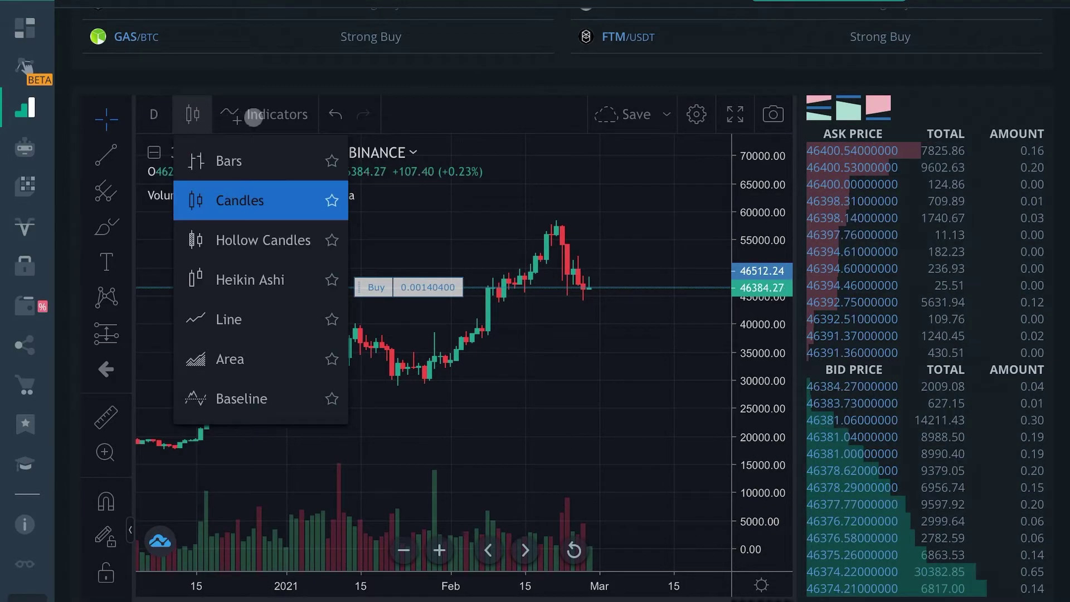
{"action": "left_click", "coordinate": [253, 118]}
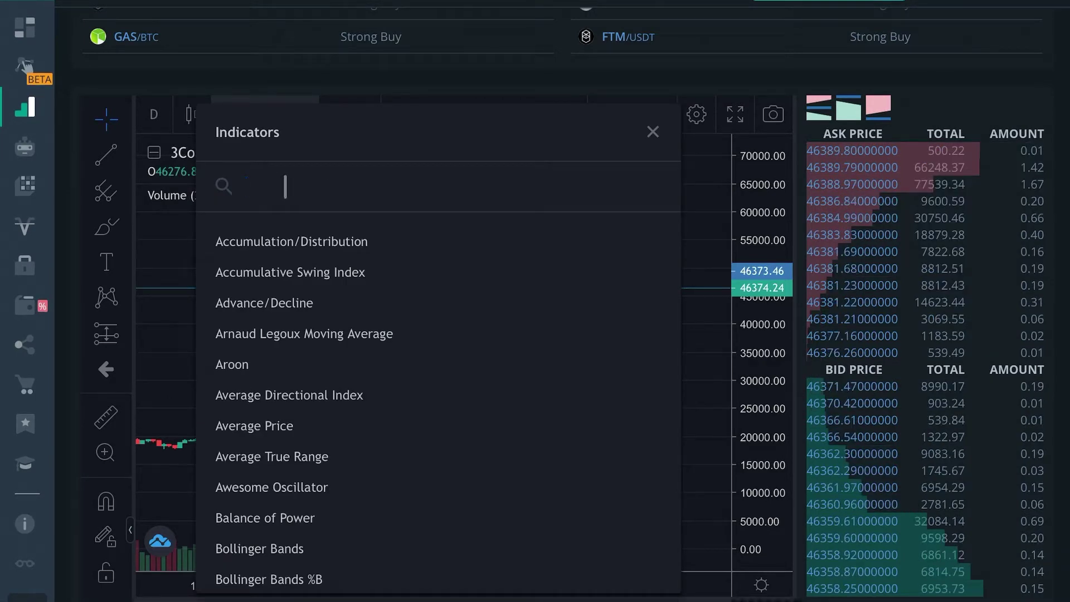
Step: Search 'Rsi' and add Relative Strength Index, Connors RSI and MACD to the chart
{"action": "type", "text": "Rsi"}
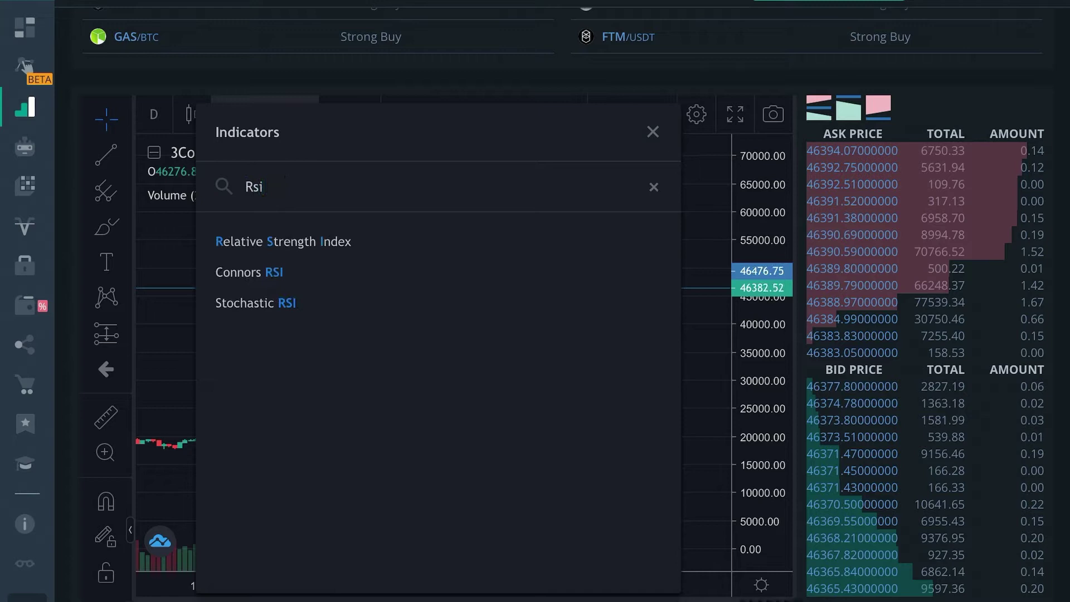
{"action": "key", "text": "Down"}
{"action": "key", "text": "Return"}
{"action": "key", "text": "Down"}
{"action": "key", "text": "Return"}
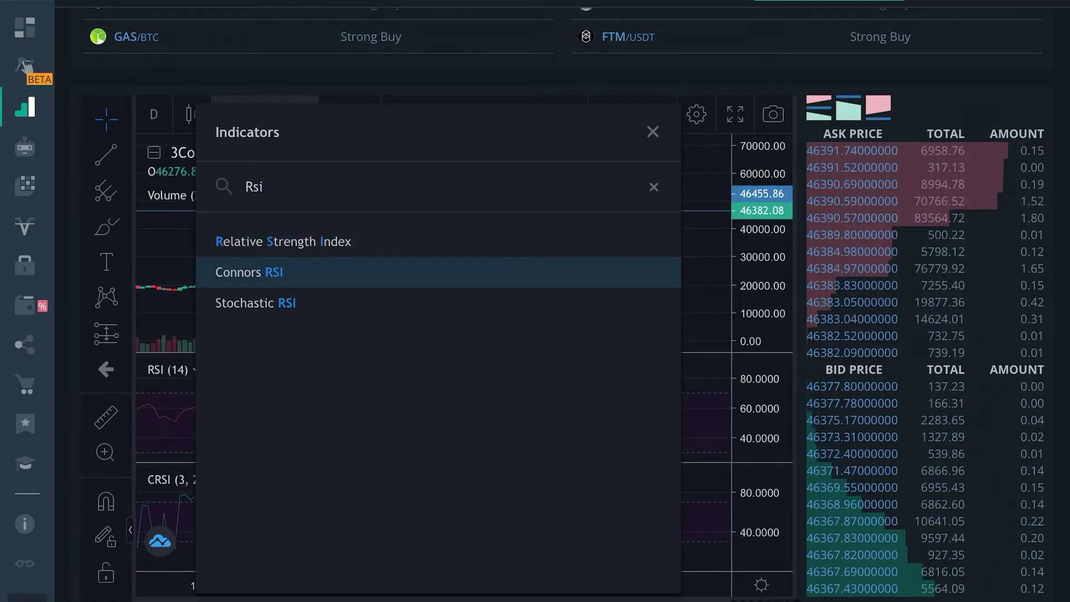
{"action": "key", "text": "BackSpace"}
{"action": "key", "text": "BackSpace"}
{"action": "key", "text": "BackSpace"}
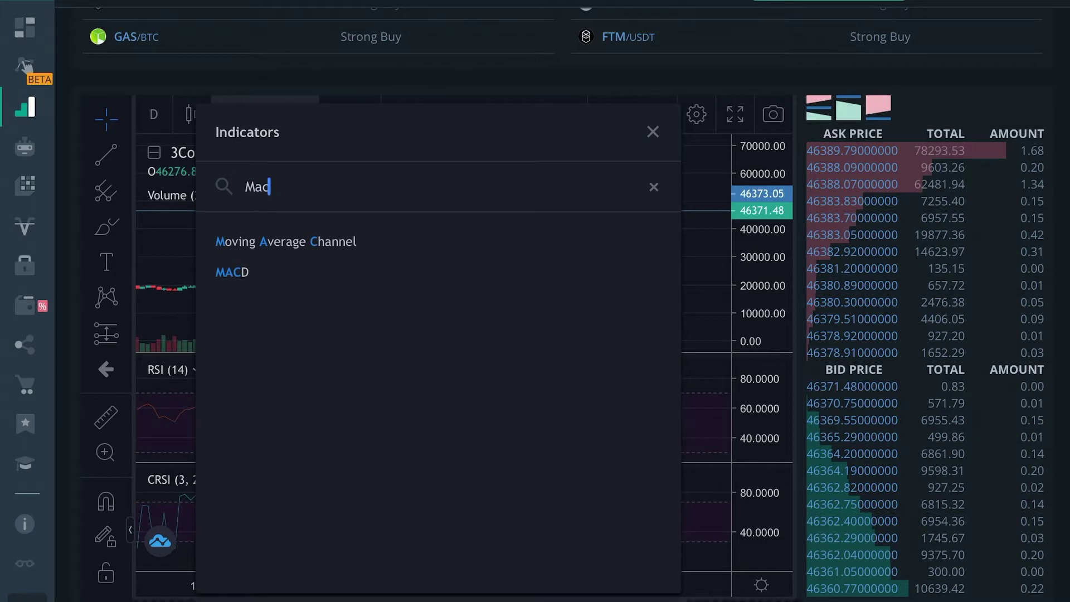
{"action": "key", "text": "Down"}
{"action": "key", "text": "Down"}
{"action": "key", "text": "Return"}
{"action": "key", "text": "BackSpace"}
{"action": "key", "text": "BackSpace"}
{"action": "key", "text": "BackSpace"}
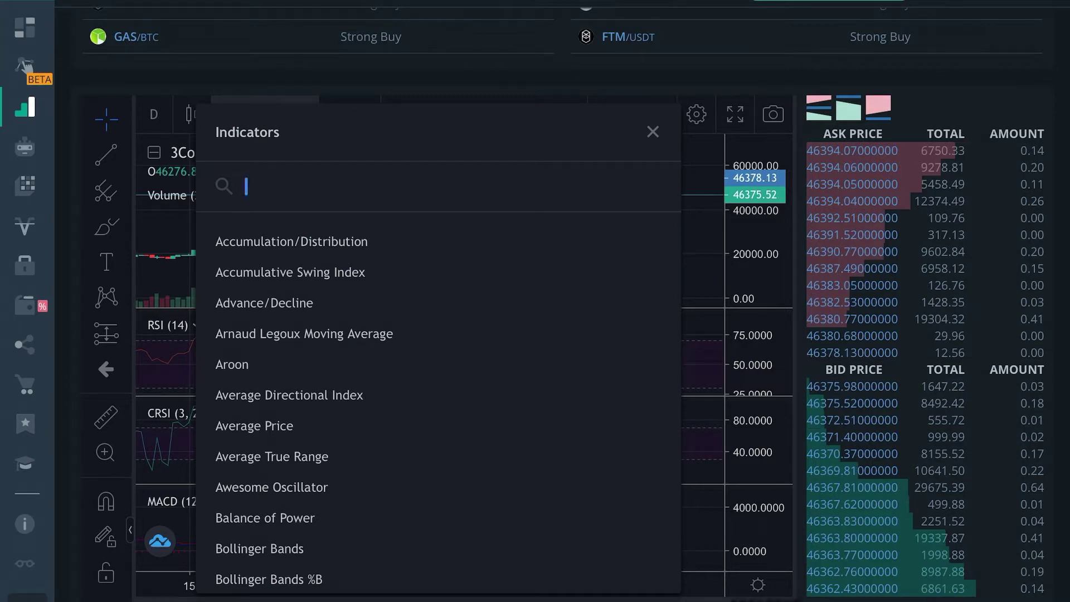
{"action": "key", "text": "Escape"}
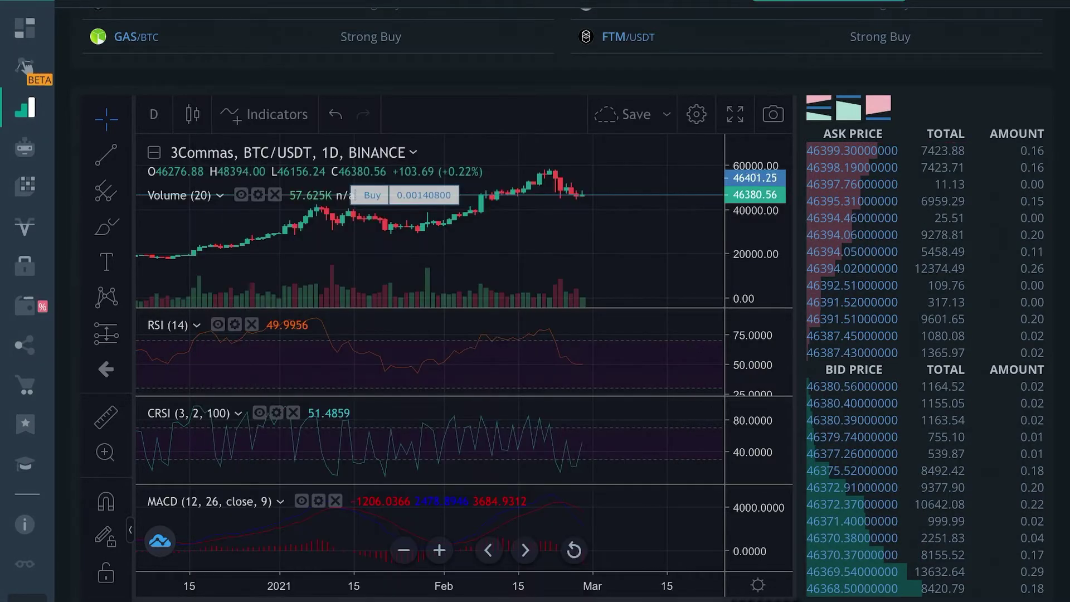
Step: Search '/Ema' and add two EMA Cross indicators to the chart
{"action": "type", "text": "/"}
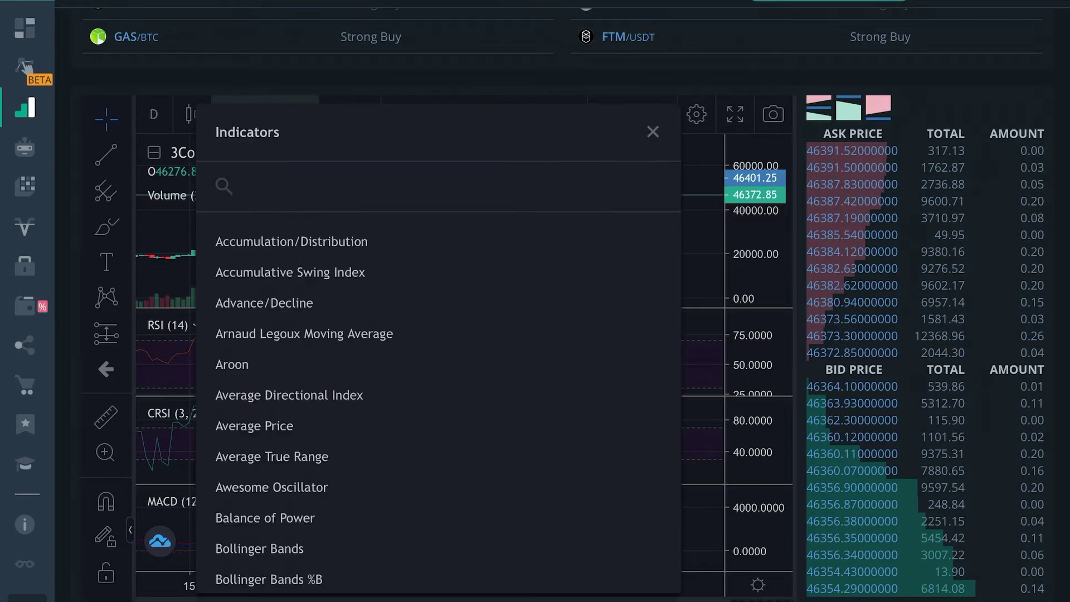
{"action": "type", "text": "Ema"}
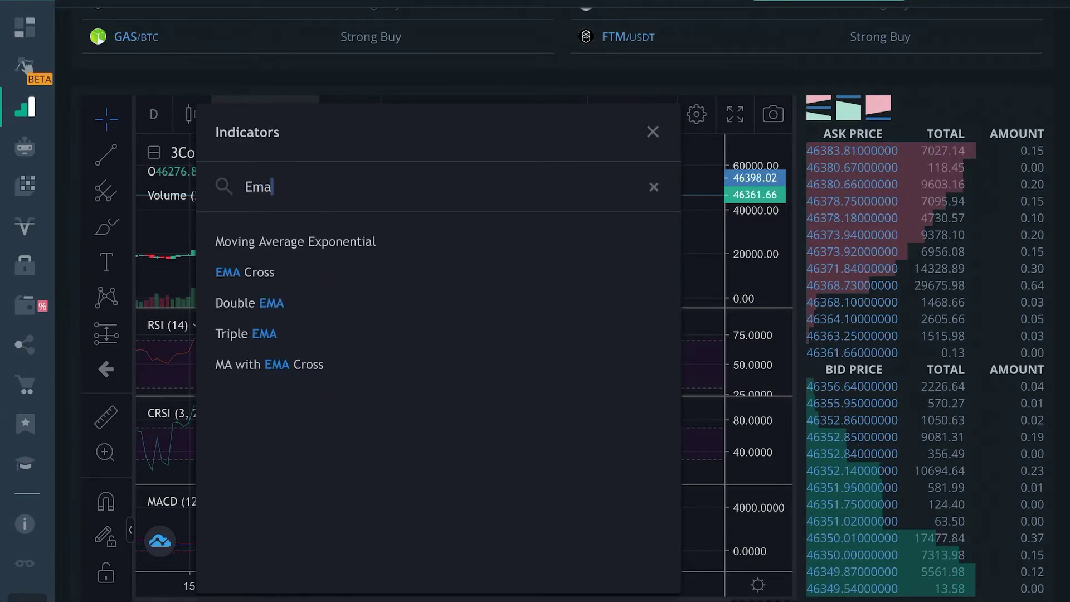
{"action": "key", "text": "Down"}
{"action": "key", "text": "Down"}
{"action": "key", "text": "Return"}
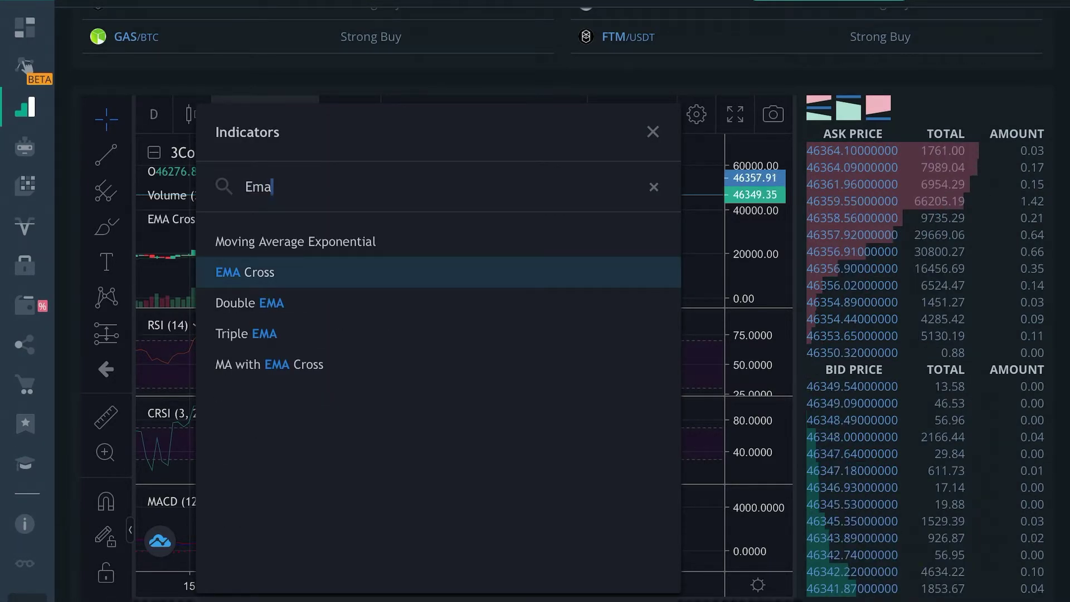
{"action": "key", "text": "Return"}
{"action": "key", "text": "Escape"}
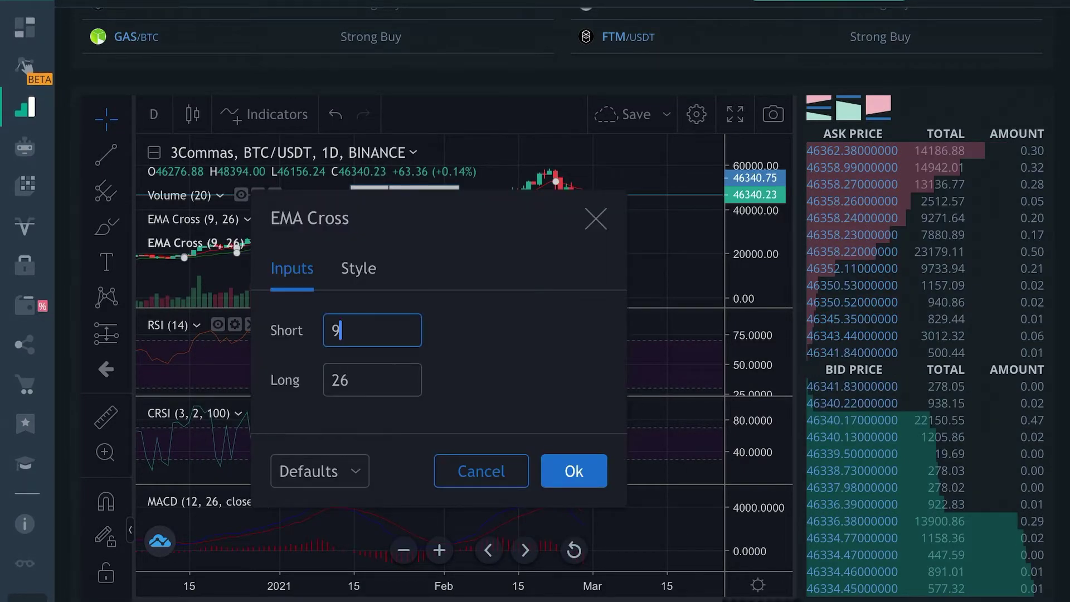
Step: Set the second EMA Cross to short period 50 and long period 100
{"action": "key", "text": "BackSpace"}
{"action": "type", "text": "50"}
{"action": "key", "text": "Tab"}
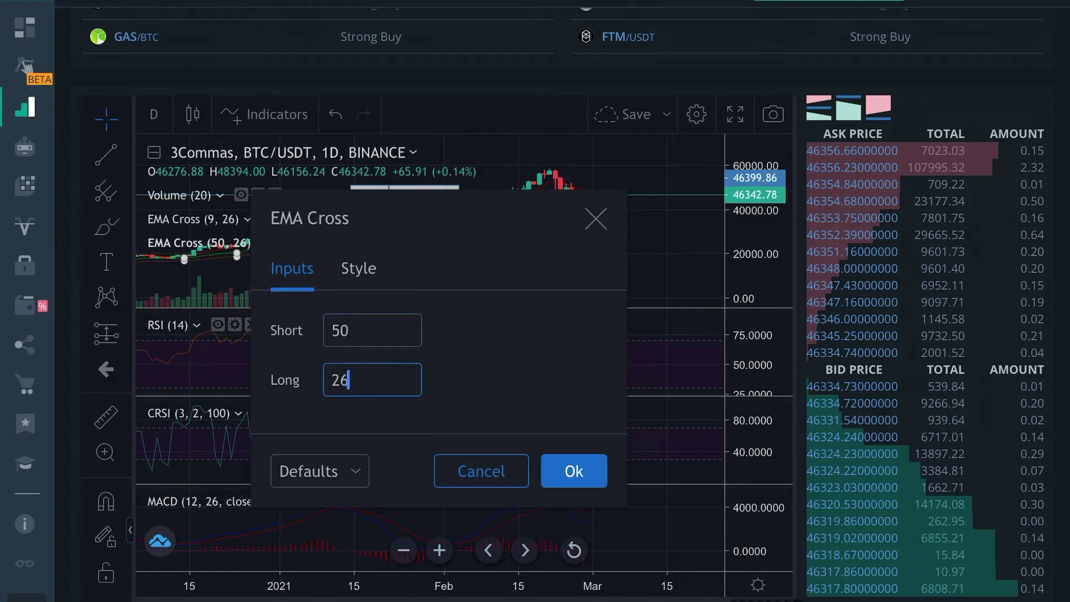
{"action": "type", "text": "100"}
{"action": "key", "text": "Return"}
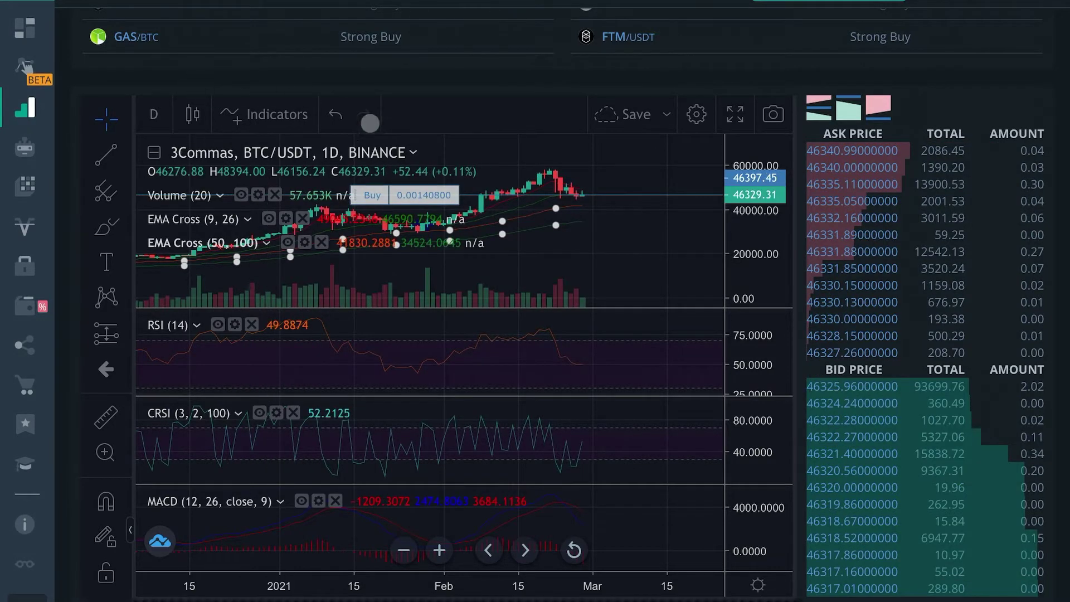
{"action": "scroll", "coordinate": [632, 257], "scroll_direction": "down", "scroll_amount": 1}
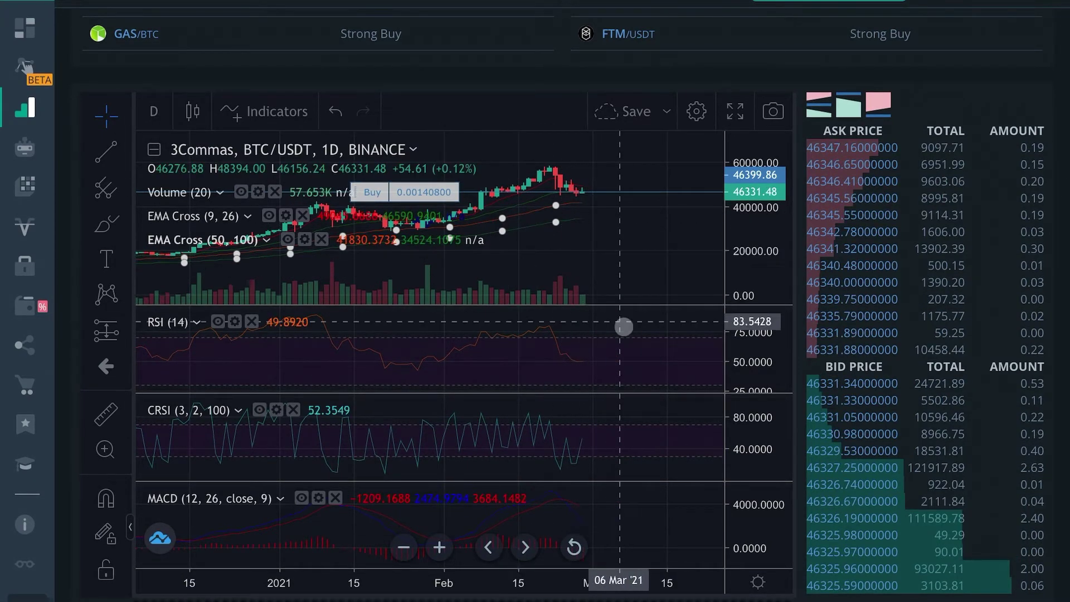
{"action": "left_click", "coordinate": [736, 111]}
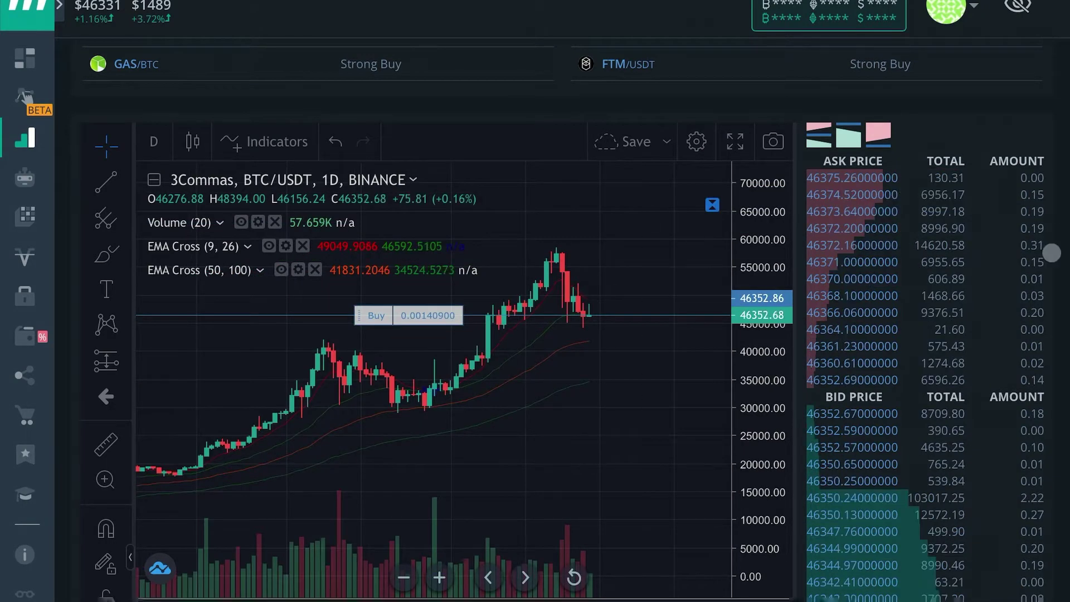
{"action": "scroll", "coordinate": [1052, 253], "scroll_direction": "down", "scroll_amount": 2}
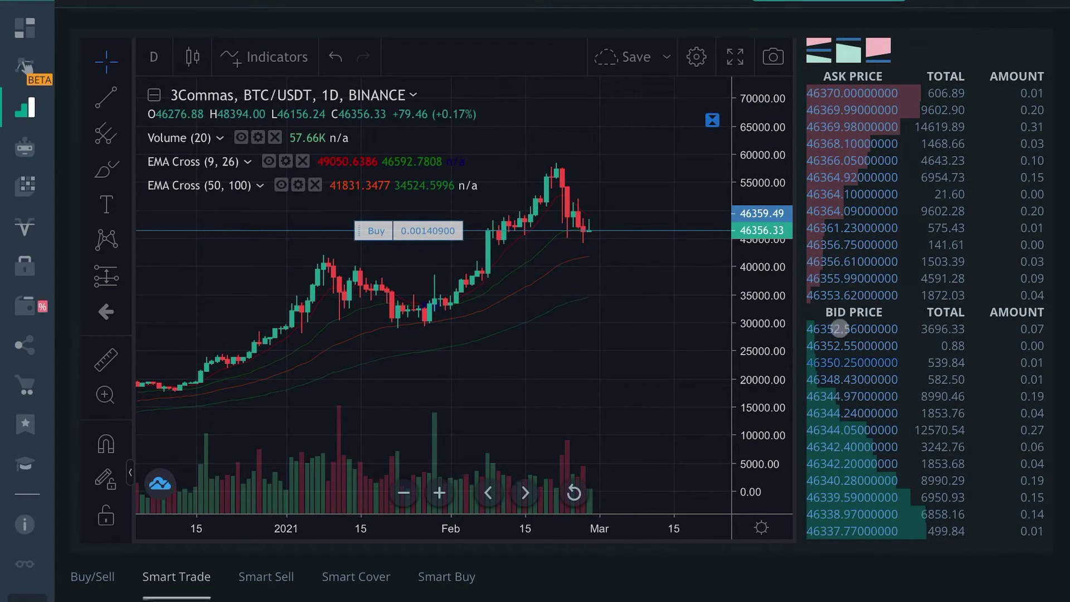
Step: Change the buy Units to 0.01 BTC and dismiss the trailing buy help tip
{"action": "scroll", "coordinate": [613, 401], "scroll_direction": "down", "scroll_amount": 6}
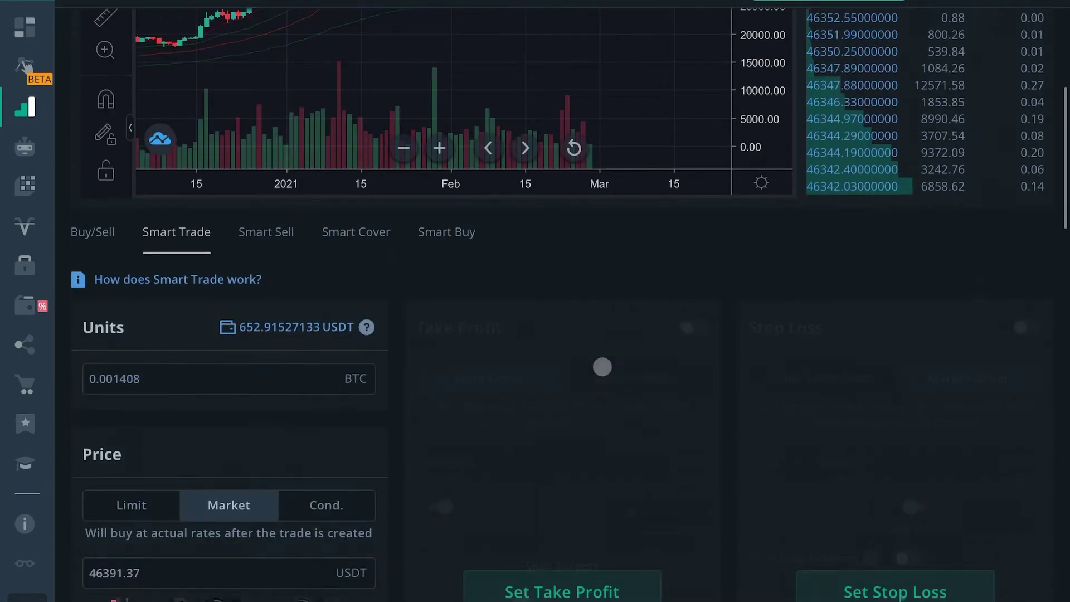
{"action": "scroll", "coordinate": [606, 334], "scroll_direction": "down", "scroll_amount": 5}
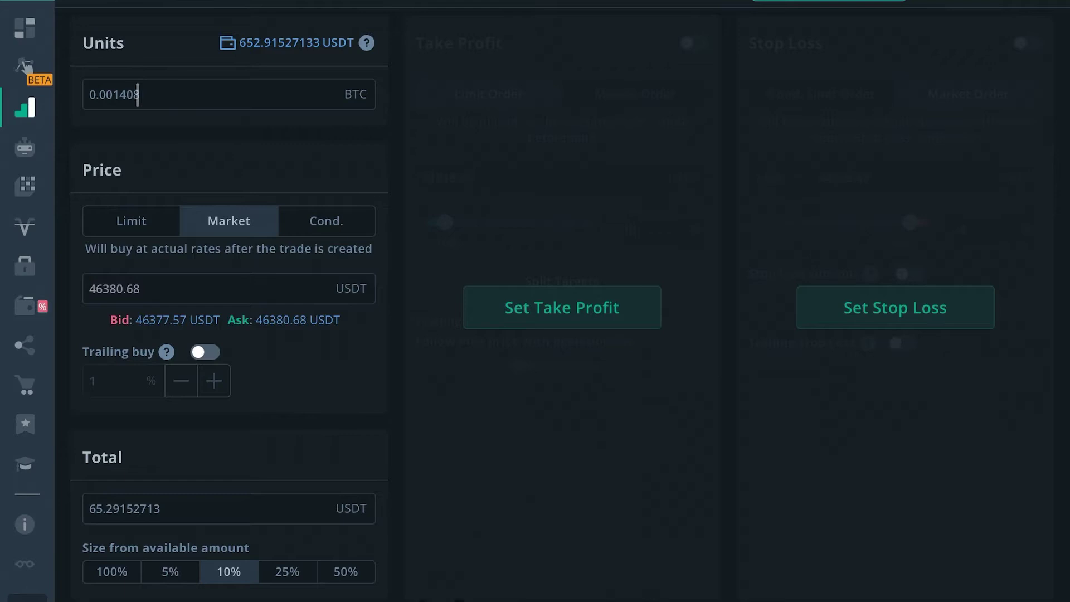
{"action": "left_click", "coordinate": [216, 95]}
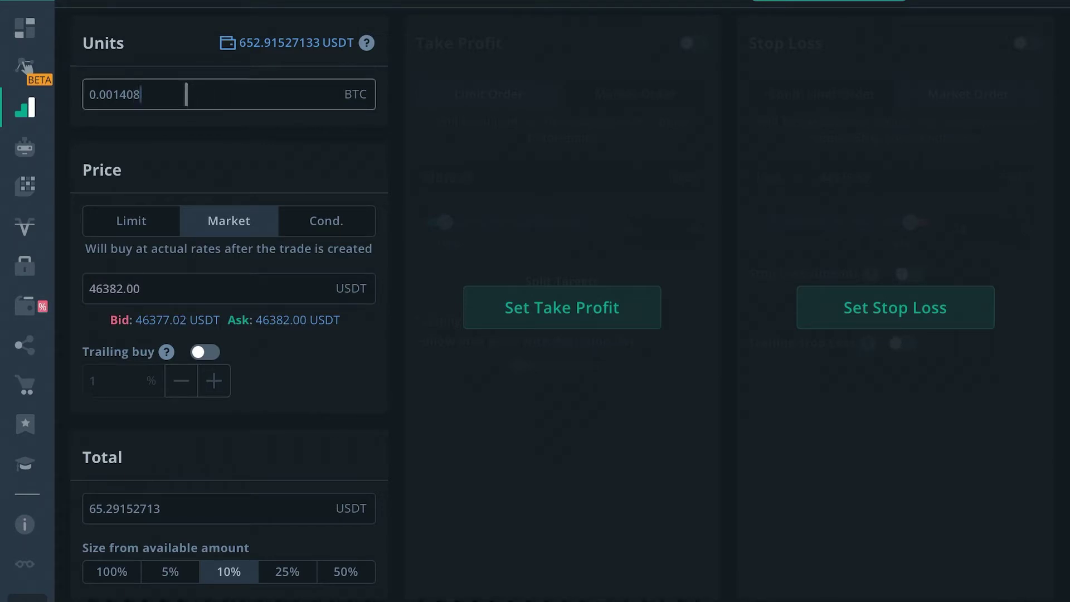
{"action": "key", "text": "BackSpace"}
{"action": "key", "text": "BackSpace"}
{"action": "key", "text": "BackSpace"}
{"action": "key", "text": "BackSpace"}
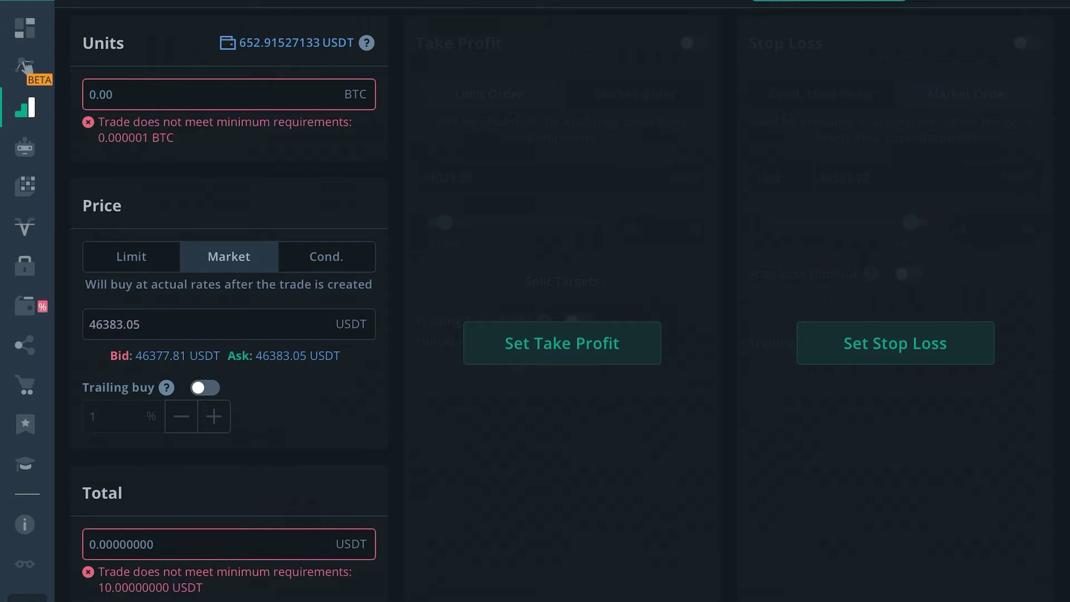
{"action": "type", "text": "1"}
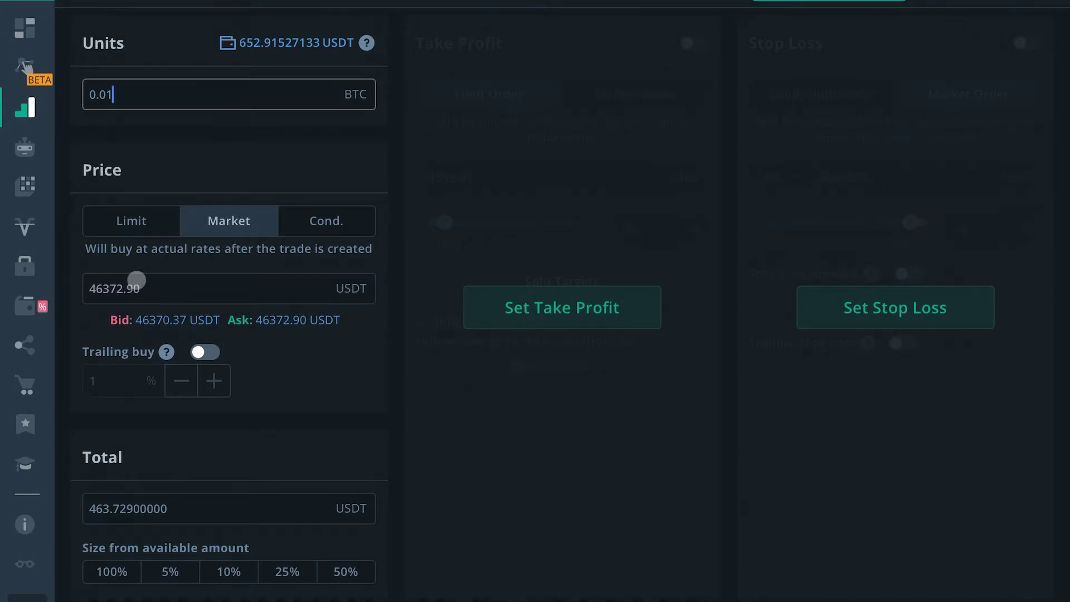
{"action": "mouse_move", "coordinate": [128, 352]}
{"action": "left_click", "coordinate": [286, 416]}
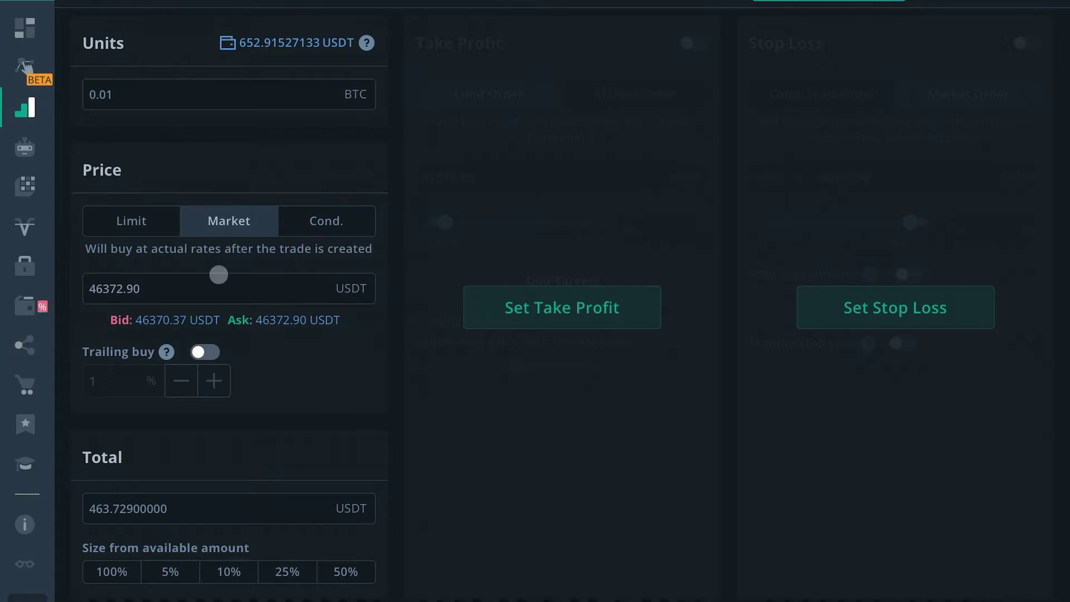
Step: Make the buy a Limit order and correct its price to 43500 USDT
{"action": "left_click", "coordinate": [132, 221]}
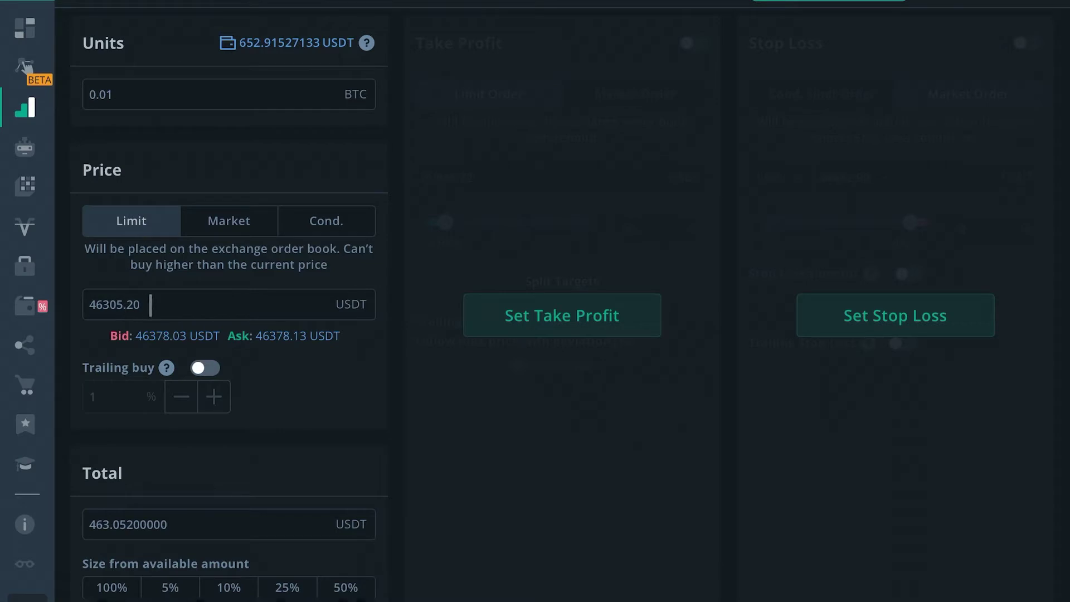
{"action": "left_click", "coordinate": [150, 305]}
{"action": "key", "text": "BackSpace"}
{"action": "key", "text": "BackSpace"}
{"action": "key", "text": "BackSpace"}
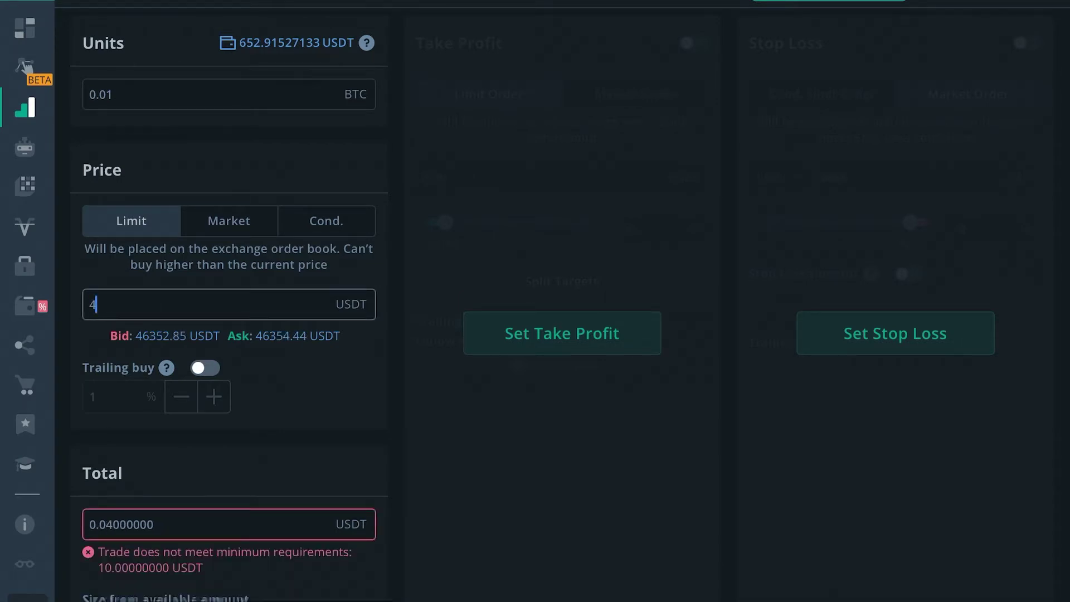
{"action": "type", "text": "2000"}
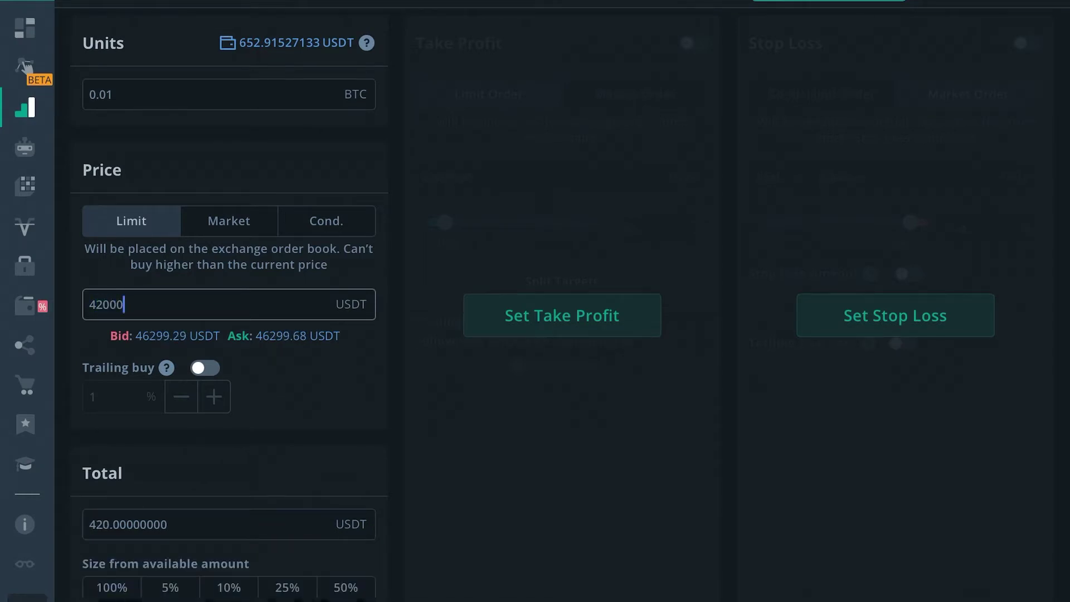
{"action": "scroll", "coordinate": [604, 196], "scroll_direction": "up", "scroll_amount": 9}
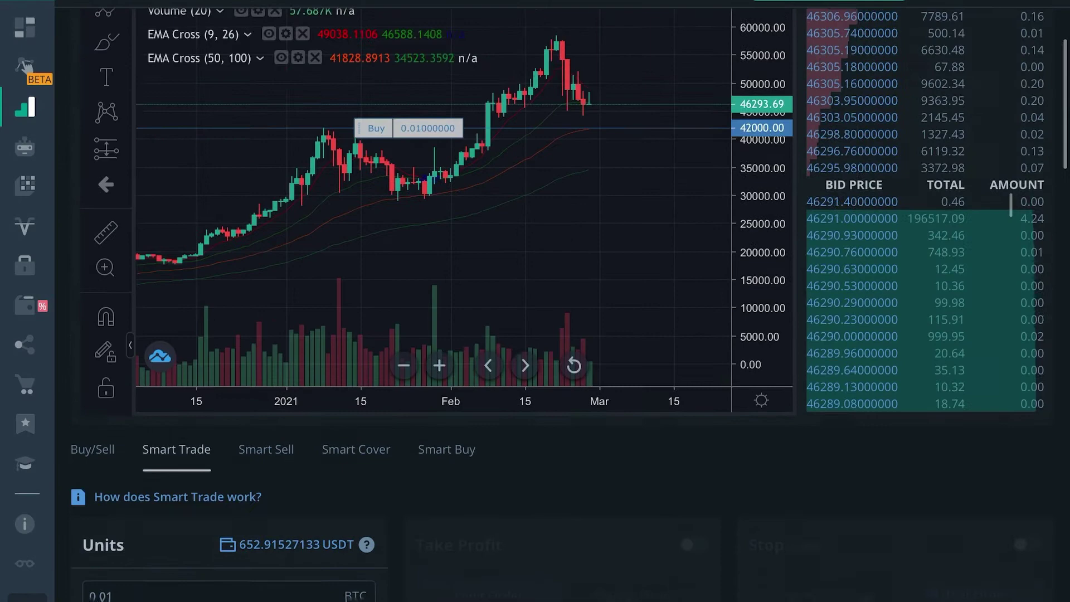
{"action": "scroll", "coordinate": [528, 172], "scroll_direction": "up", "scroll_amount": 1}
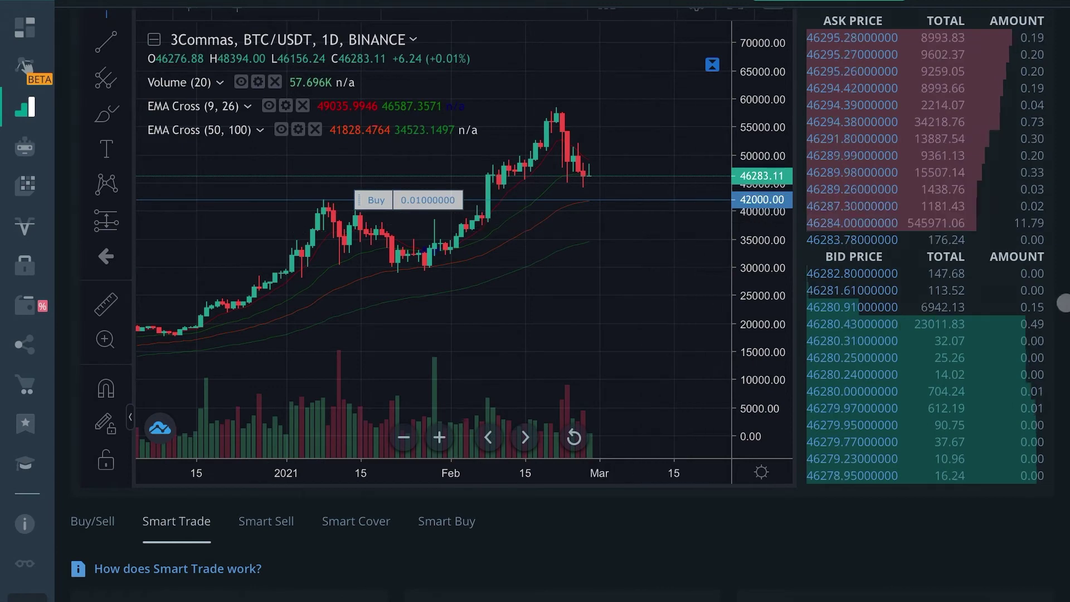
{"action": "scroll", "coordinate": [915, 411], "scroll_direction": "down", "scroll_amount": 5}
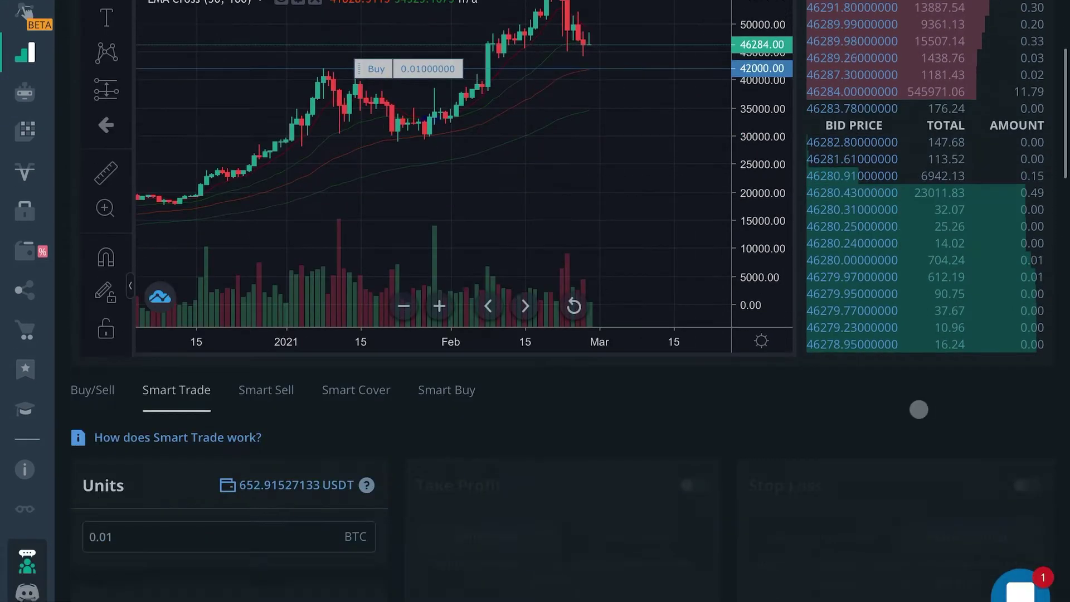
{"action": "scroll", "coordinate": [877, 401], "scroll_direction": "down", "scroll_amount": 4}
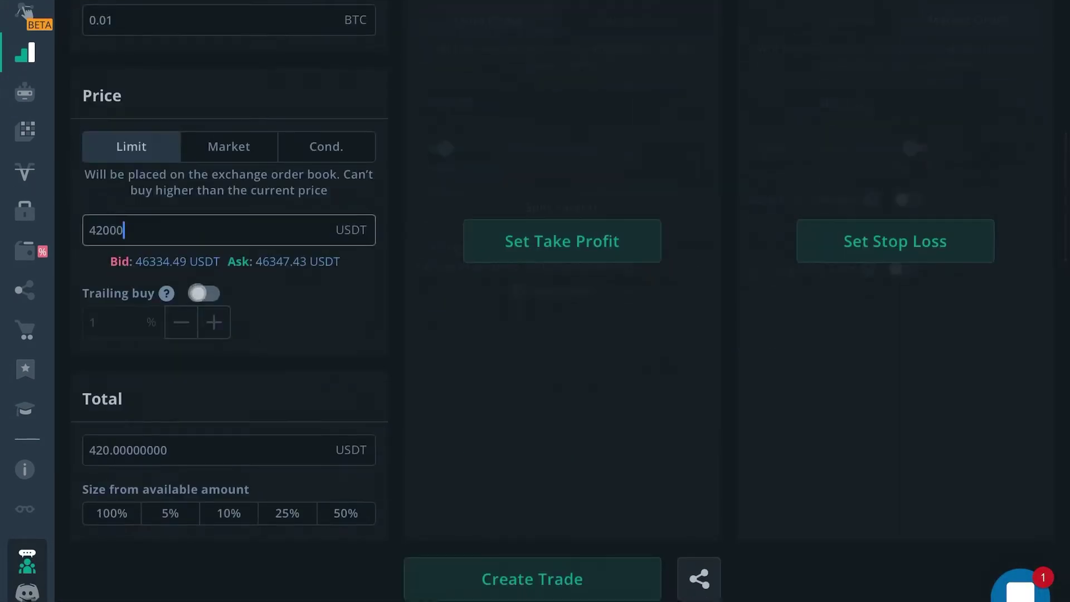
{"action": "key", "text": "BackSpace"}
{"action": "key", "text": "BackSpace"}
{"action": "key", "text": "BackSpace"}
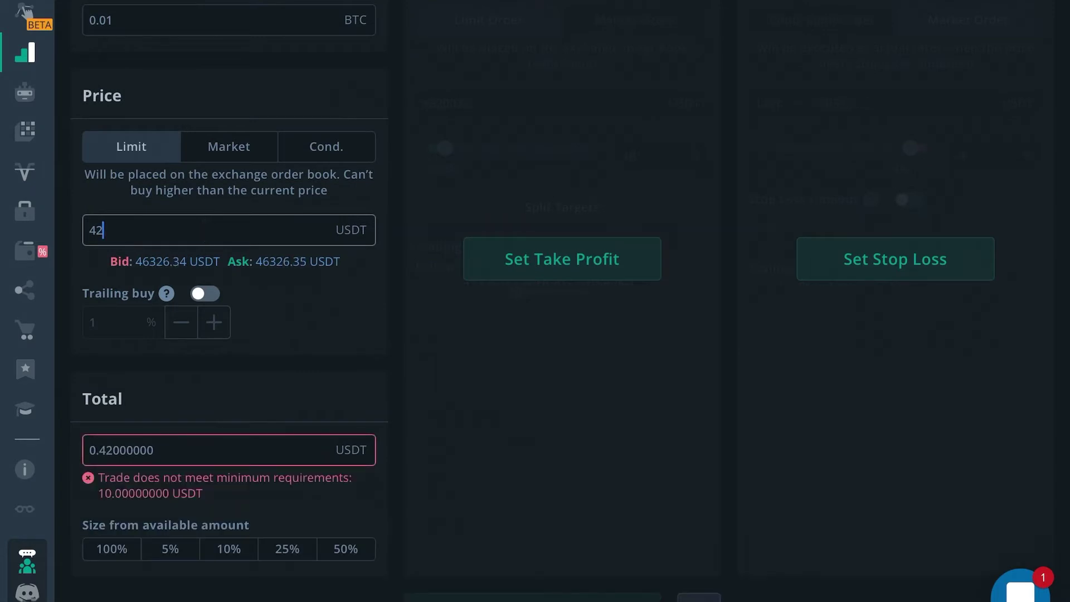
{"action": "type", "text": "3500"}
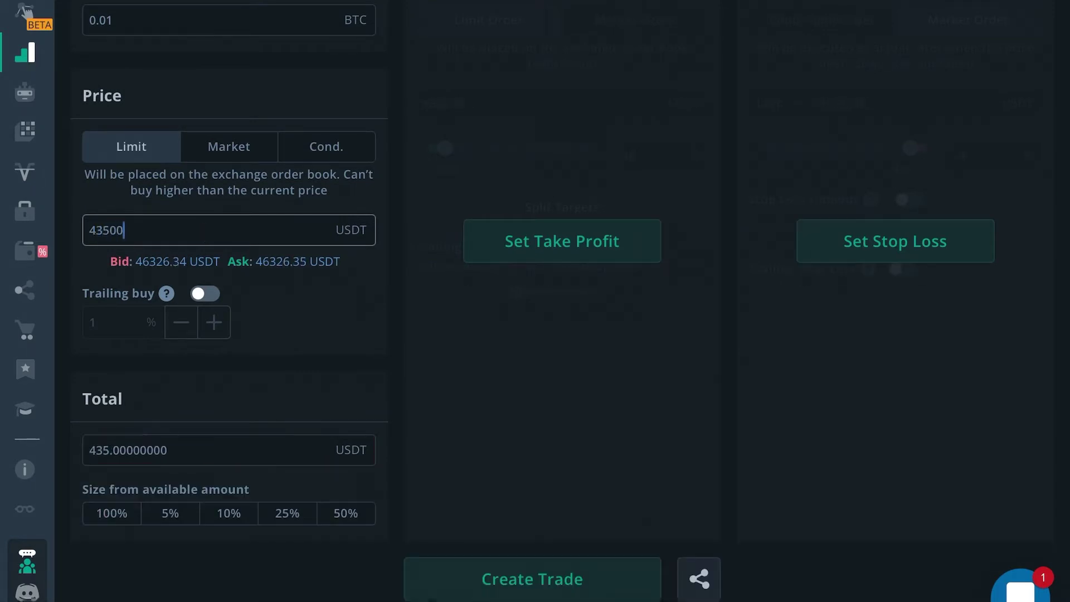
{"action": "scroll", "coordinate": [497, 280], "scroll_direction": "up", "scroll_amount": 9}
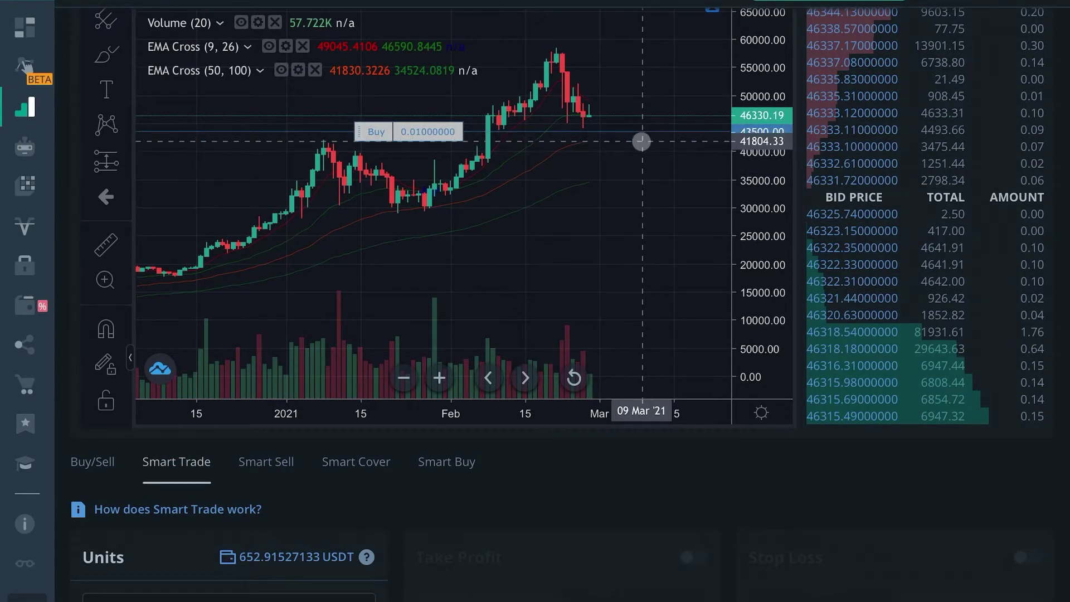
{"action": "scroll", "coordinate": [884, 358], "scroll_direction": "down", "scroll_amount": 9}
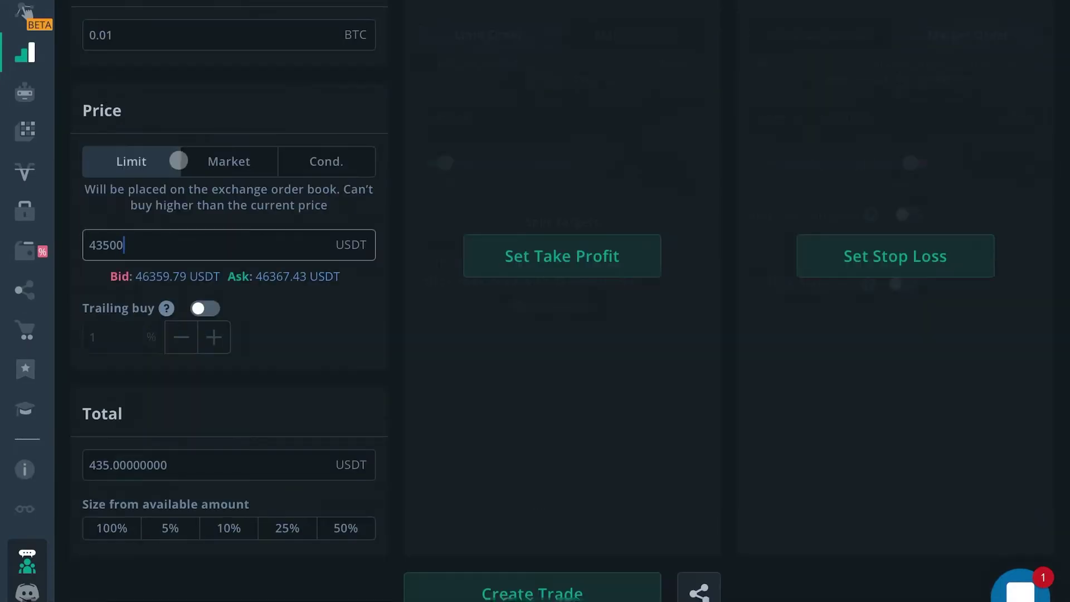
Step: Switch the buy to a conditional order that executes at market rates once triggered
{"action": "left_click", "coordinate": [334, 160]}
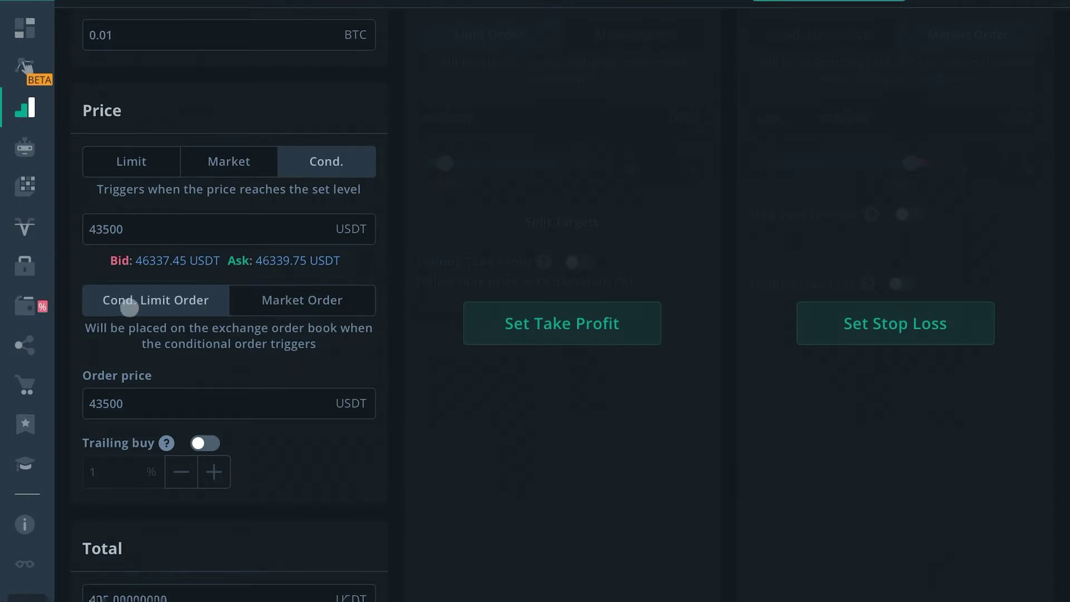
{"action": "left_click", "coordinate": [339, 297]}
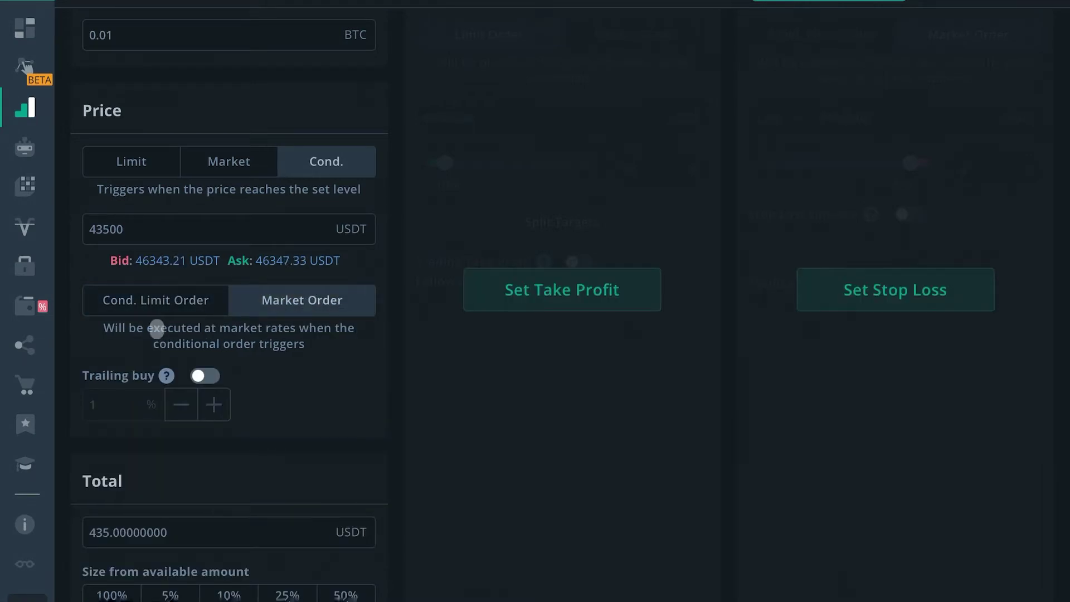
{"action": "left_click_drag", "start_coordinate": [103, 329], "coordinate": [282, 358]}
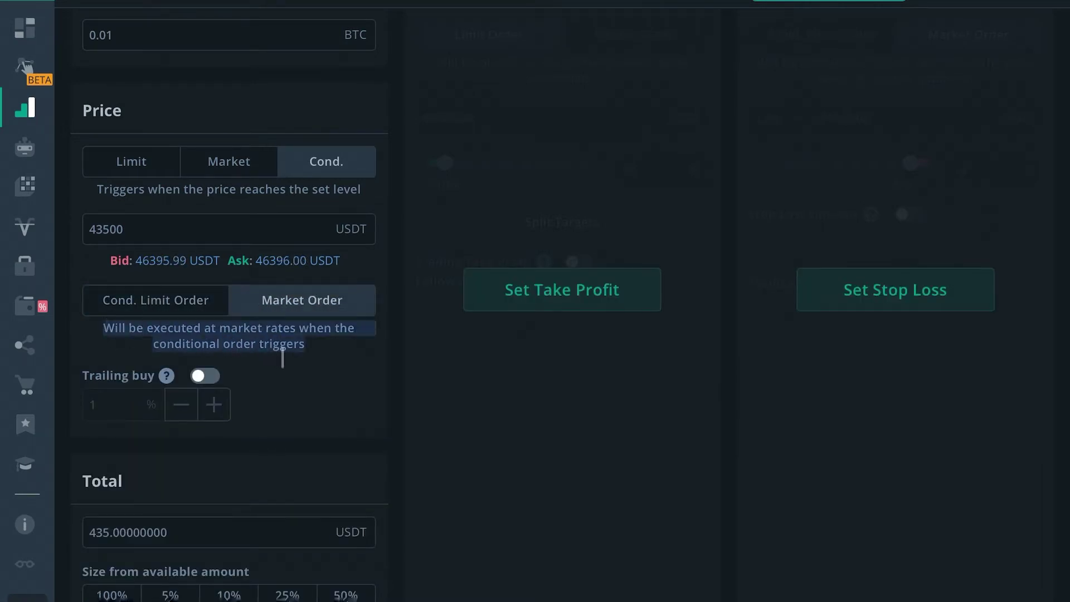
{"action": "left_click", "coordinate": [150, 229]}
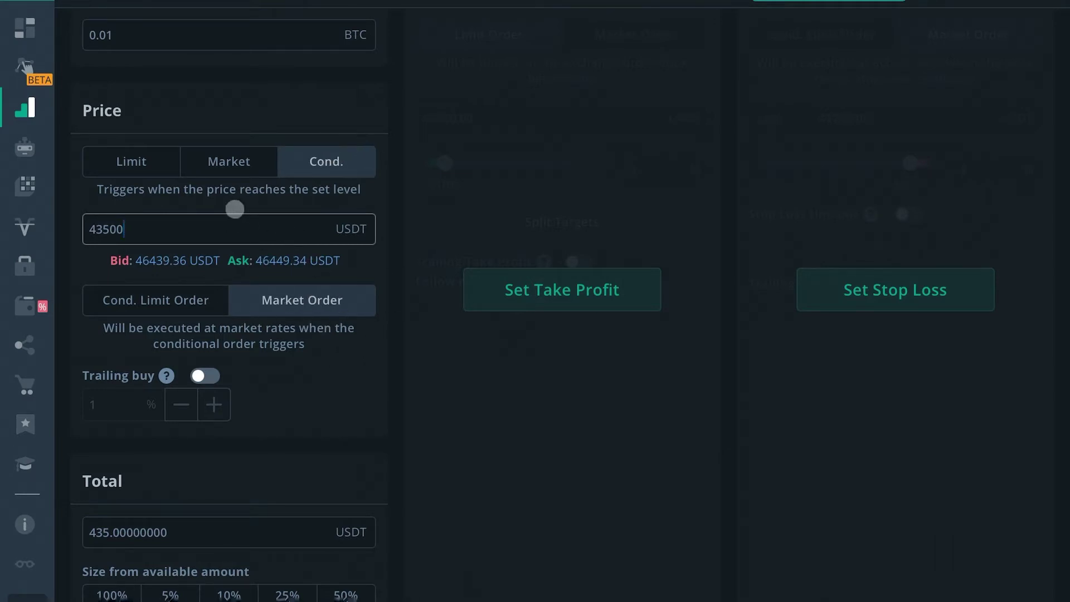
{"action": "left_click", "coordinate": [230, 162]}
{"action": "left_click", "coordinate": [129, 167]}
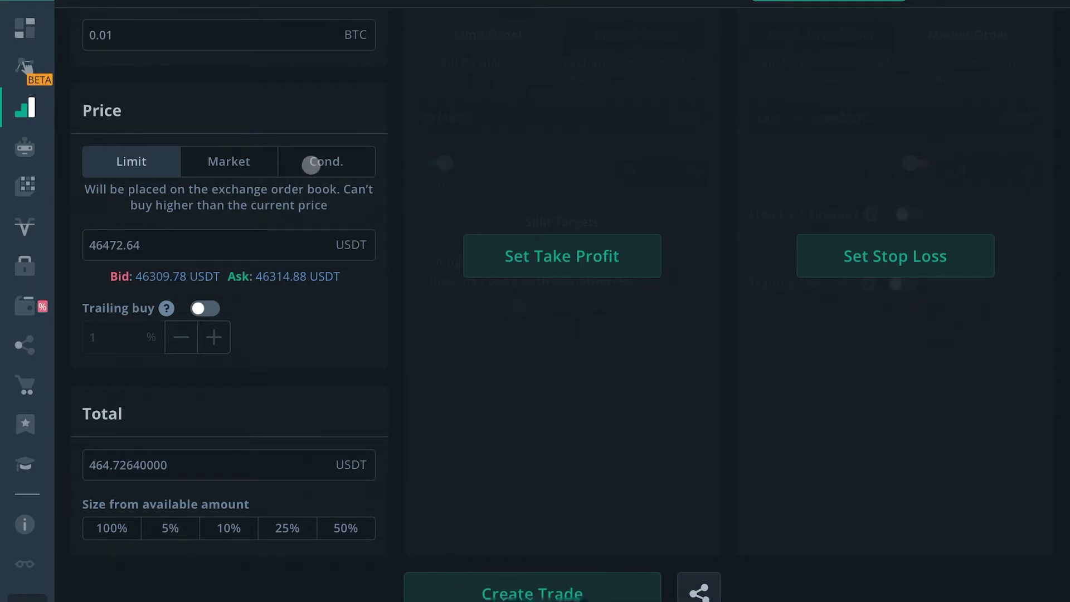
{"action": "left_click", "coordinate": [311, 164]}
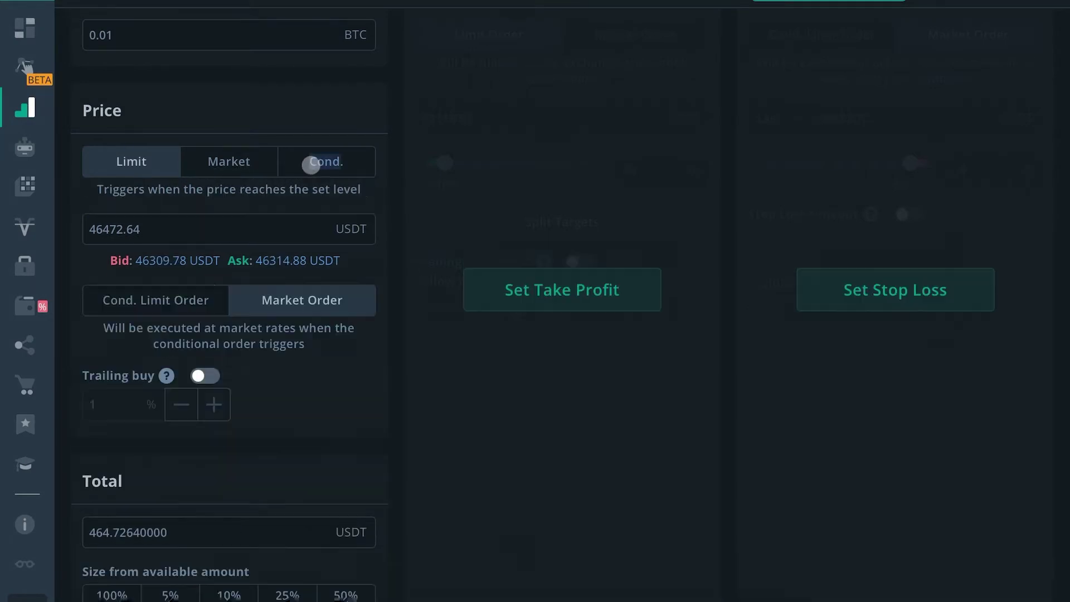
Step: Set the conditional trigger price to 43500 USDT
{"action": "left_click", "coordinate": [186, 228]}
{"action": "key", "text": "BackSpace"}
{"action": "key", "text": "BackSpace"}
{"action": "key", "text": "BackSpace"}
{"action": "key", "text": "BackSpace"}
{"action": "key", "text": "BackSpace"}
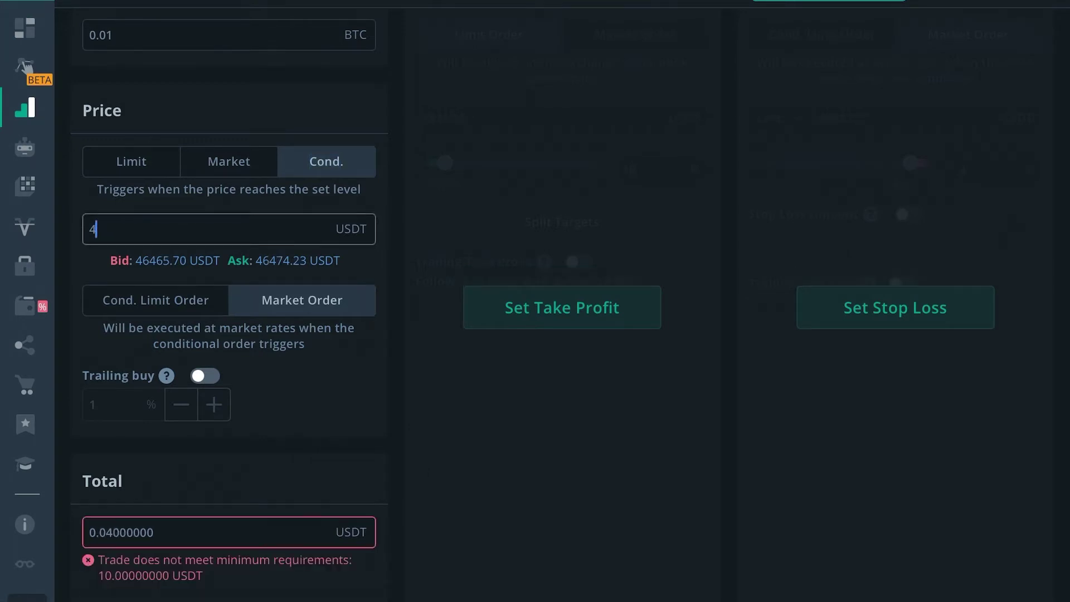
{"action": "type", "text": "35000"}
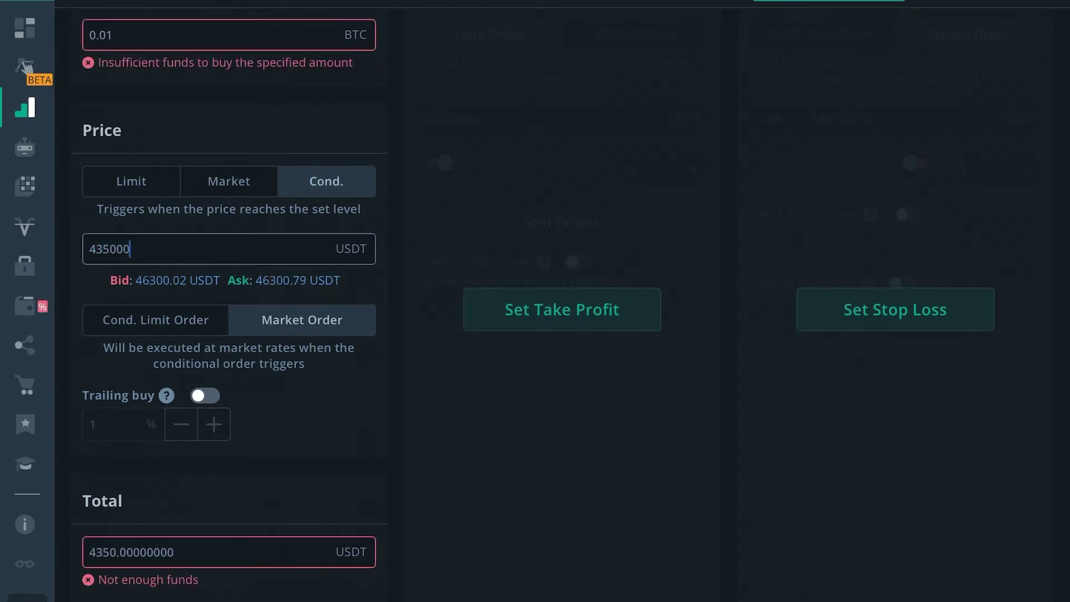
{"action": "key", "text": "BackSpace"}
{"action": "scroll", "coordinate": [221, 228], "scroll_direction": "up", "scroll_amount": 4}
{"action": "scroll", "coordinate": [221, 227], "scroll_direction": "up", "scroll_amount": 8}
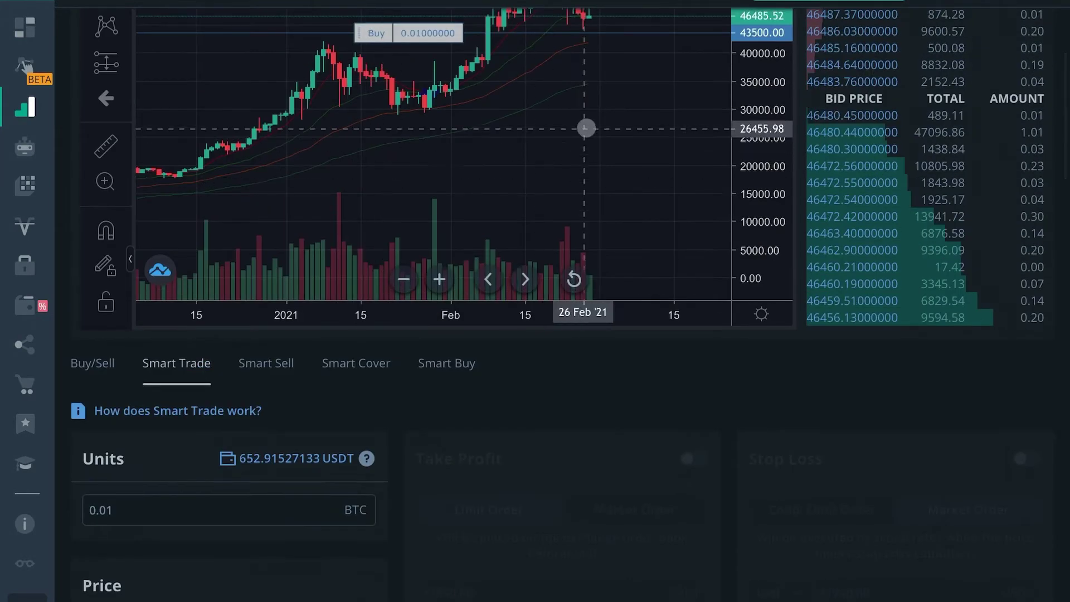
{"action": "scroll", "coordinate": [691, 262], "scroll_direction": "down", "scroll_amount": 15}
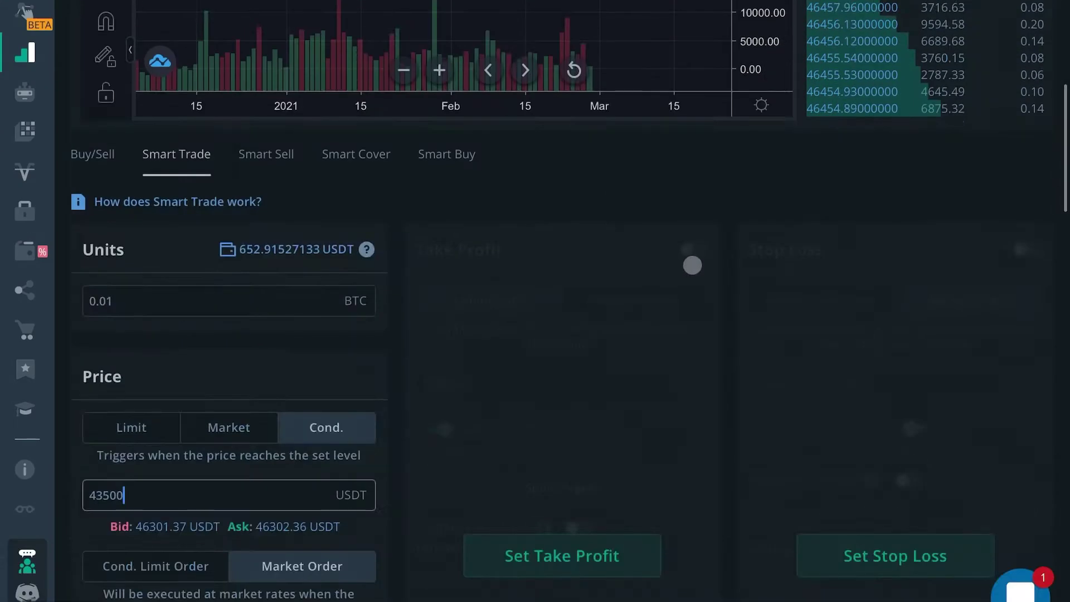
{"action": "scroll", "coordinate": [351, 273], "scroll_direction": "up", "scroll_amount": 2}
{"action": "scroll", "coordinate": [303, 265], "scroll_direction": "up", "scroll_amount": 1}
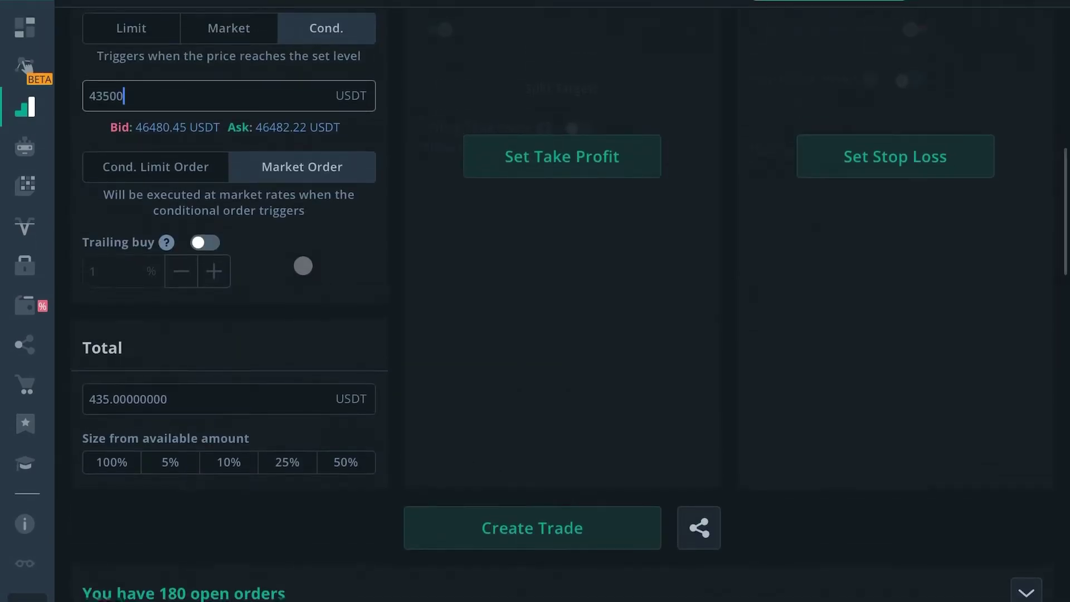
{"action": "scroll", "coordinate": [214, 234], "scroll_direction": "up", "scroll_amount": 1}
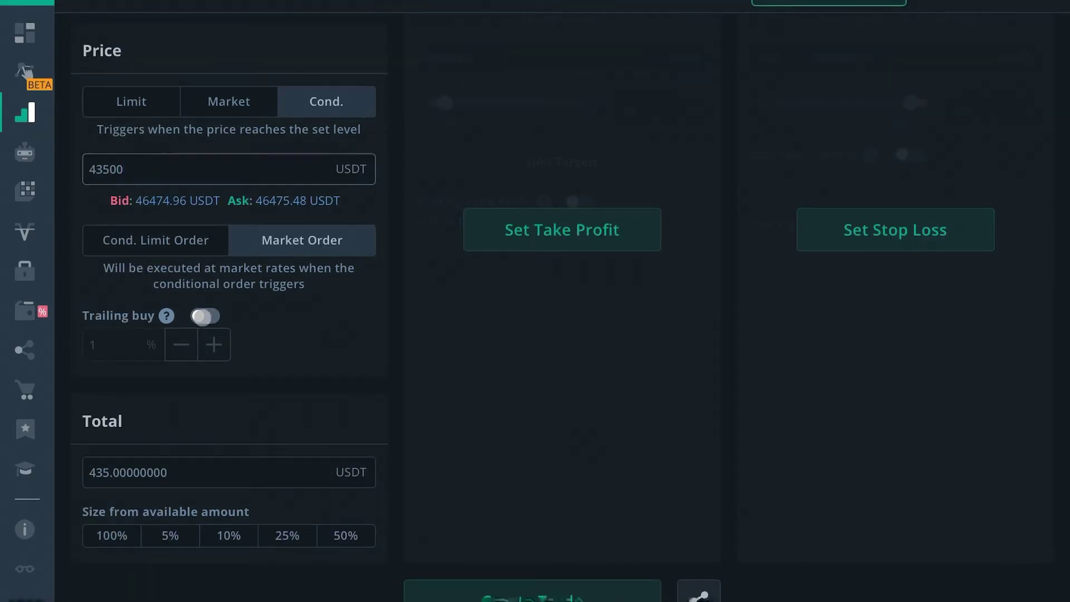
Step: Switch on Trailing buy and change its deviation from 1% to 0.1%
{"action": "left_click", "coordinate": [205, 314]}
{"action": "left_click", "coordinate": [116, 345]}
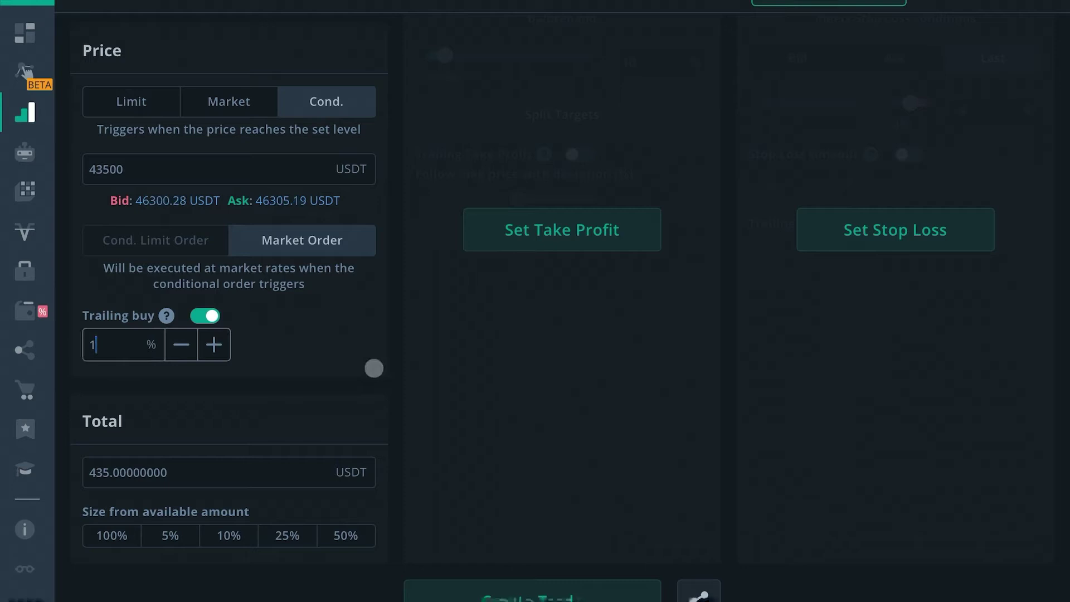
{"action": "key", "text": "BackSpace"}
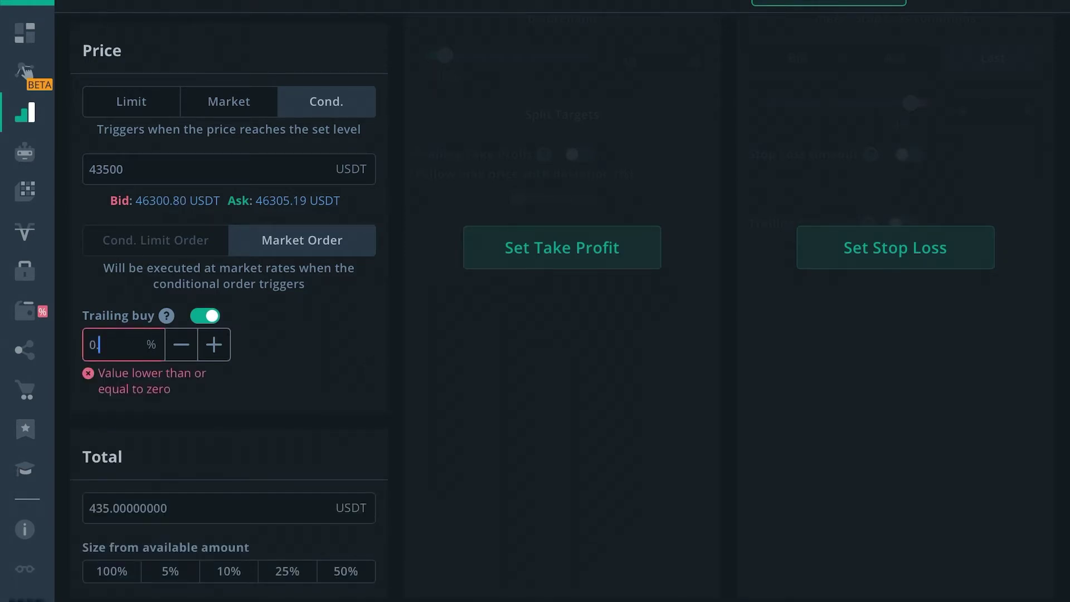
{"action": "type", "text": "0.1"}
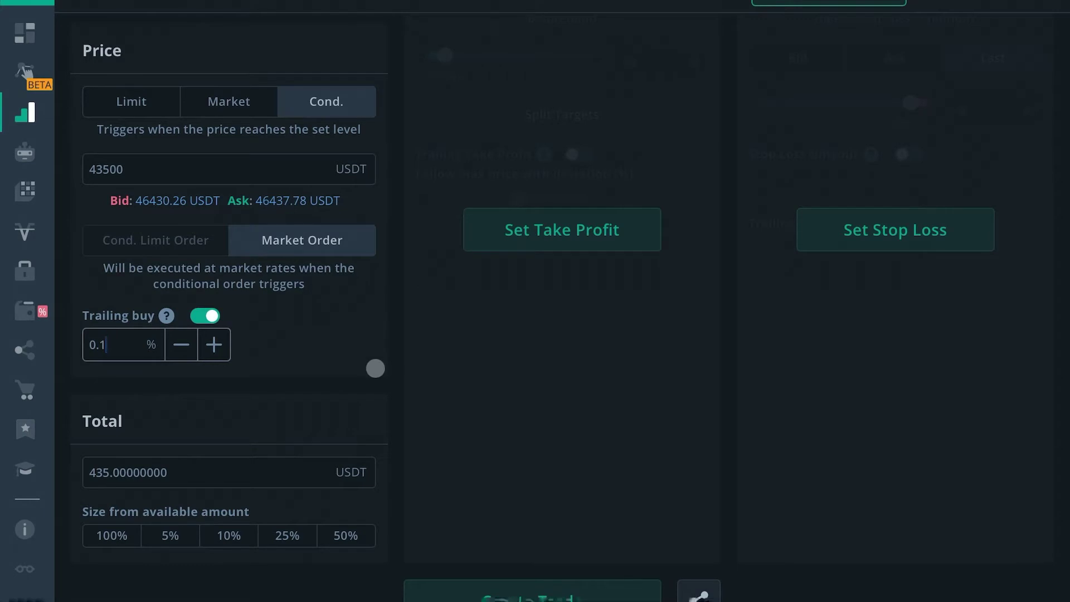
{"action": "scroll", "coordinate": [519, 236], "scroll_direction": "up", "scroll_amount": 10}
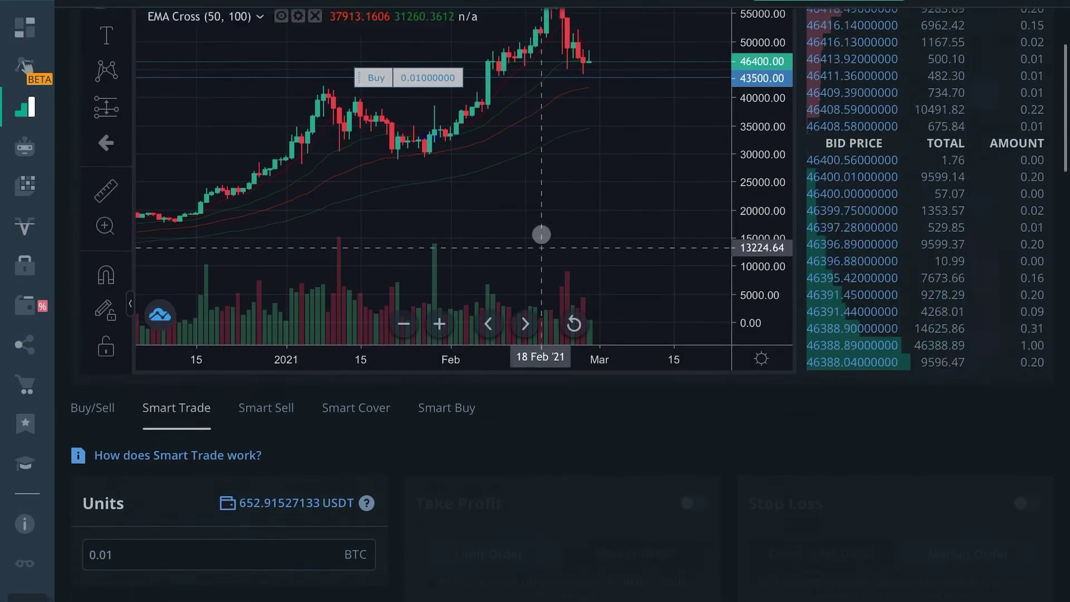
{"action": "scroll", "coordinate": [541, 235], "scroll_direction": "up", "scroll_amount": 2}
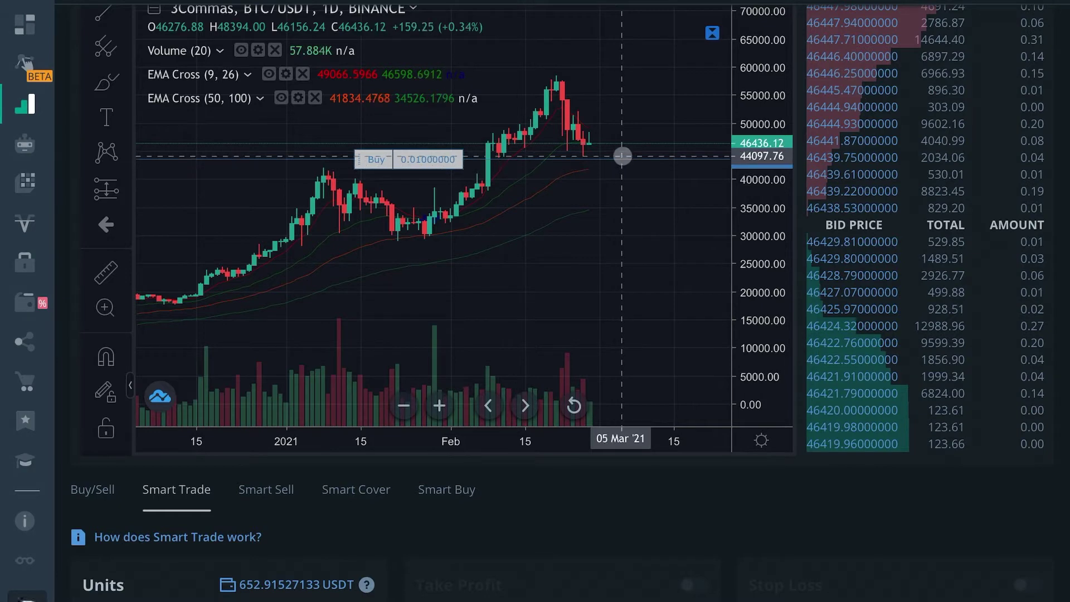
{"action": "scroll", "coordinate": [393, 414], "scroll_direction": "down", "scroll_amount": 8}
{"action": "scroll", "coordinate": [393, 413], "scroll_direction": "down", "scroll_amount": 7}
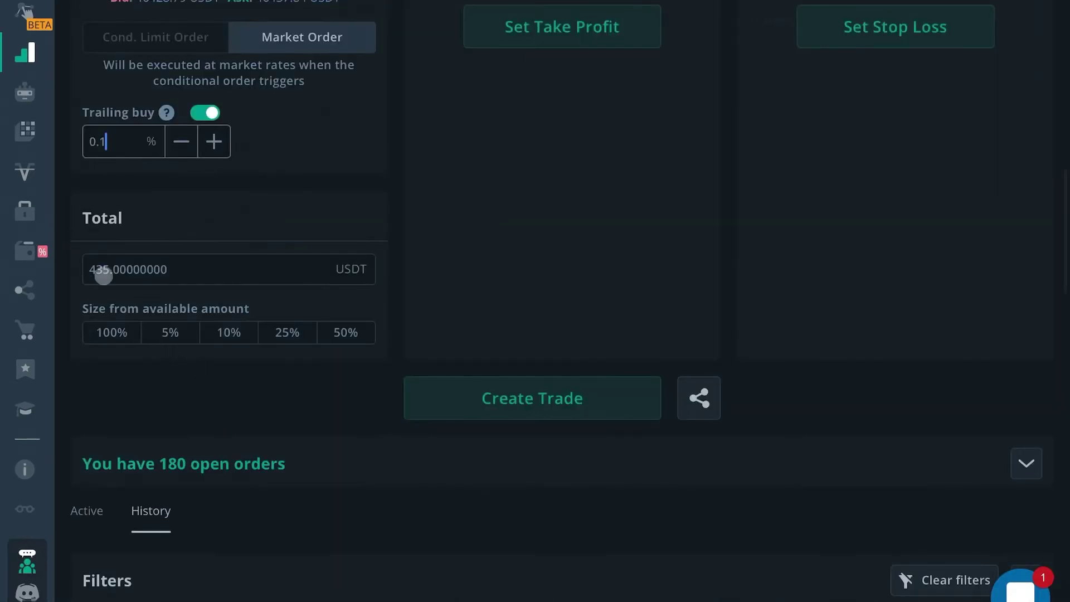
{"action": "scroll", "coordinate": [397, 177], "scroll_direction": "up", "scroll_amount": 15}
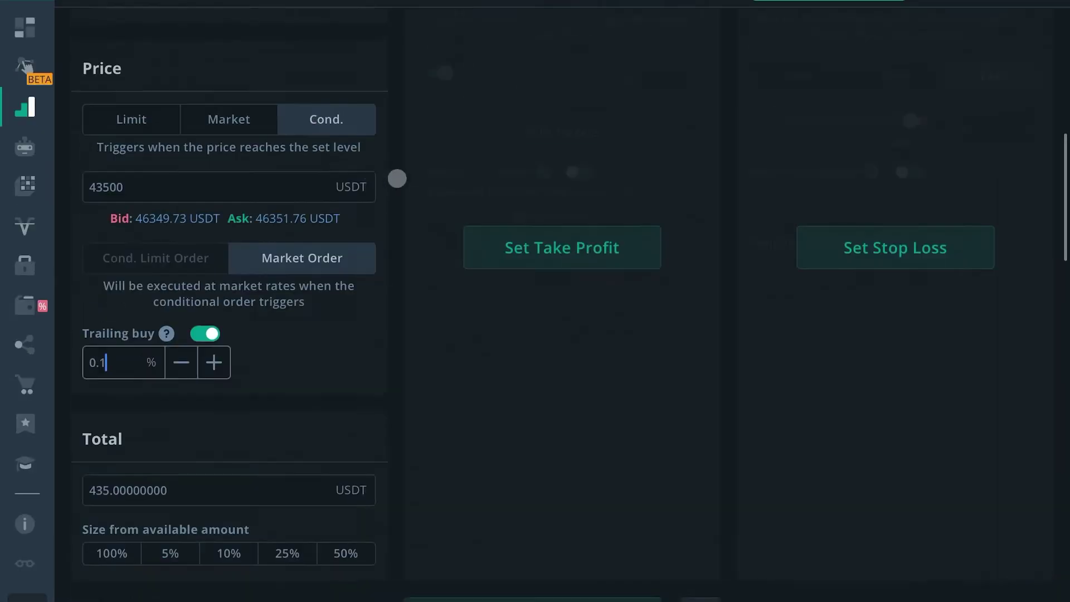
{"action": "scroll", "coordinate": [617, 287], "scroll_direction": "down", "scroll_amount": 1}
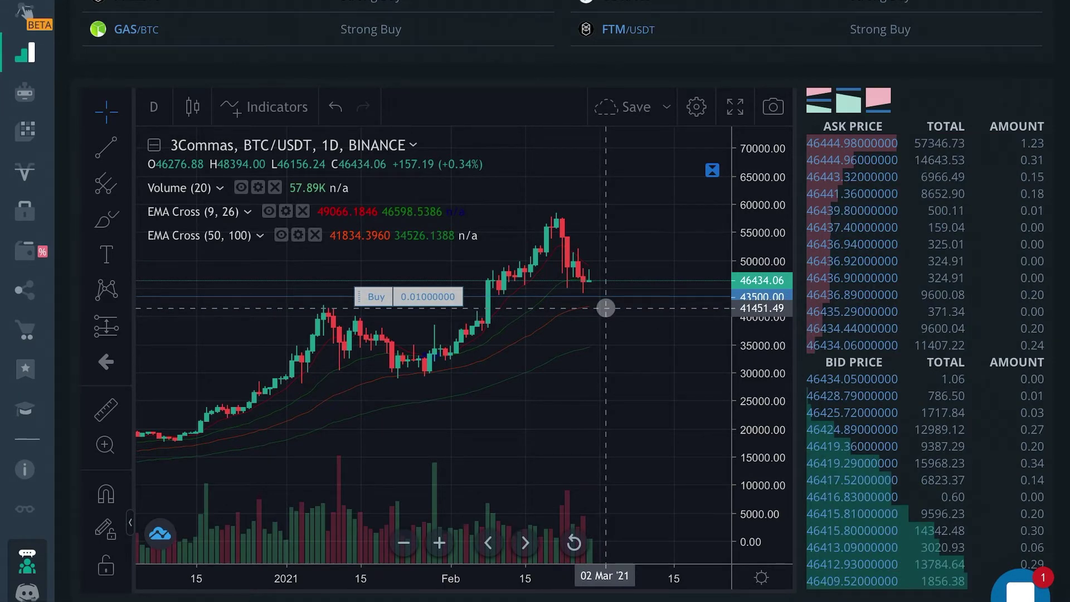
{"action": "scroll", "coordinate": [605, 308], "scroll_direction": "down", "scroll_amount": 10}
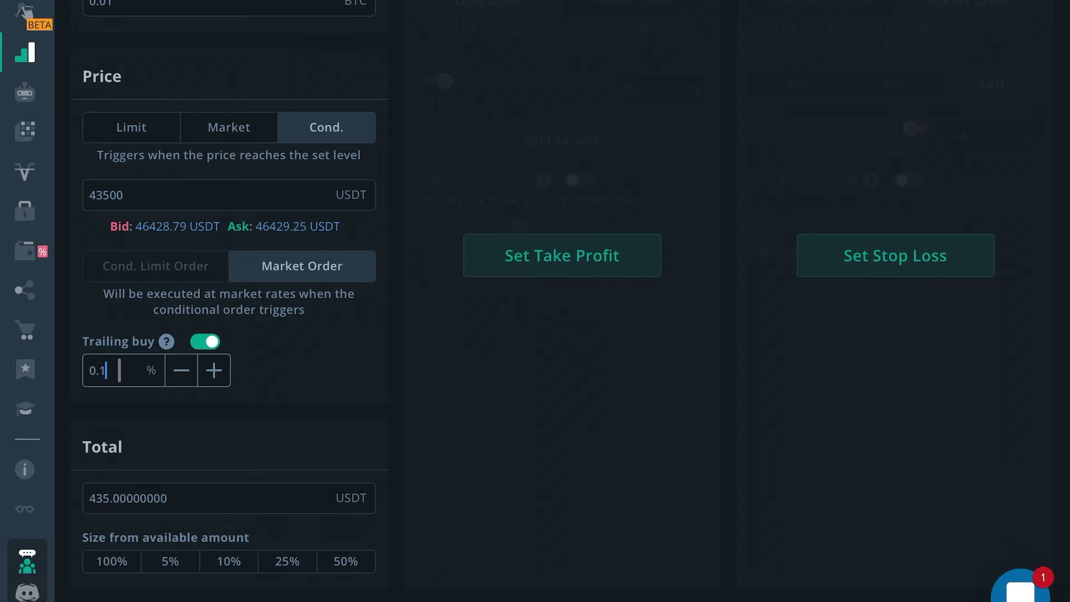
Step: Change the trailing buy deviation from 0.1% to 0.05%, toggling Trailing buy off and on
{"action": "key", "text": "BackSpace"}
{"action": "type", "text": "05"}
{"action": "scroll", "coordinate": [437, 378], "scroll_direction": "down", "scroll_amount": 2}
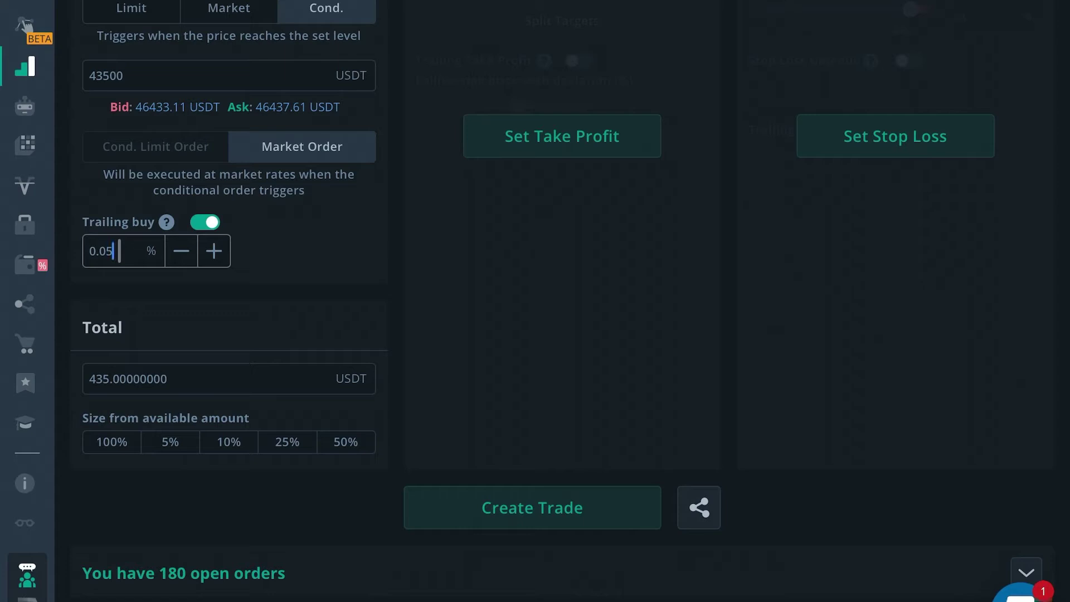
{"action": "left_click", "coordinate": [207, 223]}
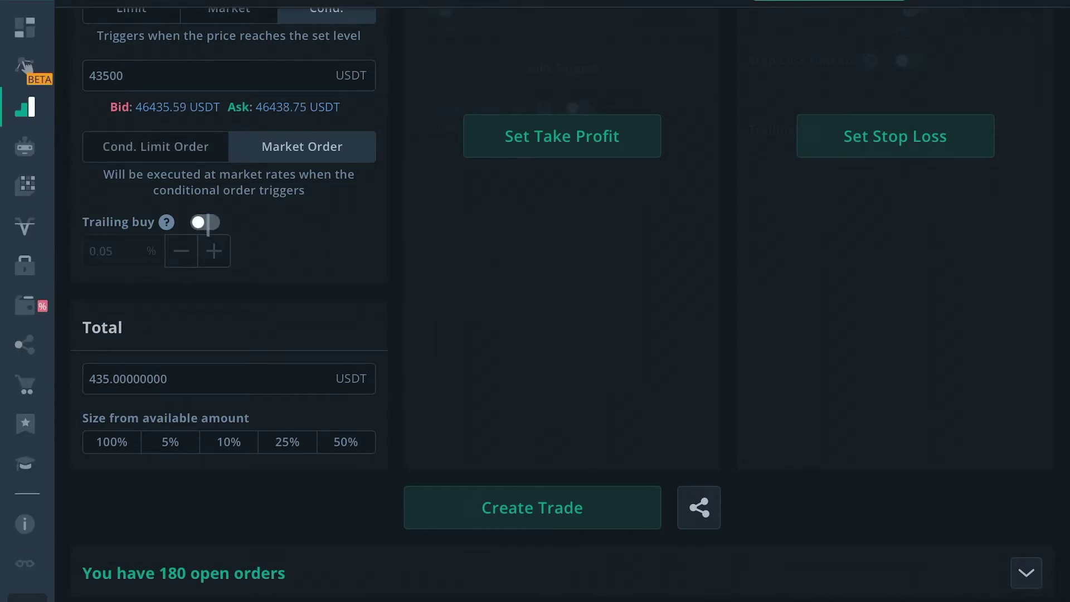
{"action": "left_click", "coordinate": [208, 223]}
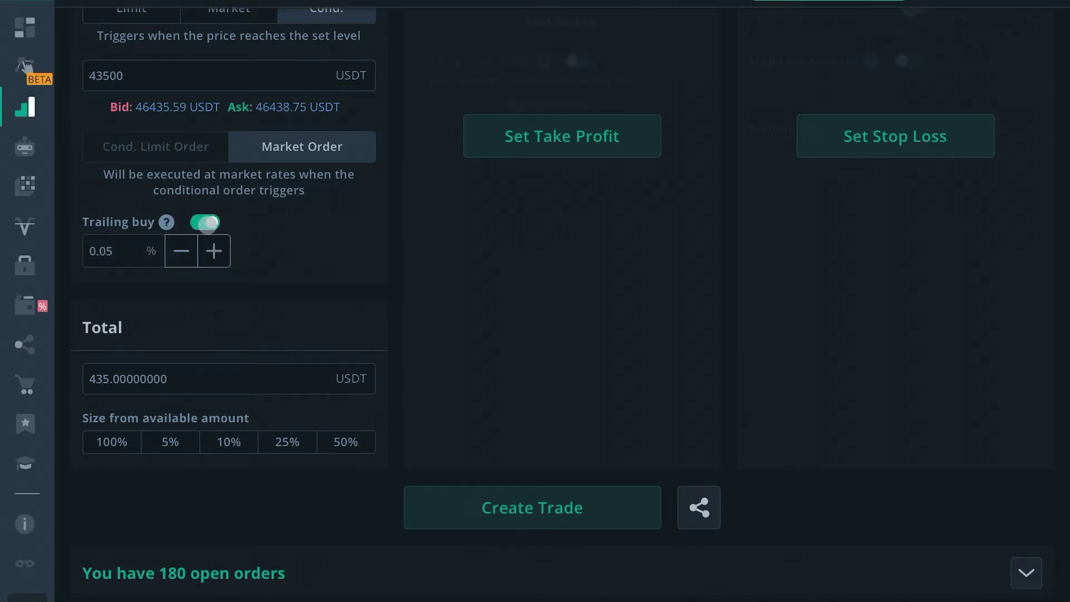
{"action": "scroll", "coordinate": [253, 351], "scroll_direction": "up", "scroll_amount": 4}
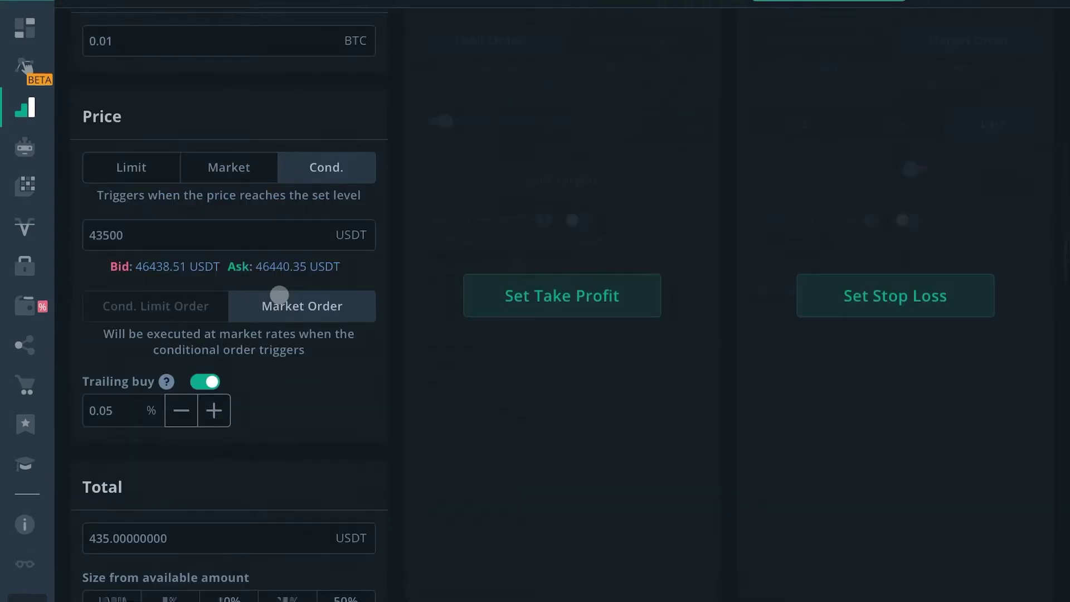
{"action": "scroll", "coordinate": [278, 298], "scroll_direction": "down", "scroll_amount": 1}
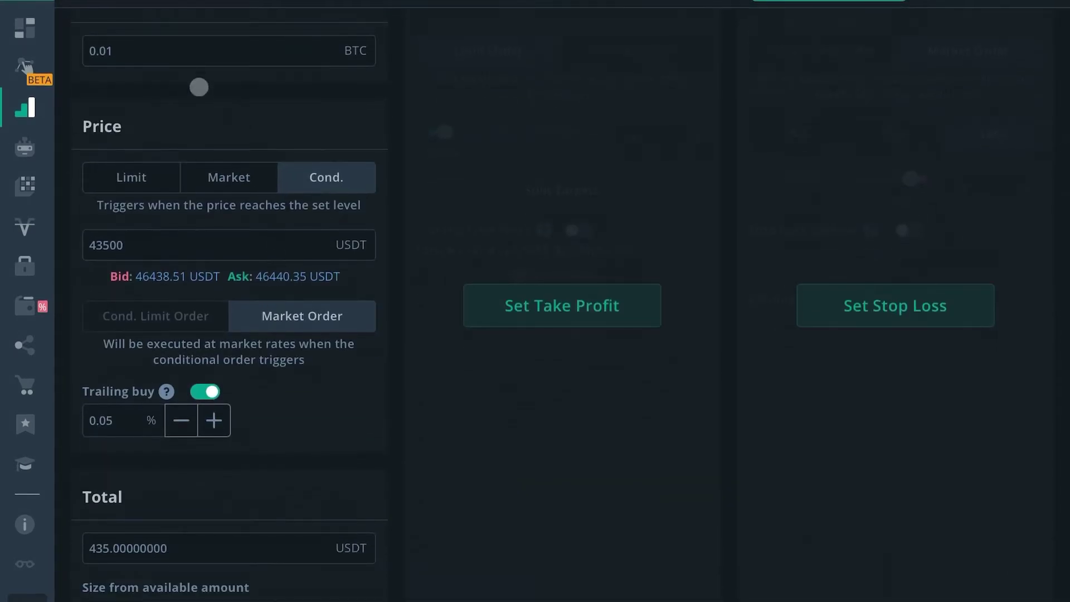
{"action": "scroll", "coordinate": [136, 301], "scroll_direction": "down", "scroll_amount": 5}
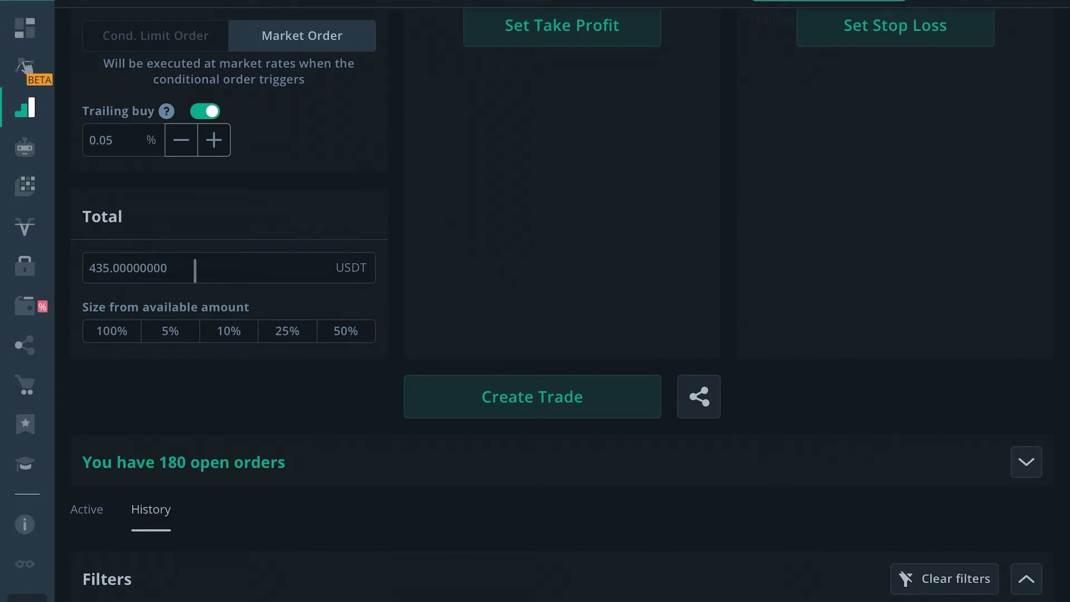
Step: Replace the 435 USDT total with 500 and confirm Units recalculated to 0.011495 BTC
{"action": "left_click", "coordinate": [89, 267]}
{"action": "key", "text": "ctrl+a"}
{"action": "key", "text": "BackSpace"}
{"action": "type", "text": "500"}
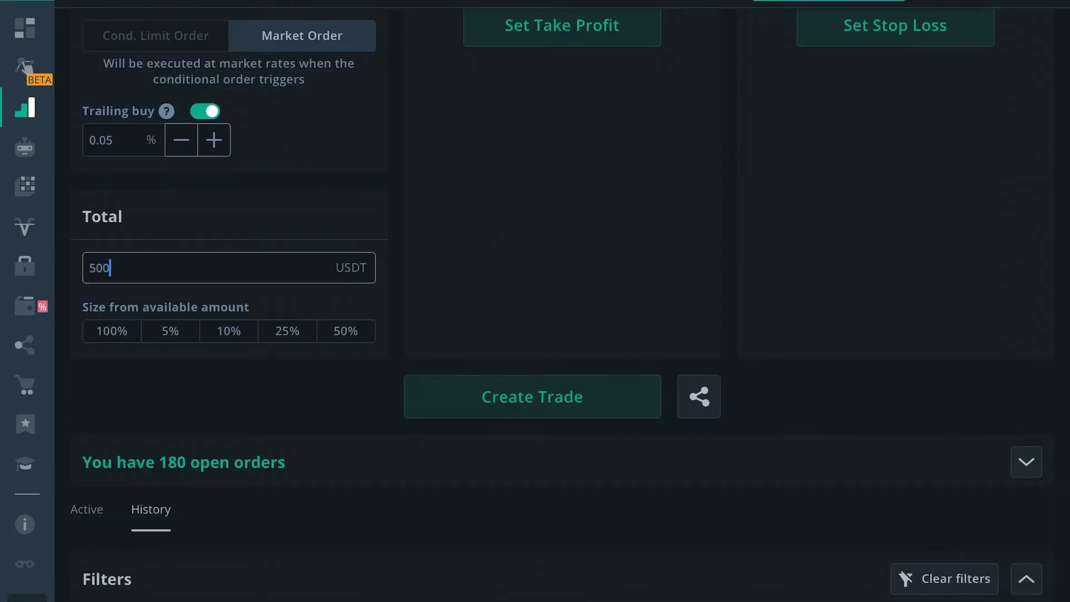
{"action": "scroll", "coordinate": [184, 218], "scroll_direction": "up", "scroll_amount": 6}
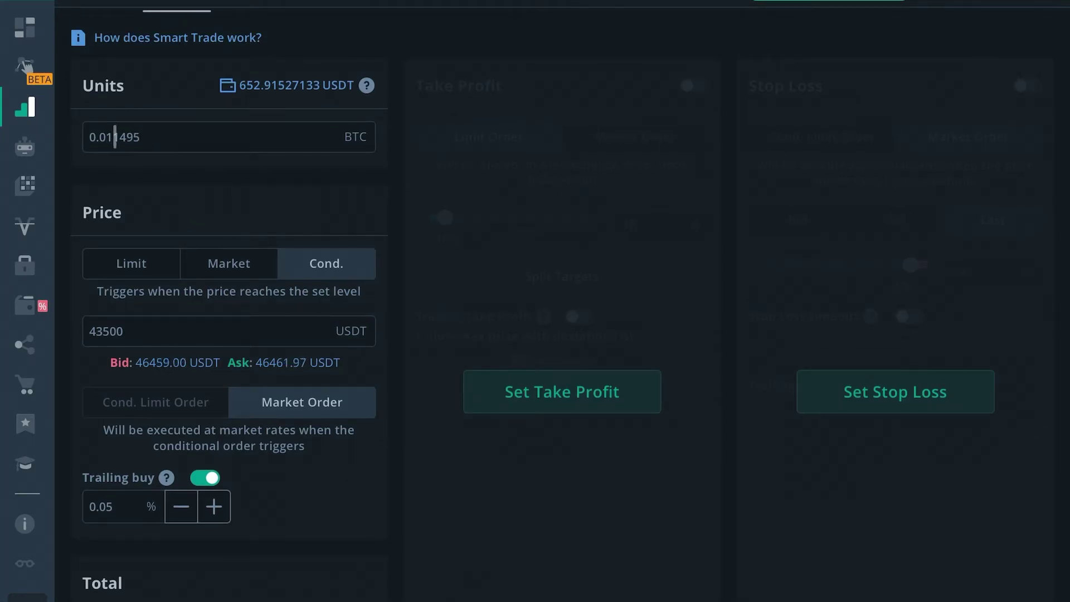
{"action": "left_click", "coordinate": [116, 137]}
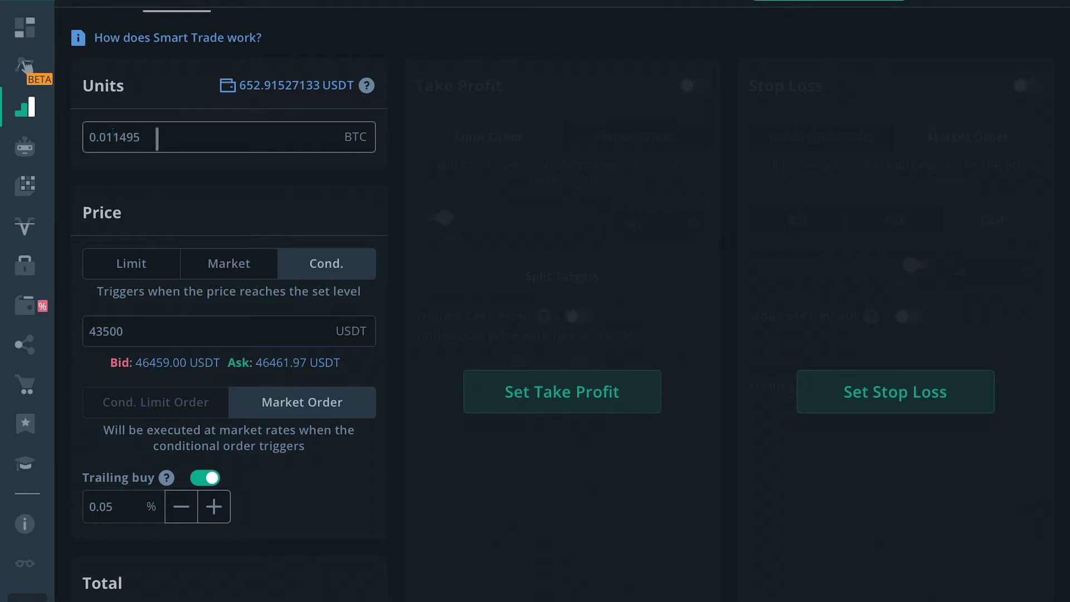
{"action": "scroll", "coordinate": [231, 189], "scroll_direction": "down", "scroll_amount": 1}
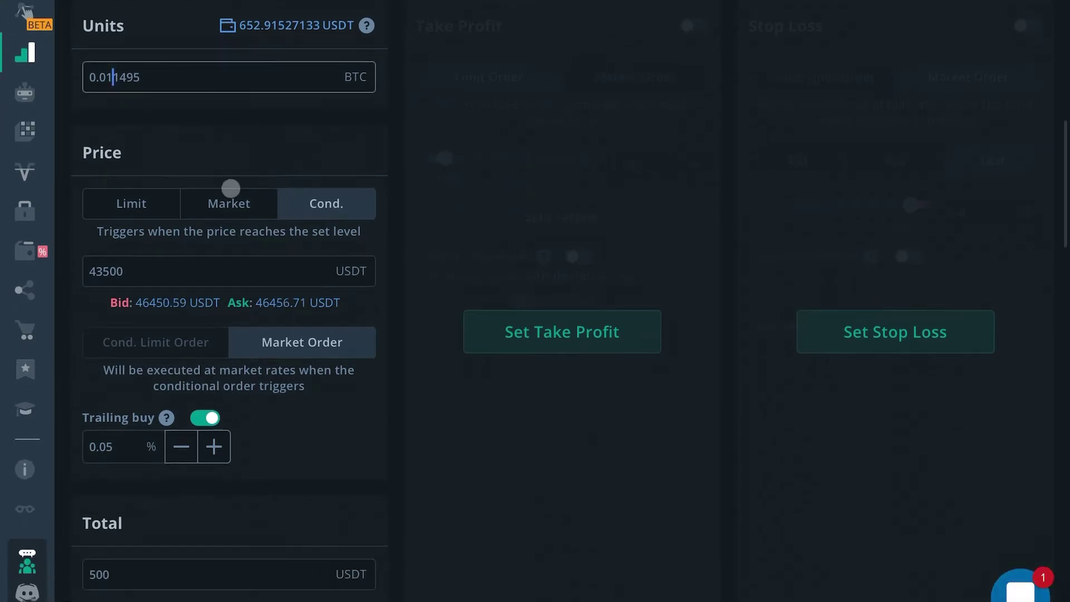
{"action": "scroll", "coordinate": [219, 183], "scroll_direction": "down", "scroll_amount": 8}
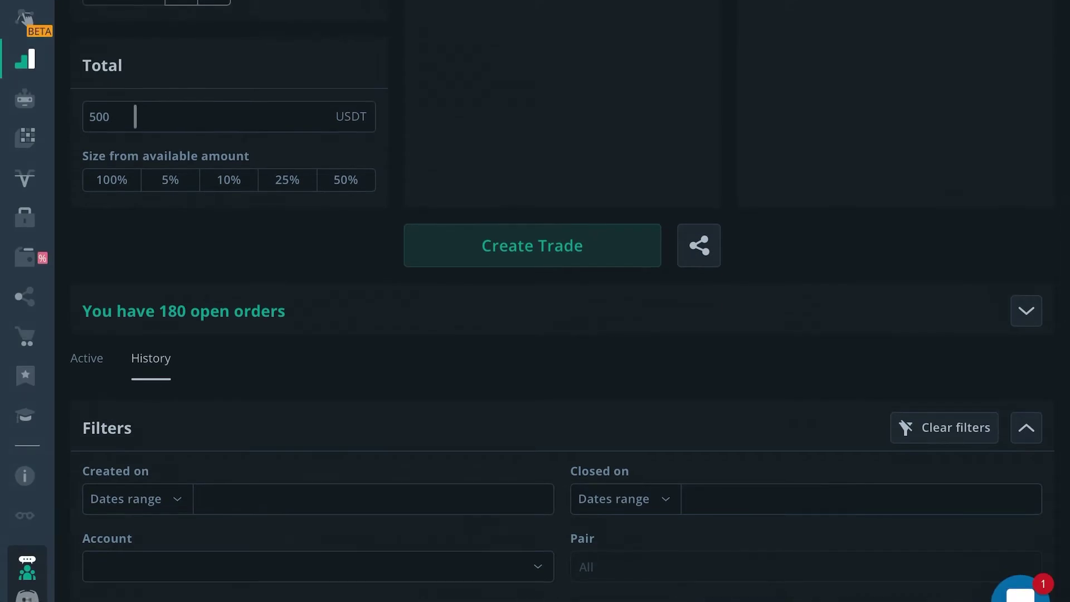
{"action": "scroll", "coordinate": [402, 267], "scroll_direction": "up", "scroll_amount": 8}
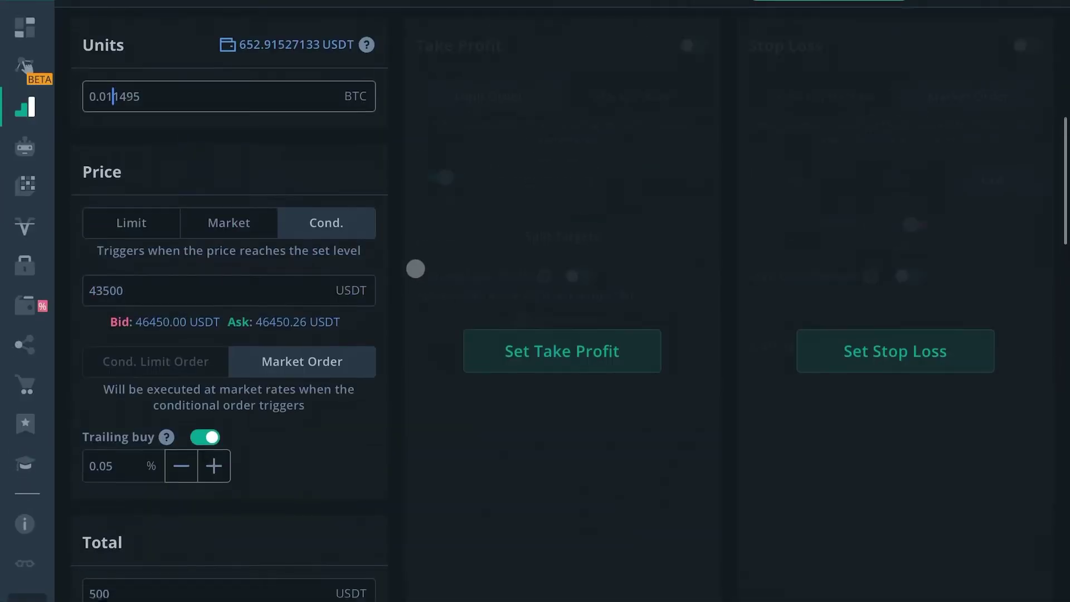
{"action": "scroll", "coordinate": [416, 268], "scroll_direction": "up", "scroll_amount": 8}
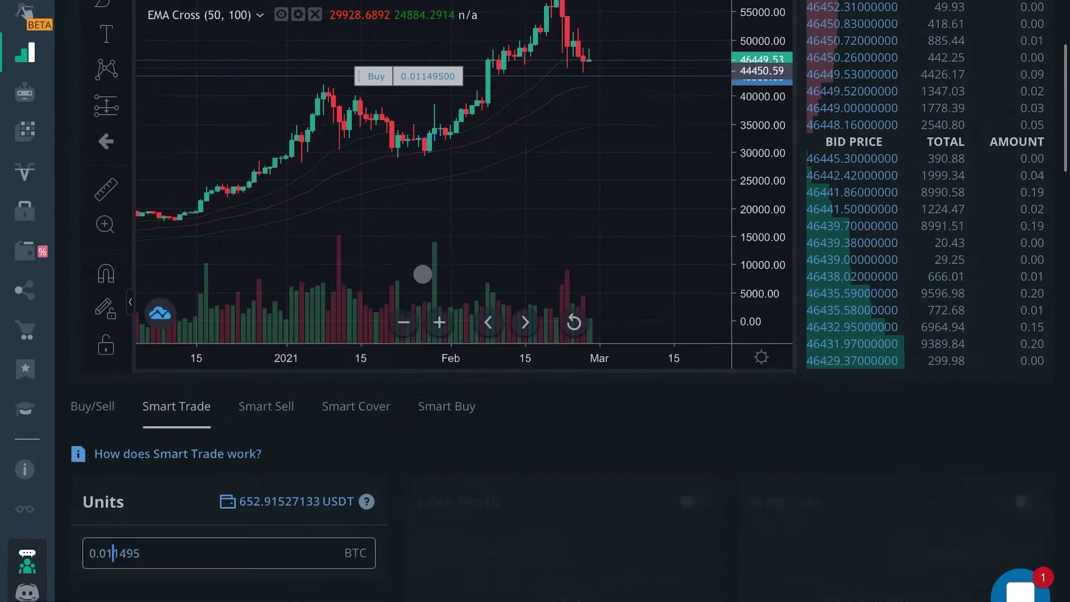
{"action": "scroll", "coordinate": [422, 274], "scroll_direction": "down", "scroll_amount": 7}
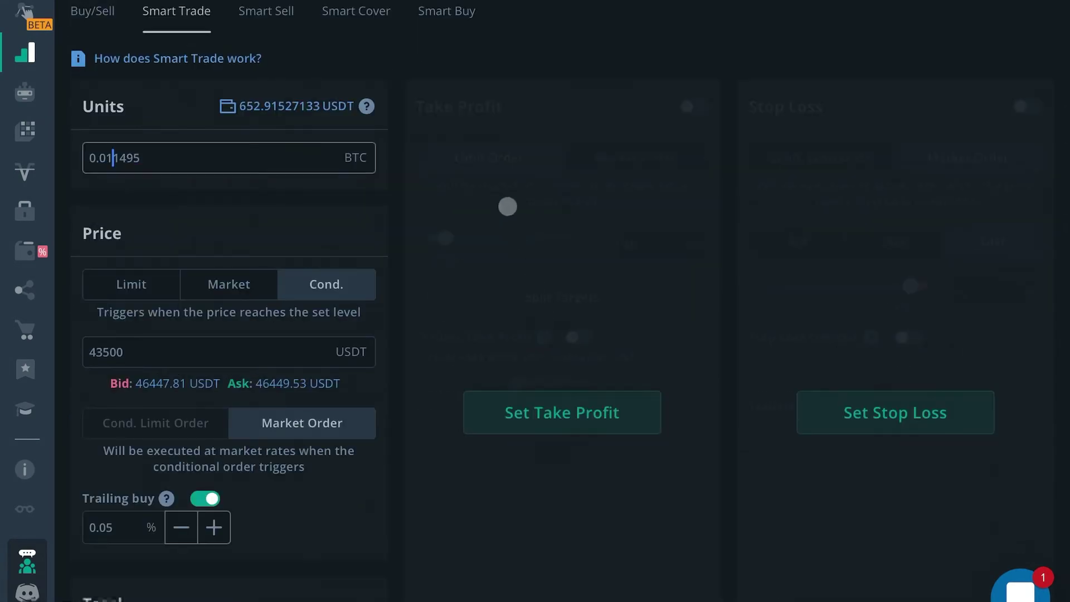
Step: Enable Take Profit as a market order based on the Last price
{"action": "left_click", "coordinate": [582, 408]}
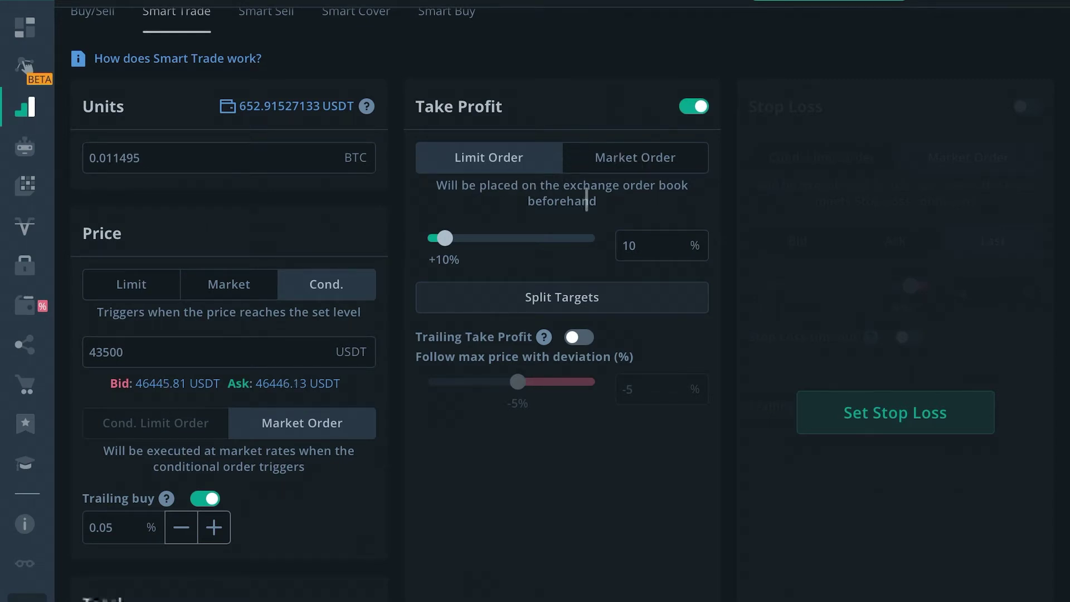
{"action": "left_click", "coordinate": [614, 168]}
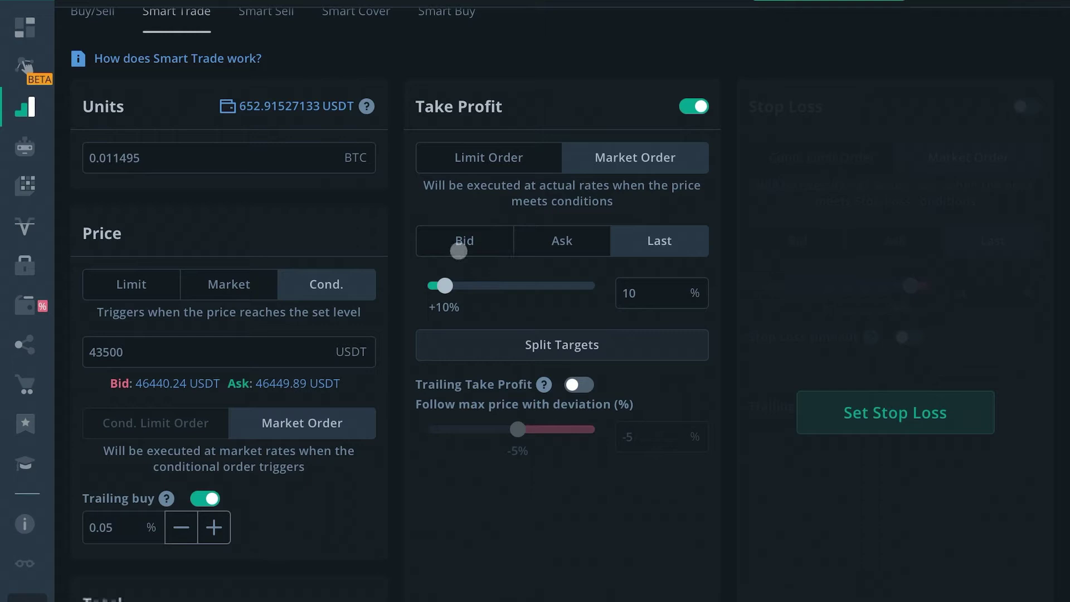
{"action": "left_click", "coordinate": [459, 250]}
{"action": "left_click", "coordinate": [561, 245]}
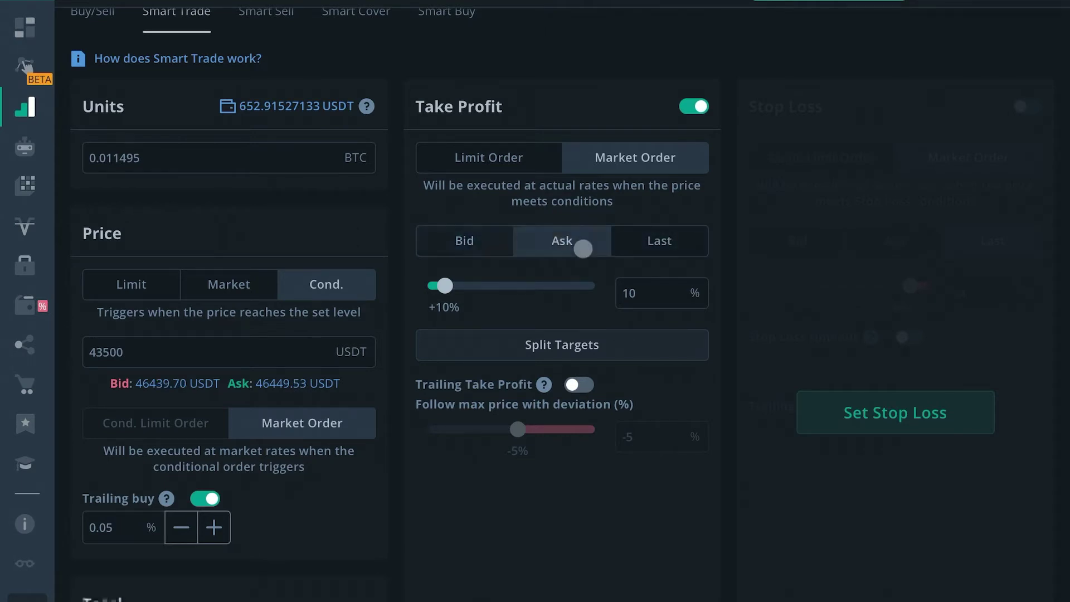
{"action": "left_click", "coordinate": [645, 247]}
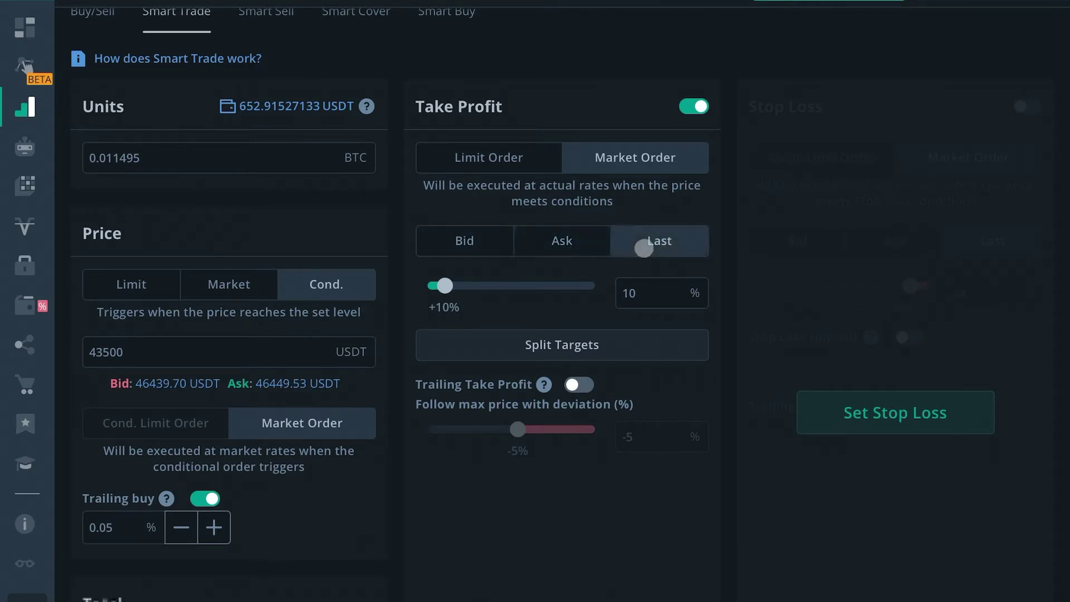
Step: Change the first take-profit target from 10% to +2%
{"action": "left_click", "coordinate": [645, 293]}
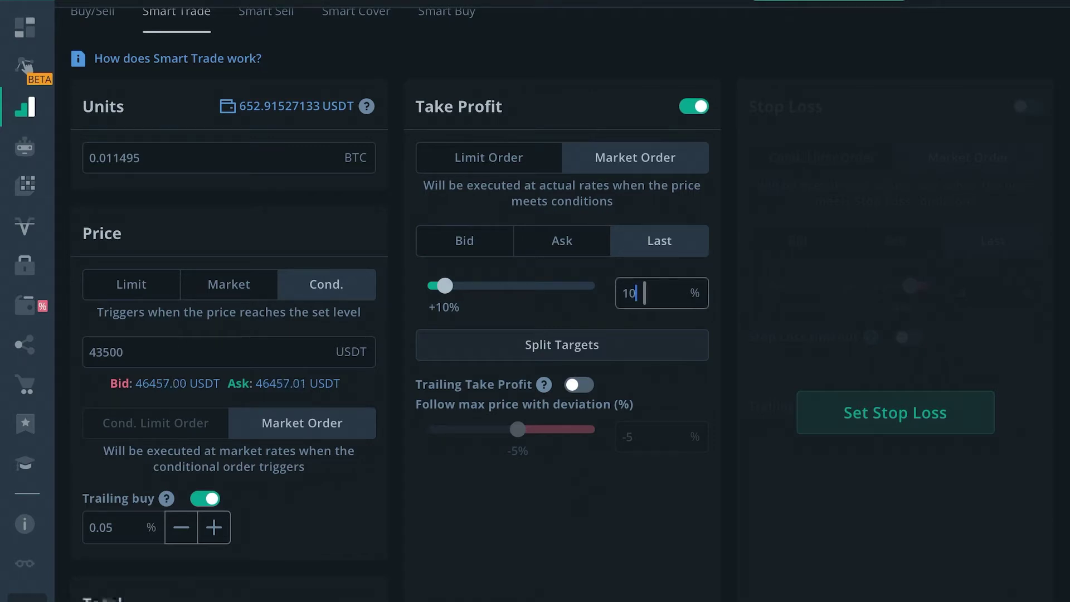
{"action": "key", "text": "BackSpace"}
{"action": "key", "text": "BackSpace"}
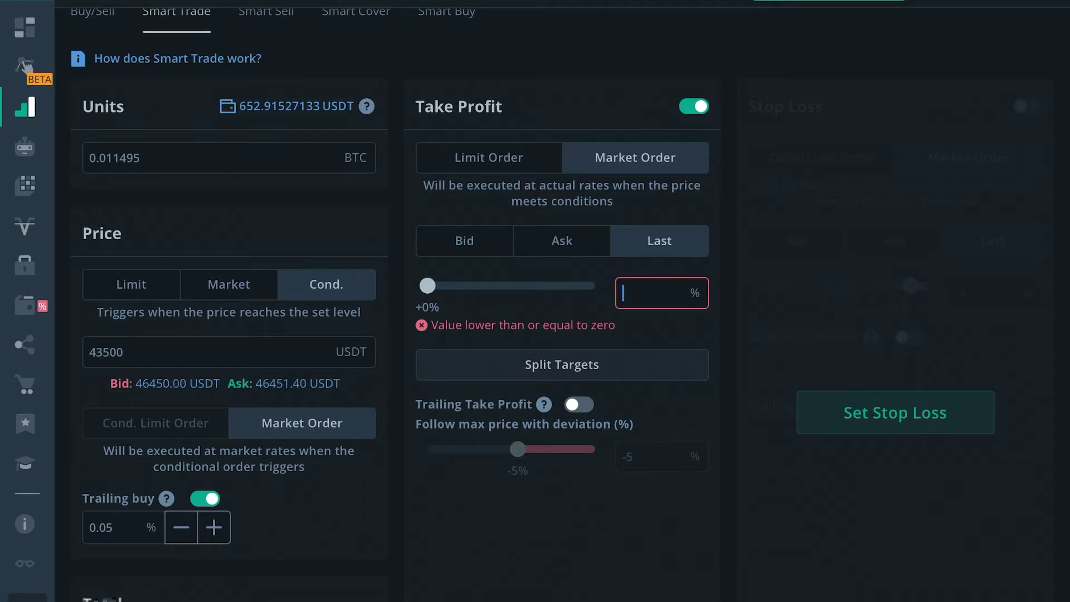
{"action": "type", "text": "0"}
{"action": "scroll", "coordinate": [562, 301], "scroll_direction": "up", "scroll_amount": 2}
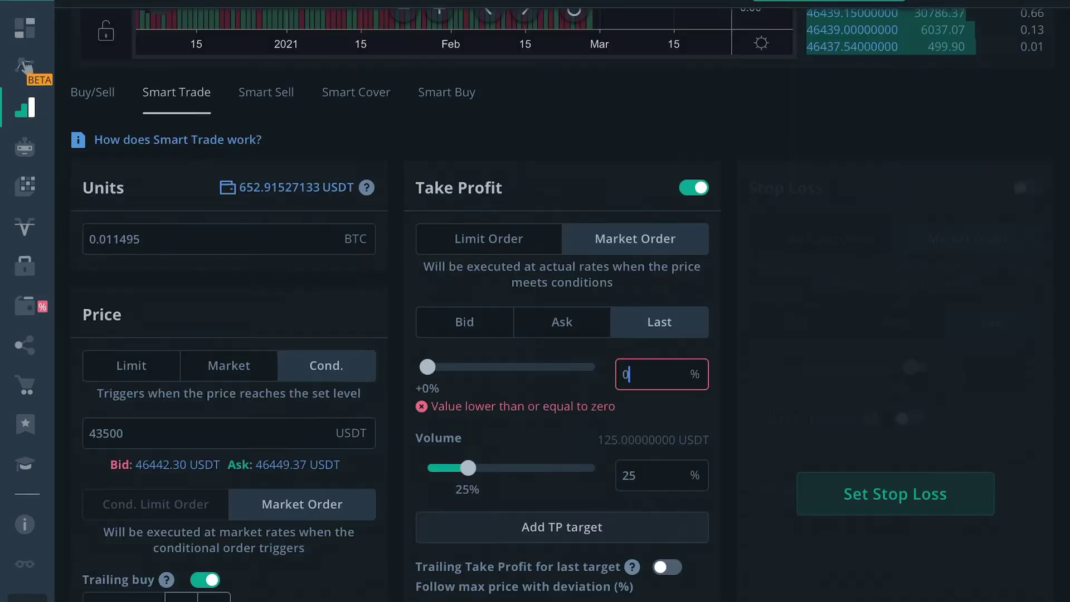
{"action": "type", "text": "2"}
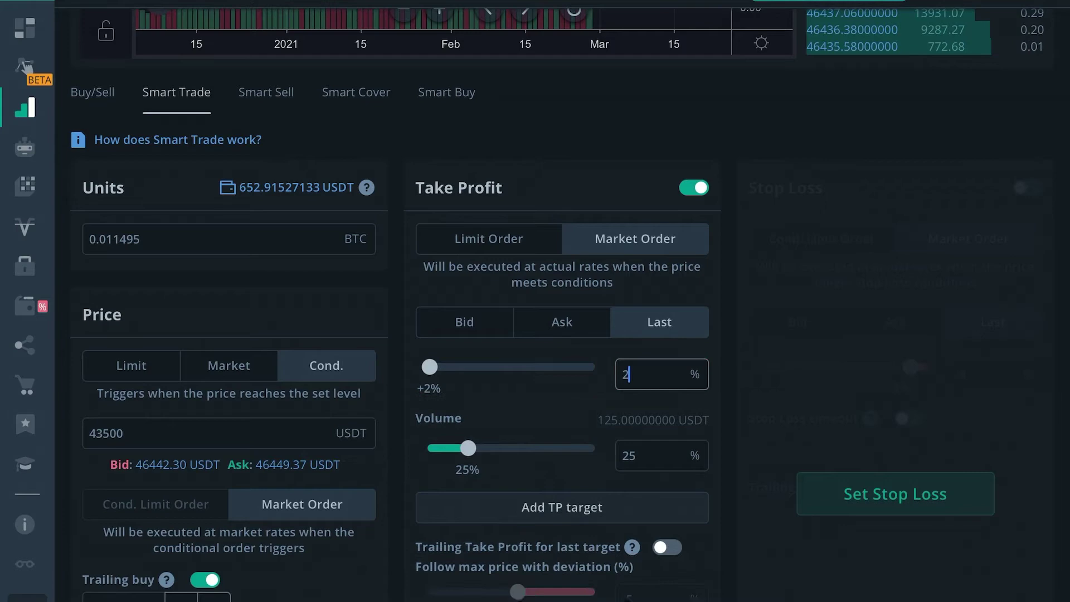
{"action": "scroll", "coordinate": [657, 370], "scroll_direction": "up", "scroll_amount": 8}
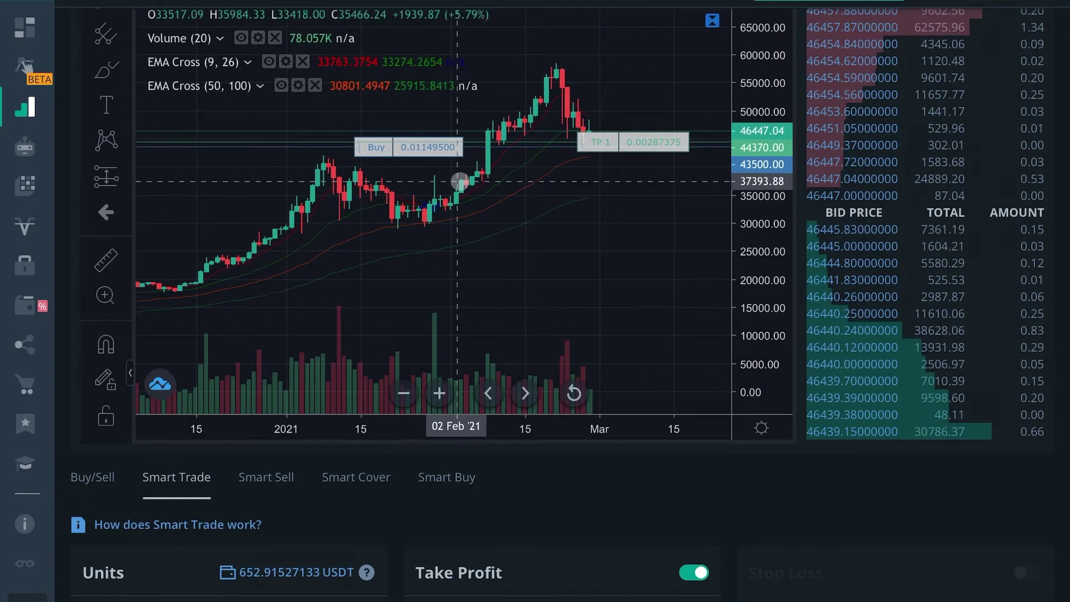
Step: Zoom the chart in on recent days and dismiss its context menu unused
{"action": "scroll", "coordinate": [457, 183], "scroll_direction": "up", "scroll_amount": 4}
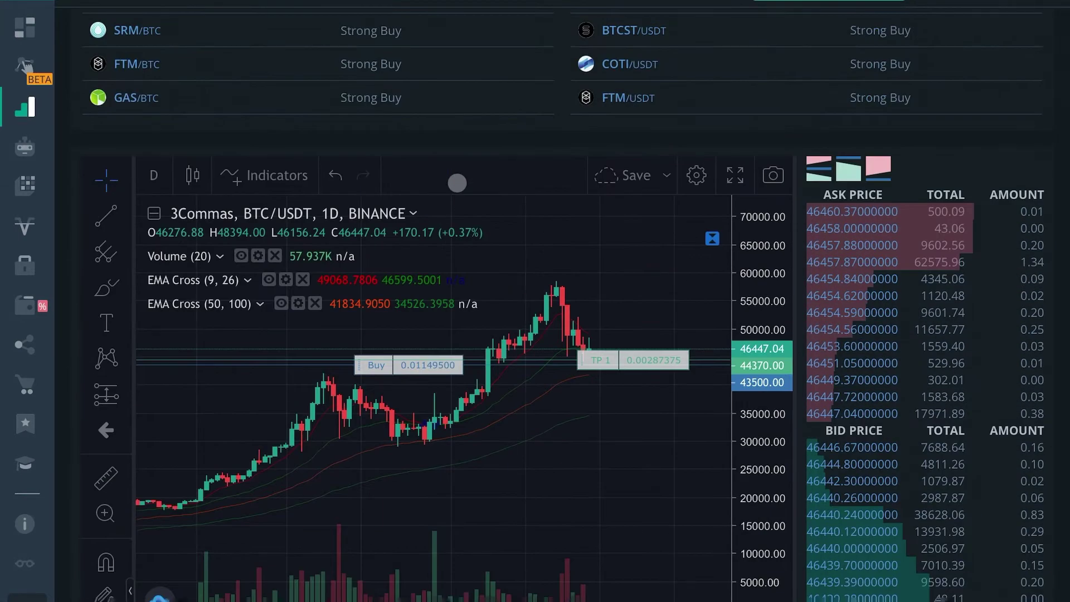
{"action": "scroll", "coordinate": [498, 511], "scroll_direction": "right", "scroll_amount": 5}
{"action": "scroll", "coordinate": [498, 511], "scroll_direction": "up", "scroll_amount": 5}
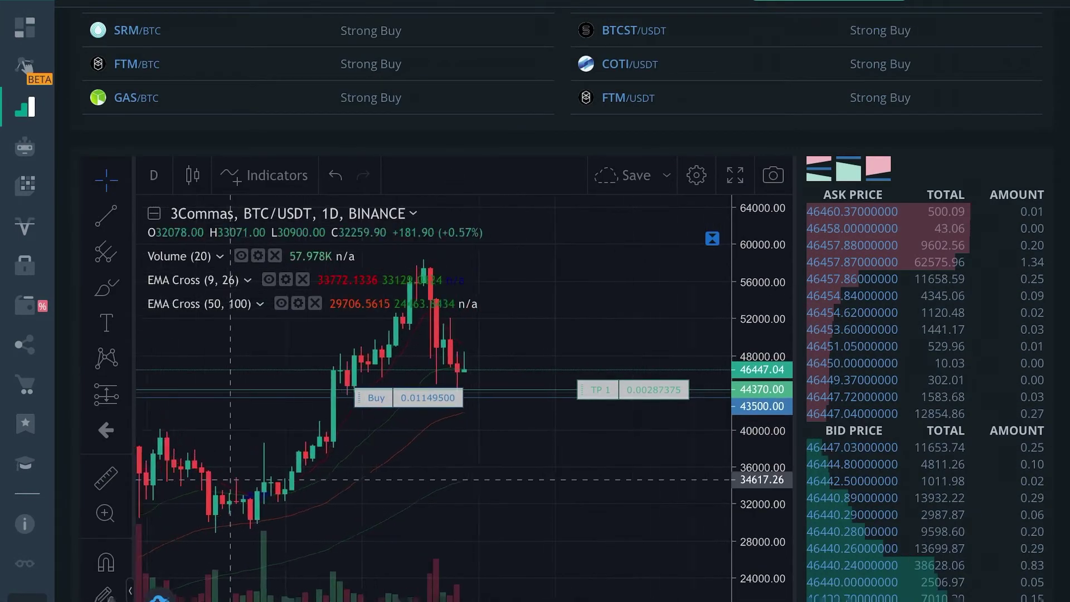
{"action": "scroll", "coordinate": [498, 511], "scroll_direction": "up", "scroll_amount": 5}
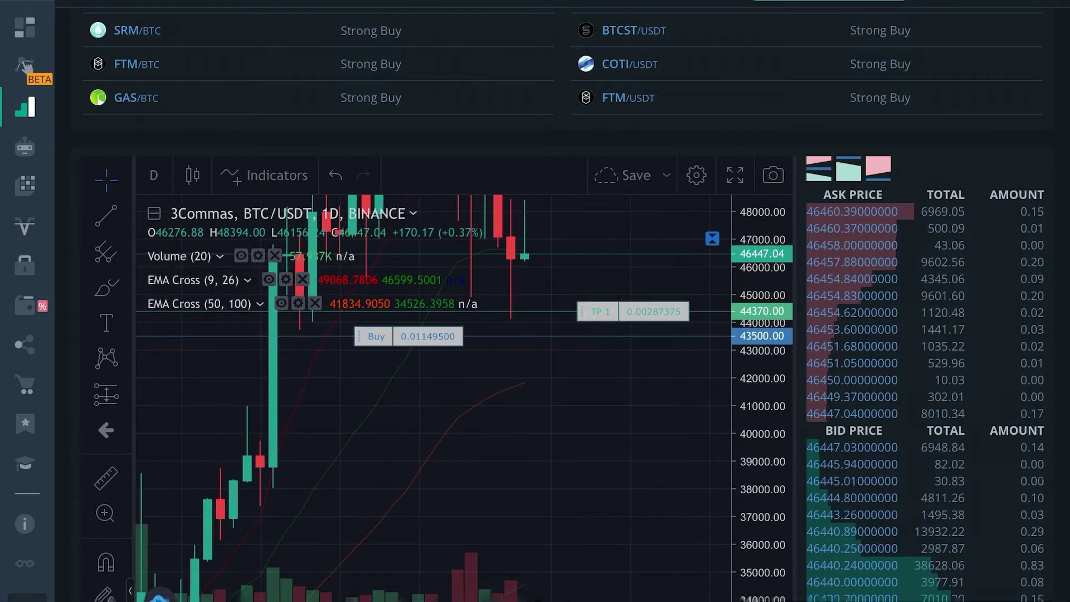
{"action": "right_click", "coordinate": [578, 236]}
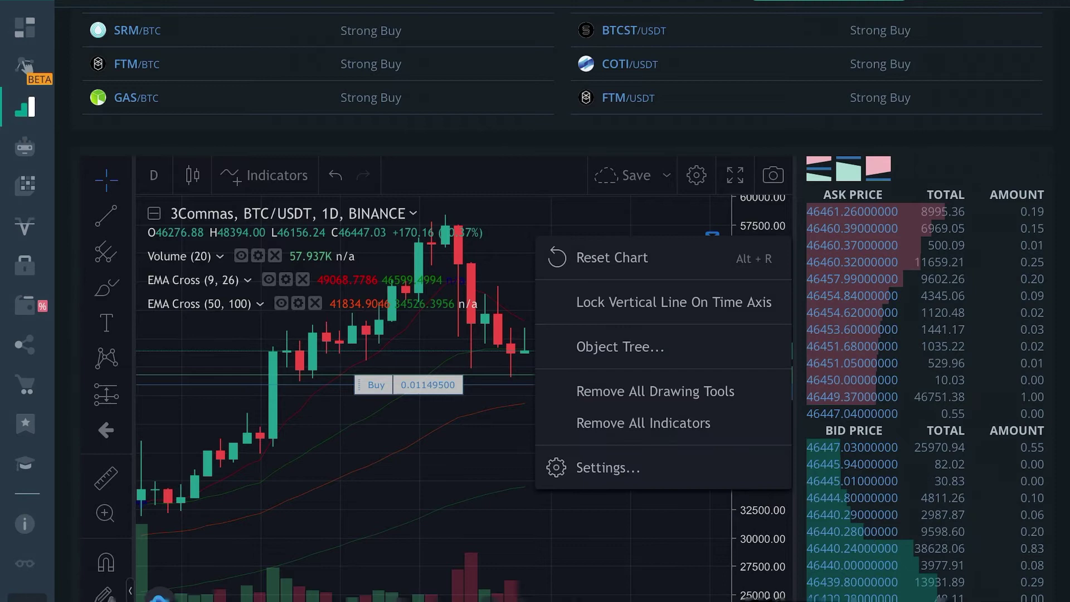
{"action": "left_click", "coordinate": [490, 237]}
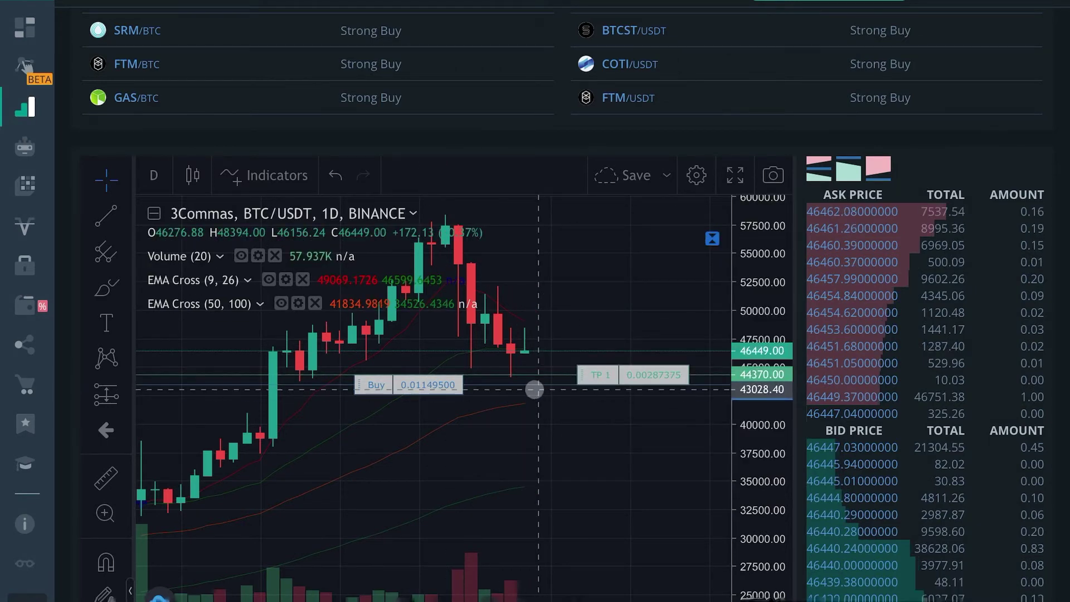
Step: Measure a recent price move with the ruler, then return to the Smart Trade form
{"action": "key", "text": "shift"}
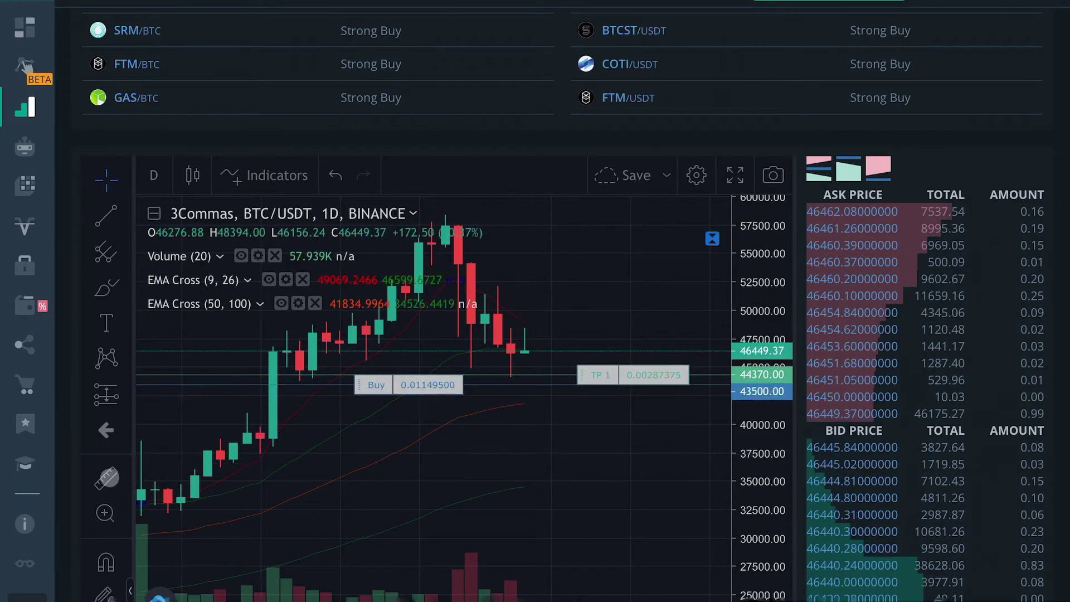
{"action": "left_click", "coordinate": [525, 385]}
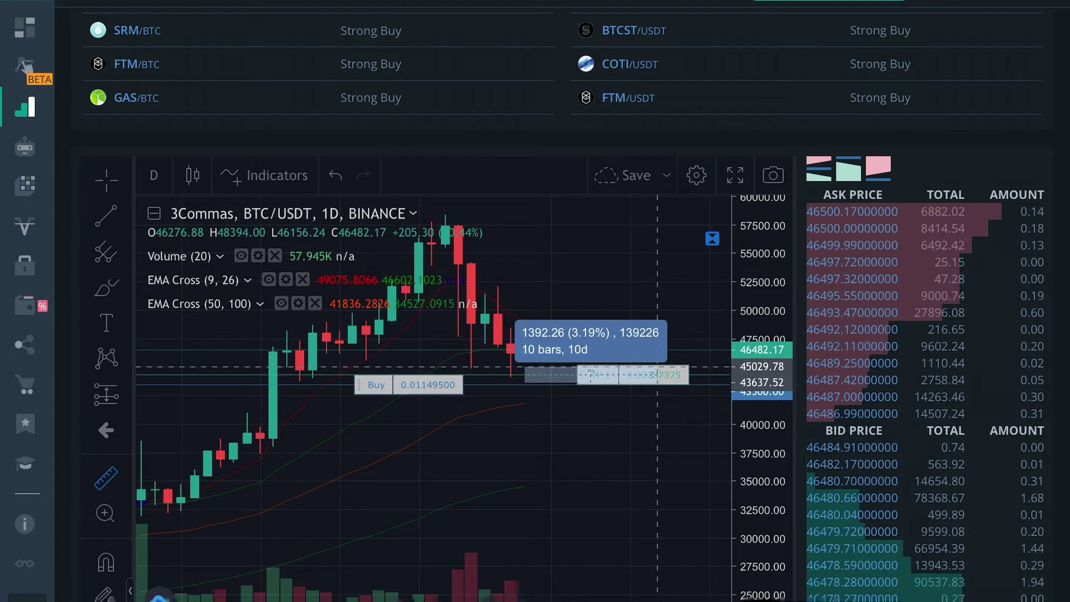
{"action": "left_click", "coordinate": [658, 367]}
{"action": "scroll", "coordinate": [675, 320], "scroll_direction": "down", "scroll_amount": 5}
{"action": "scroll", "coordinate": [535, 301], "scroll_direction": "up", "scroll_amount": 3}
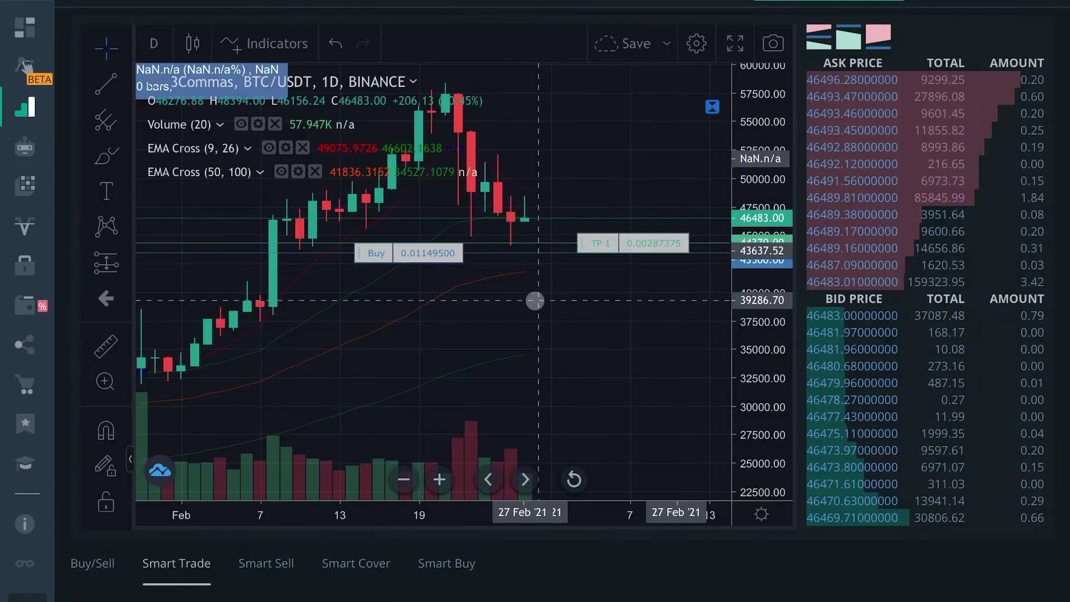
{"action": "scroll", "coordinate": [536, 301], "scroll_direction": "down", "scroll_amount": 10}
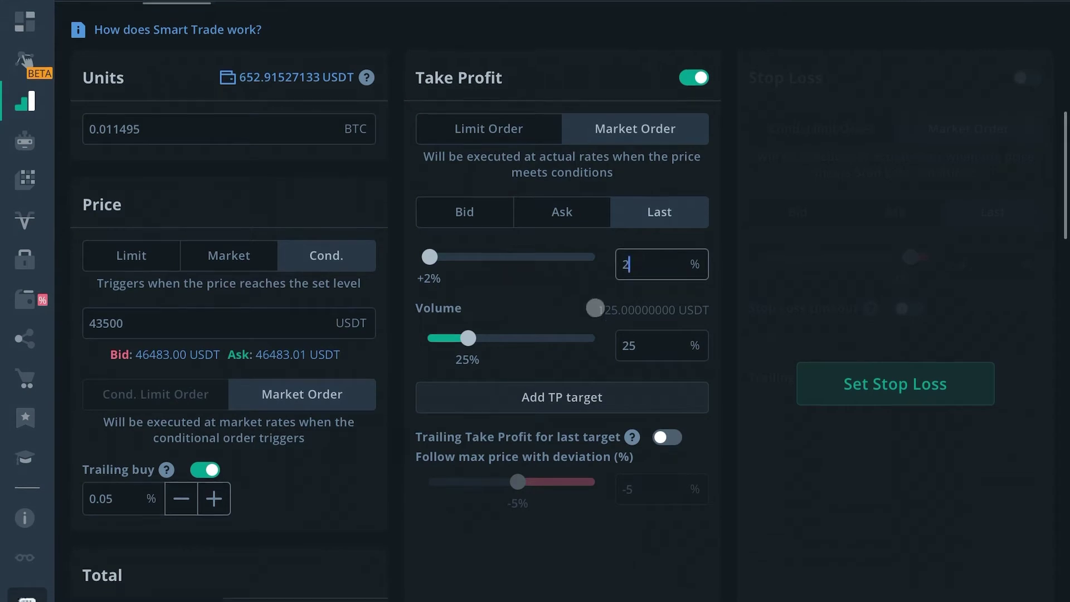
Step: Add the +2% take-profit for 25% and change the next target to +5%, shown as TP 2 at 45675
{"action": "scroll", "coordinate": [640, 271], "scroll_direction": "down", "scroll_amount": 2}
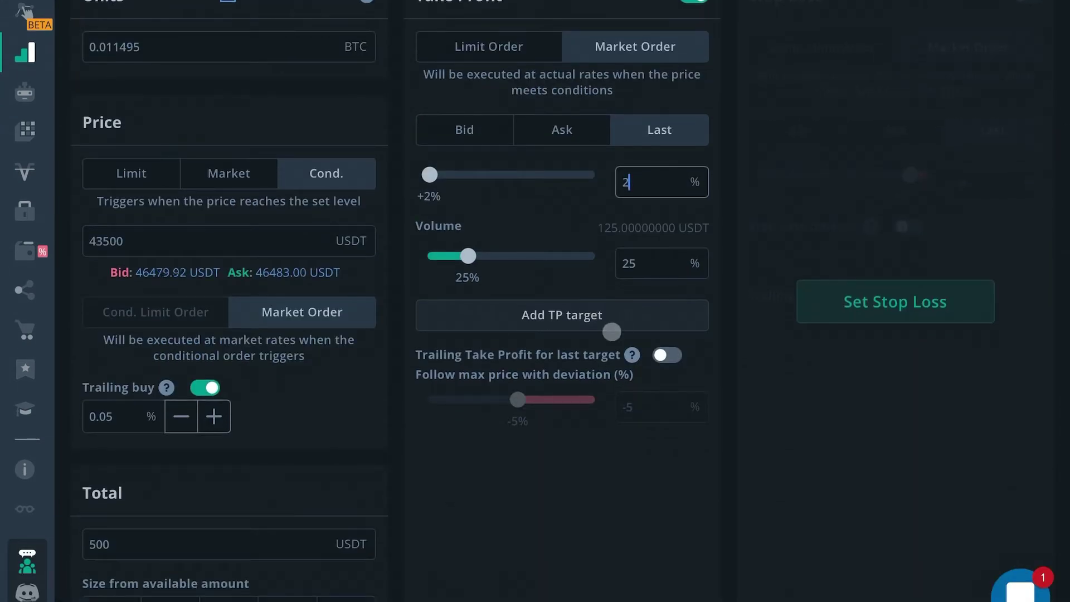
{"action": "left_click", "coordinate": [610, 323]}
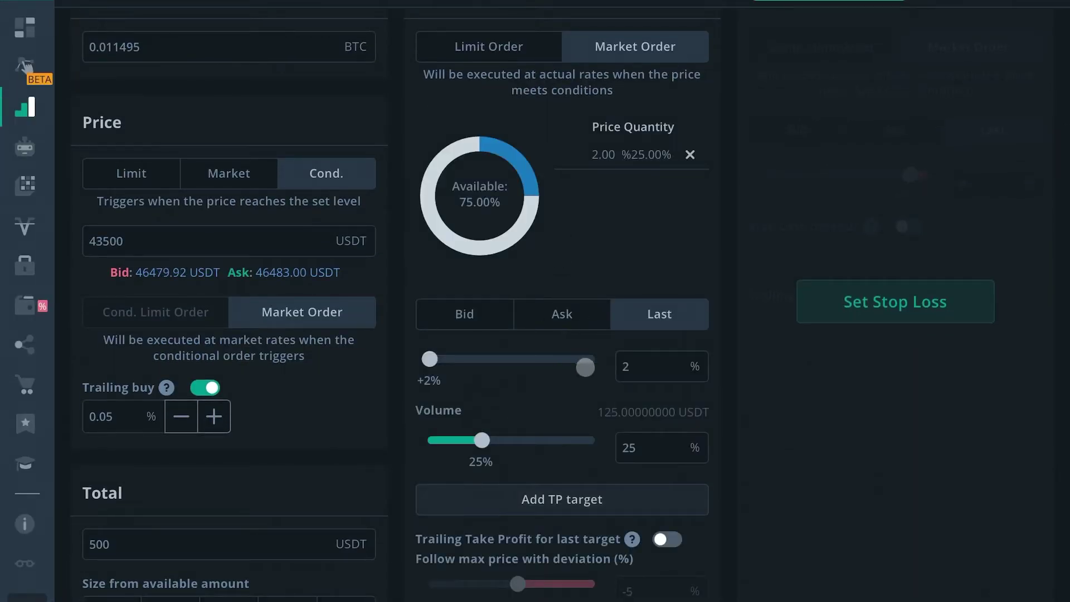
{"action": "left_click", "coordinate": [660, 366]}
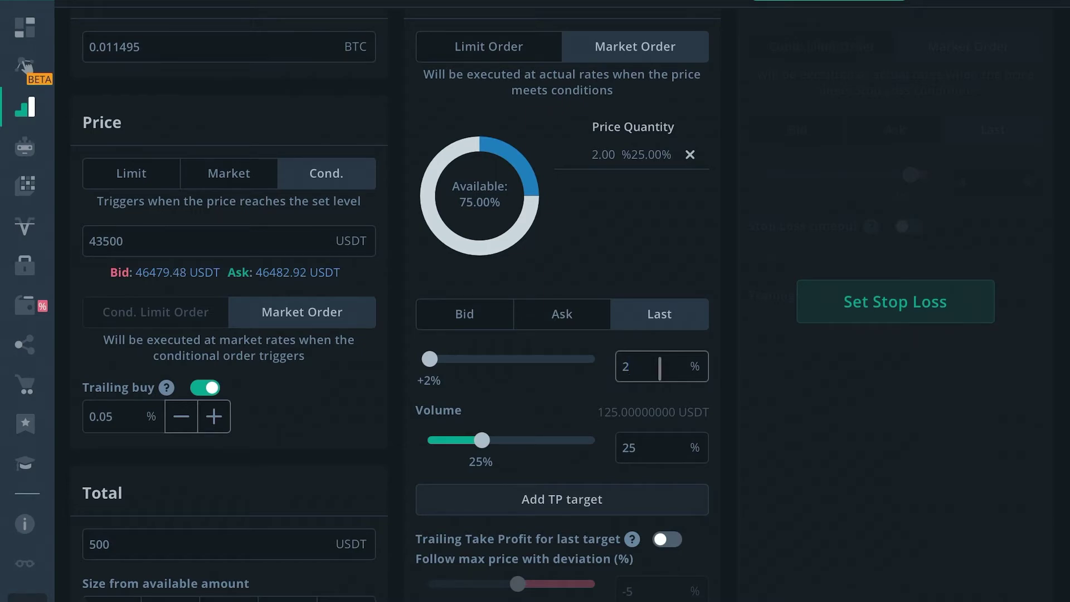
{"action": "key", "text": "BackSpace"}
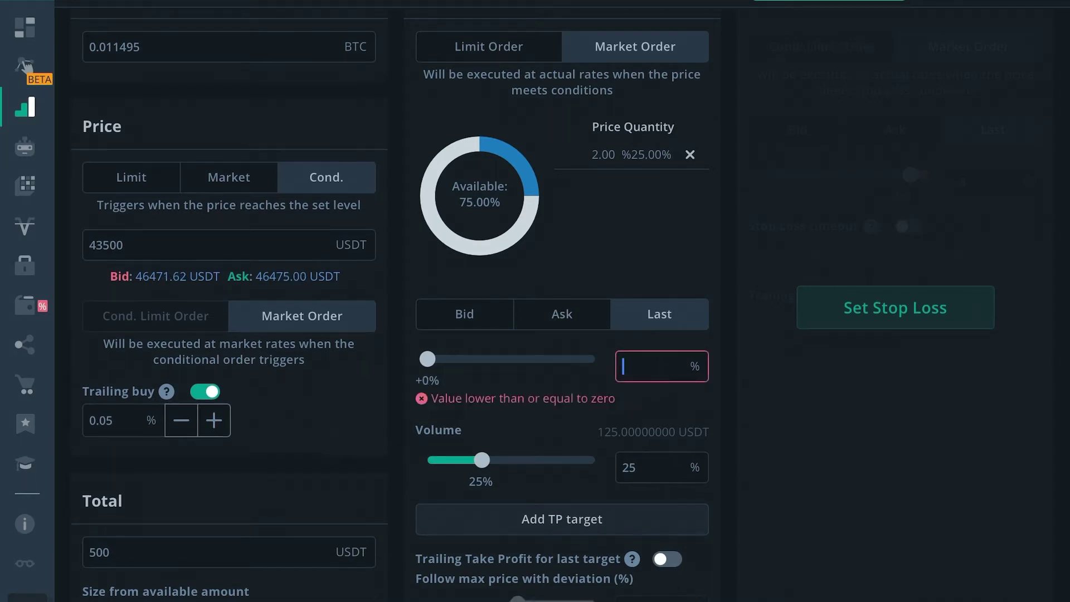
{"action": "type", "text": "5"}
{"action": "scroll", "coordinate": [669, 365], "scroll_direction": "up", "scroll_amount": 10}
{"action": "scroll", "coordinate": [679, 362], "scroll_direction": "up", "scroll_amount": 2}
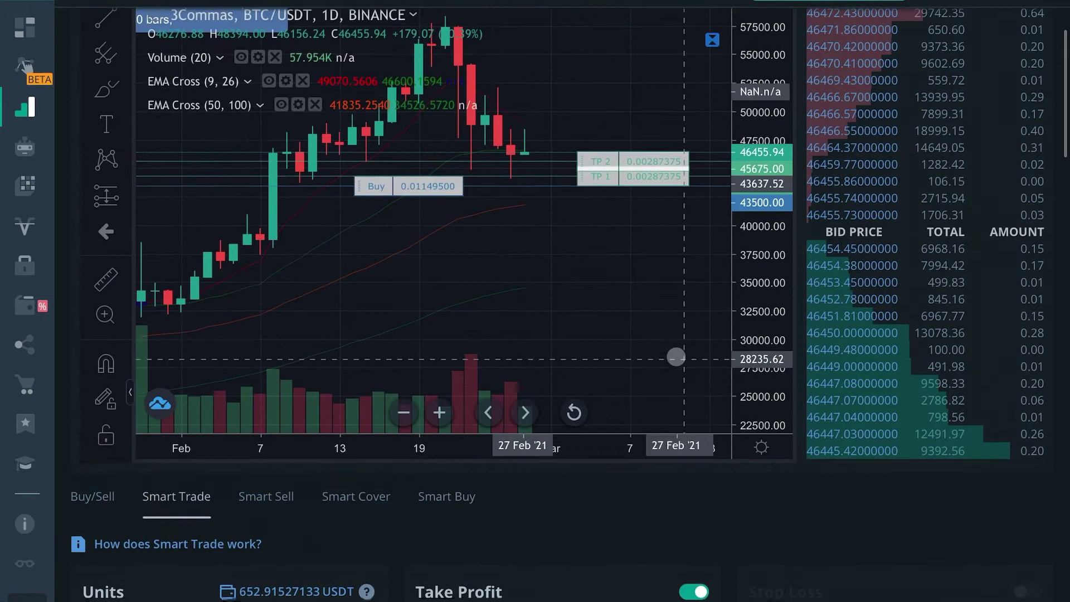
{"action": "scroll", "coordinate": [625, 149], "scroll_direction": "down", "scroll_amount": 1}
{"action": "scroll", "coordinate": [625, 149], "scroll_direction": "up", "scroll_amount": 1}
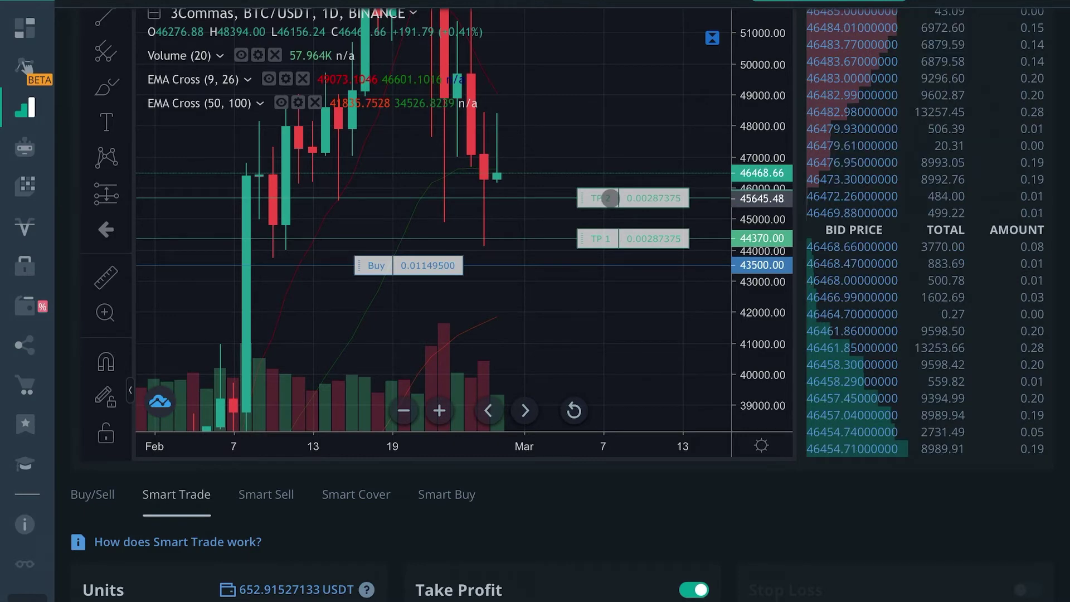
{"action": "scroll", "coordinate": [672, 279], "scroll_direction": "down", "scroll_amount": 1}
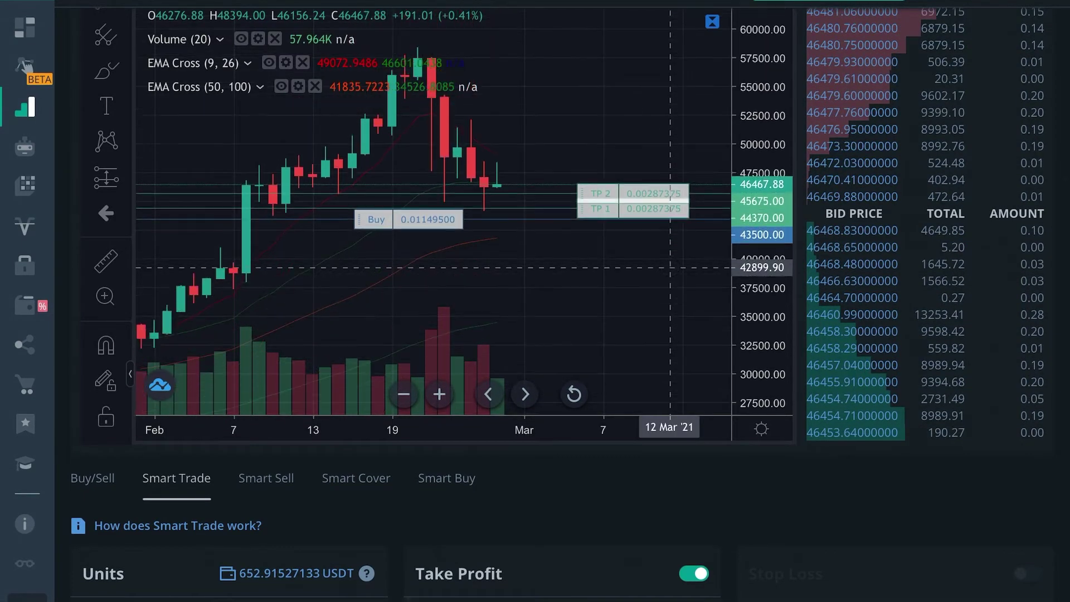
{"action": "scroll", "coordinate": [671, 267], "scroll_direction": "right", "scroll_amount": 3}
{"action": "scroll", "coordinate": [414, 346], "scroll_direction": "up", "scroll_amount": 1}
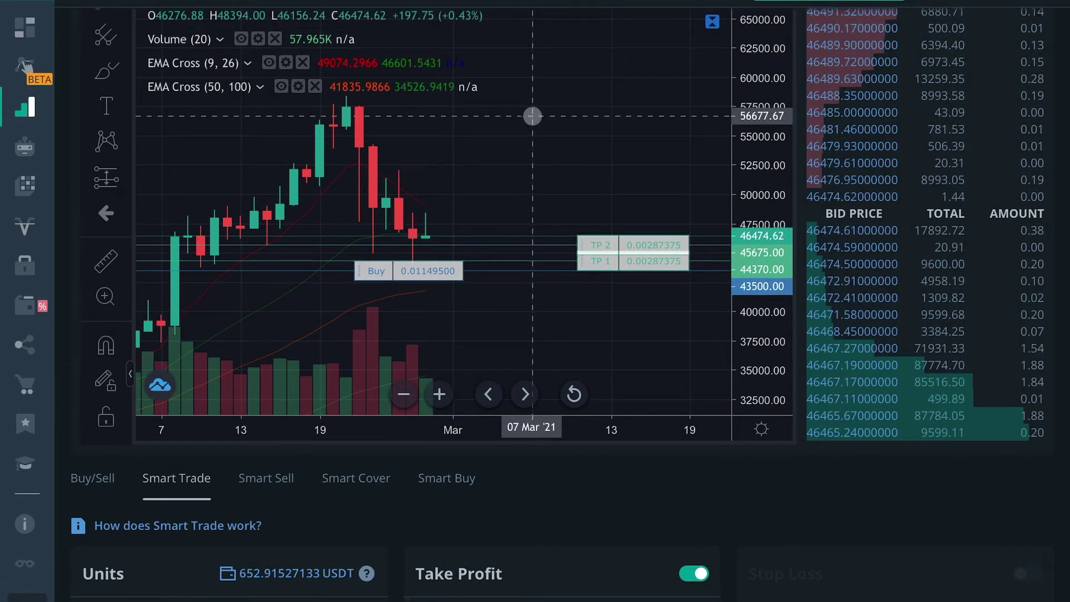
Step: Add the +5% take-profit target and set the next target's profit to 10%
{"action": "scroll", "coordinate": [870, 315], "scroll_direction": "down", "scroll_amount": 10}
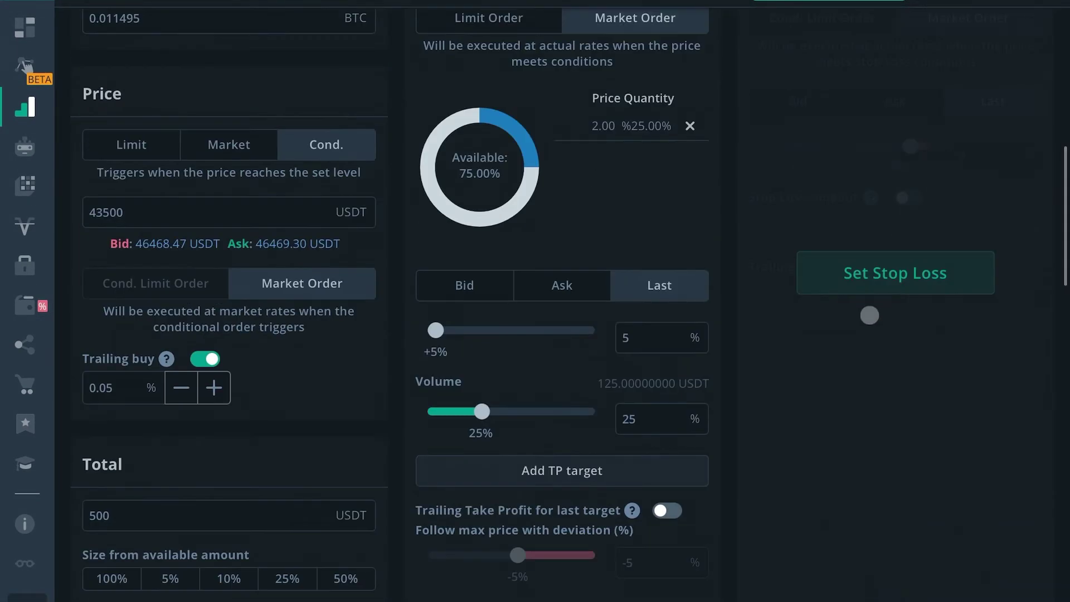
{"action": "scroll", "coordinate": [773, 356], "scroll_direction": "down", "scroll_amount": 3}
{"action": "left_click", "coordinate": [560, 287]}
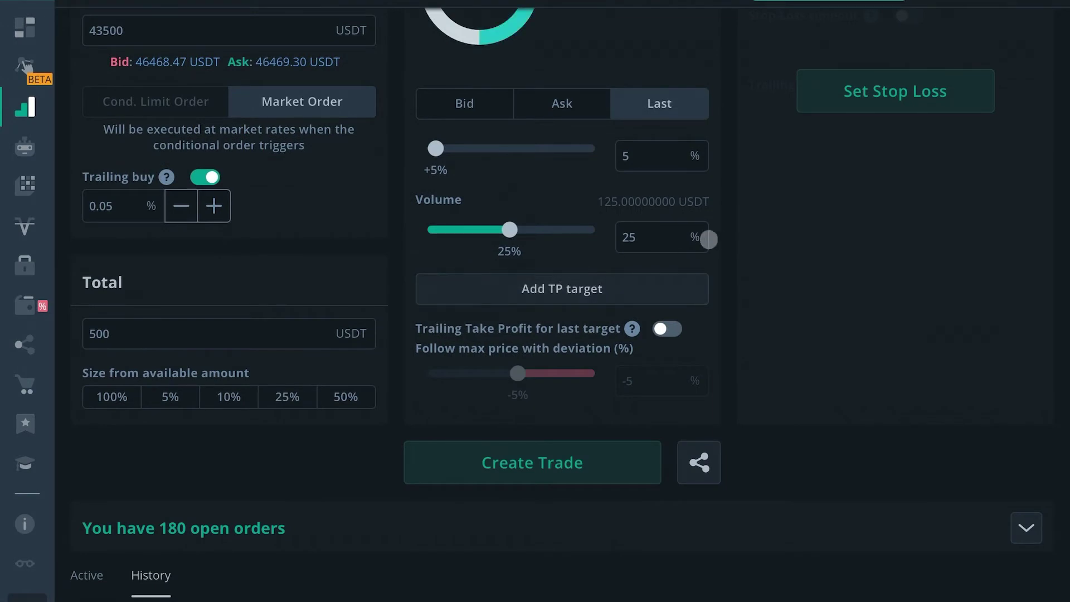
{"action": "scroll", "coordinate": [709, 239], "scroll_direction": "up", "scroll_amount": 3}
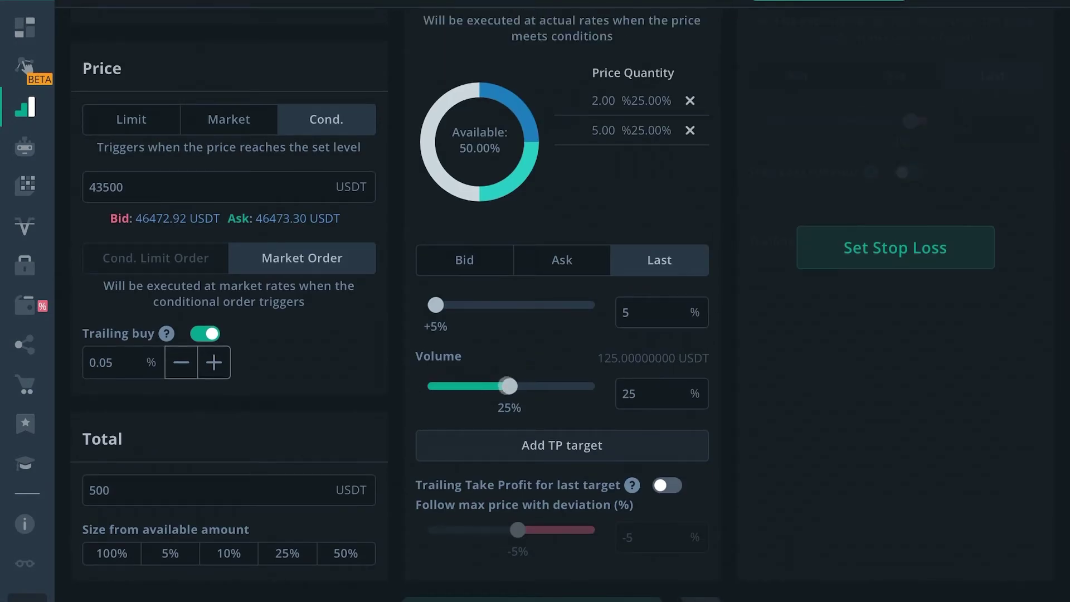
{"action": "mouse_move", "coordinate": [508, 386]}
{"action": "left_mouse_down"}
{"action": "mouse_move", "coordinate": [464, 386]}
{"action": "mouse_move", "coordinate": [568, 387]}
{"action": "mouse_move", "coordinate": [510, 394]}
{"action": "left_mouse_up"}
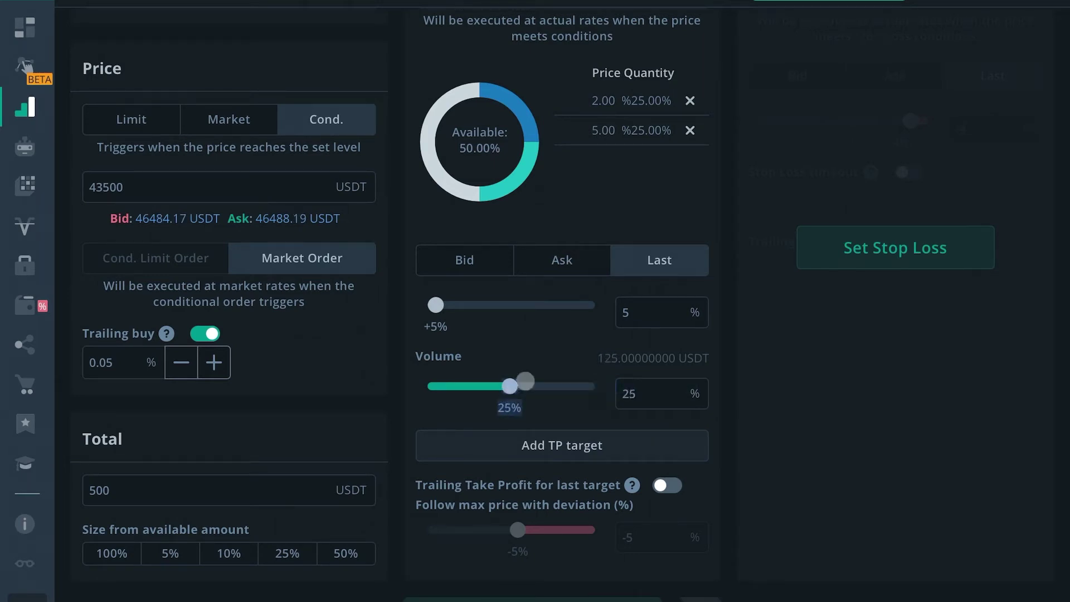
{"action": "key", "text": "BackSpace"}
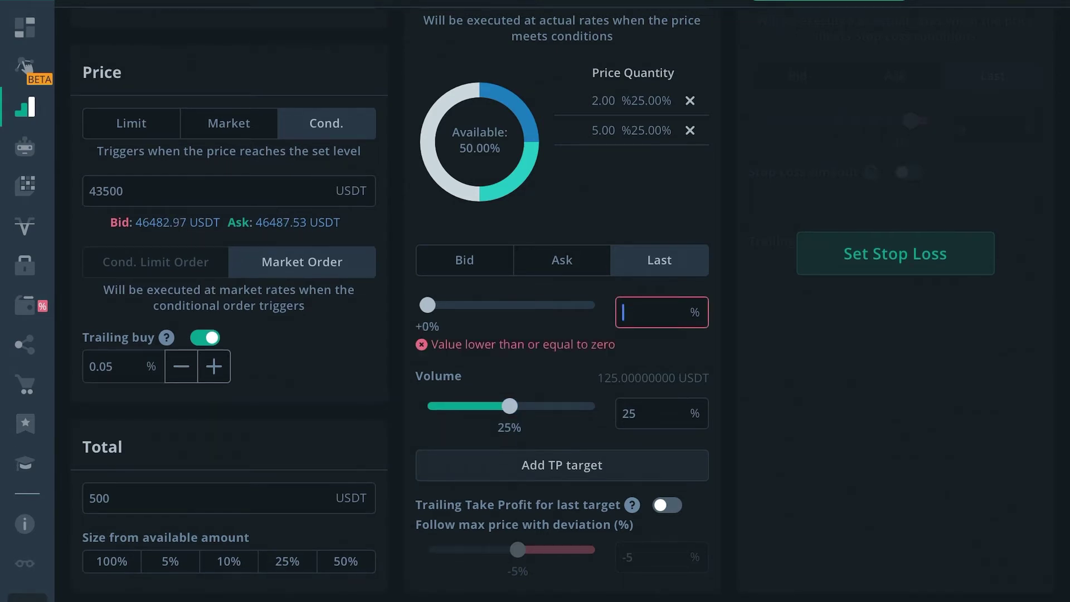
{"action": "type", "text": "10"}
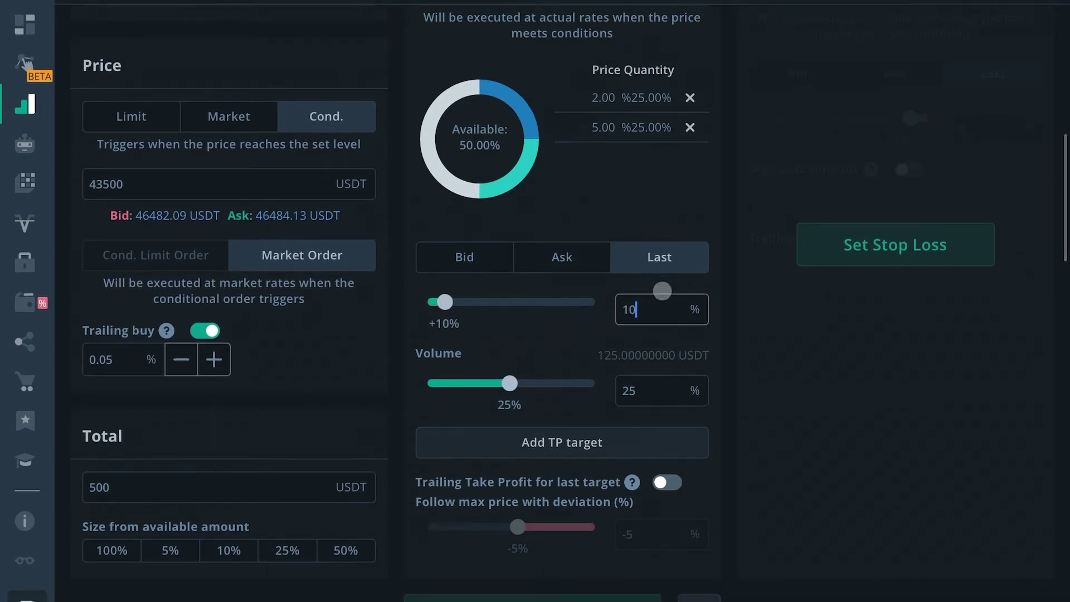
{"action": "scroll", "coordinate": [671, 268], "scroll_direction": "up", "scroll_amount": 10}
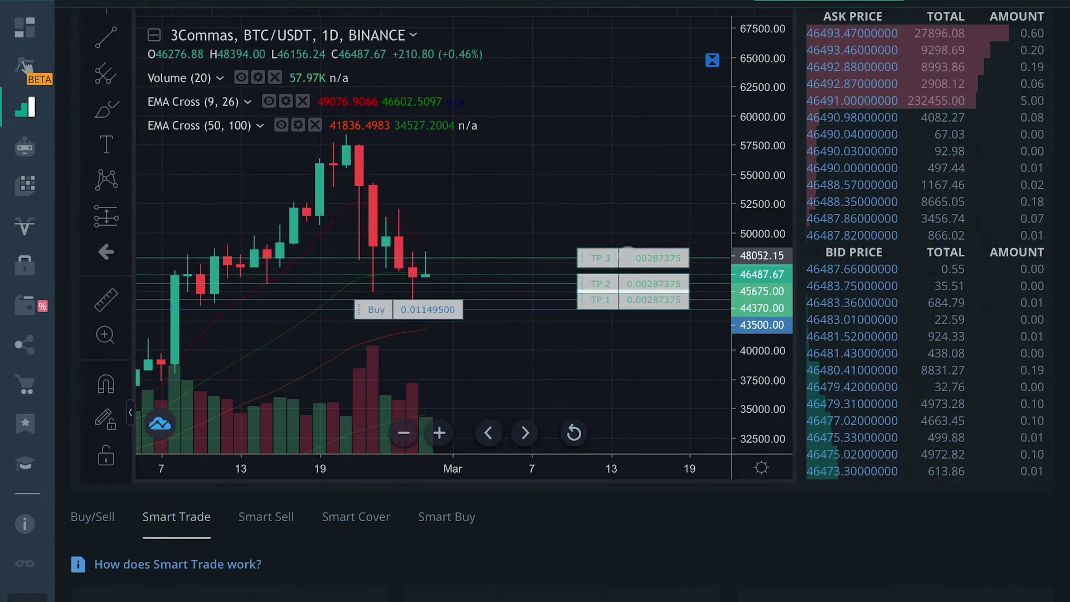
{"action": "scroll", "coordinate": [625, 258], "scroll_direction": "down", "scroll_amount": 7}
{"action": "scroll", "coordinate": [748, 424], "scroll_direction": "down", "scroll_amount": 9}
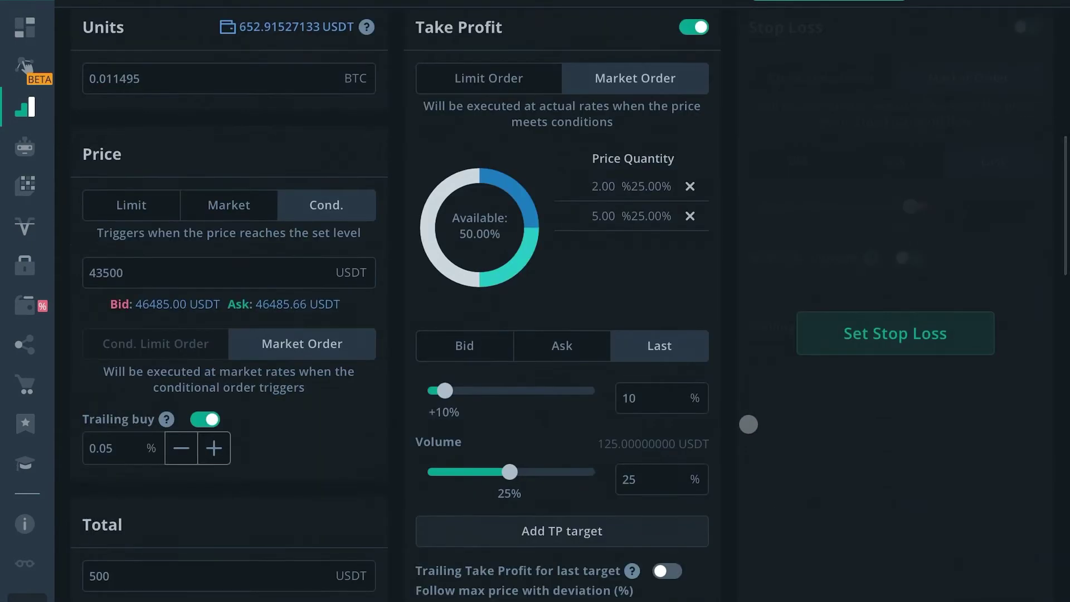
{"action": "scroll", "coordinate": [742, 418], "scroll_direction": "up", "scroll_amount": 3}
Step: Add the +10% take-profit (TP 3 at 47850) and set the next target to +20%
{"action": "left_click", "coordinate": [571, 344]}
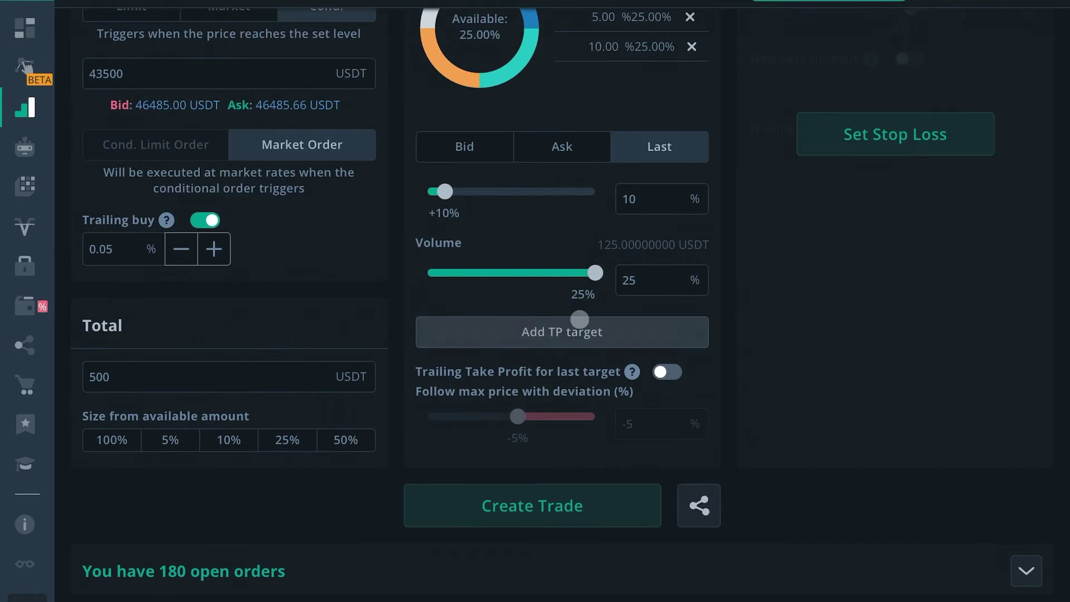
{"action": "key", "text": "BackSpace"}
{"action": "key", "text": "BackSpace"}
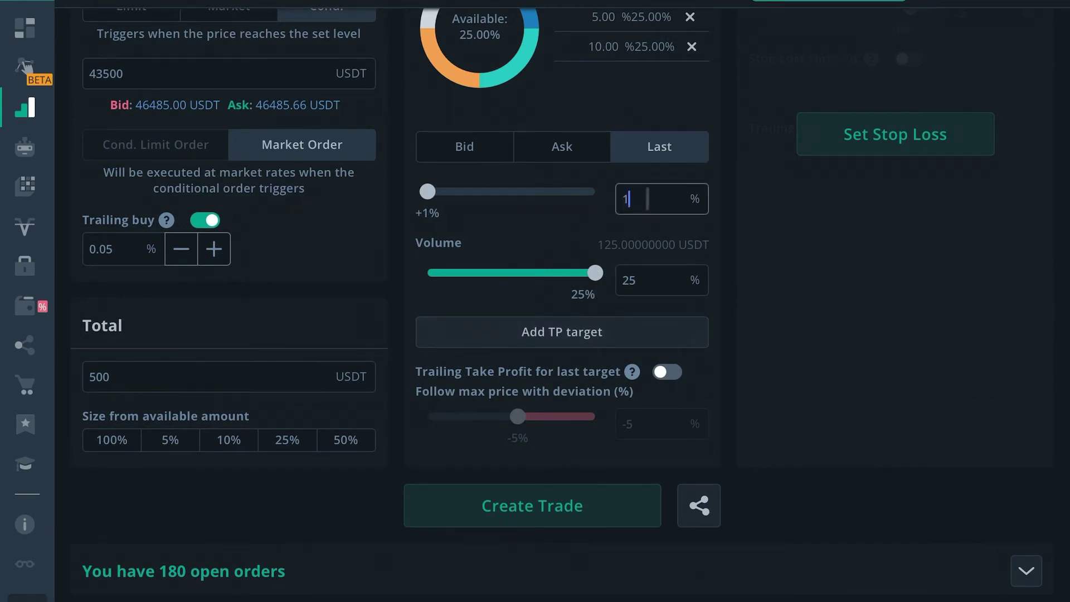
{"action": "type", "text": "20"}
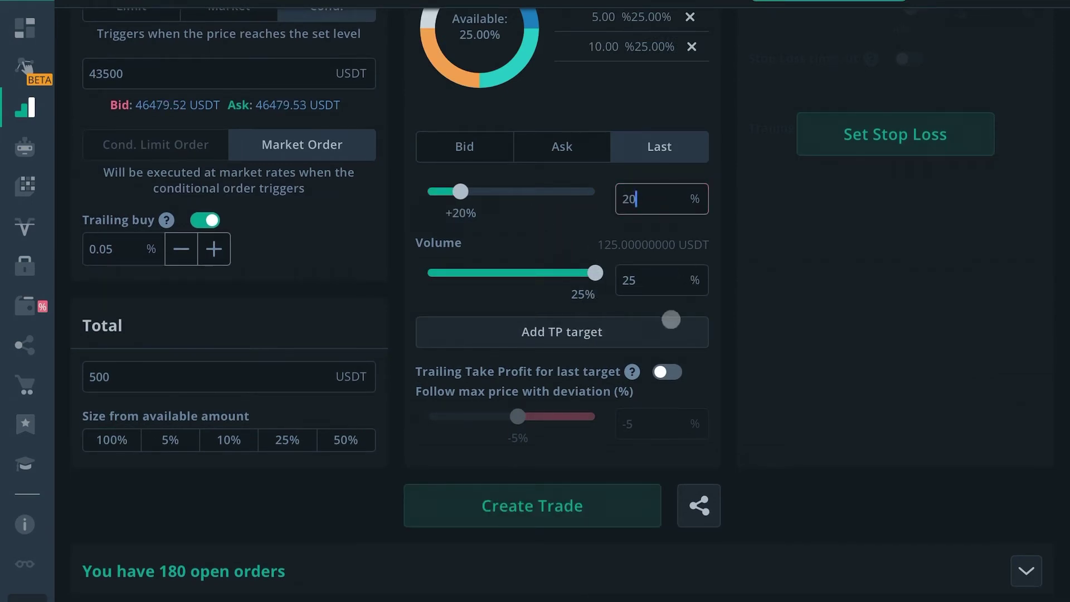
{"action": "scroll", "coordinate": [808, 249], "scroll_direction": "up", "scroll_amount": 10}
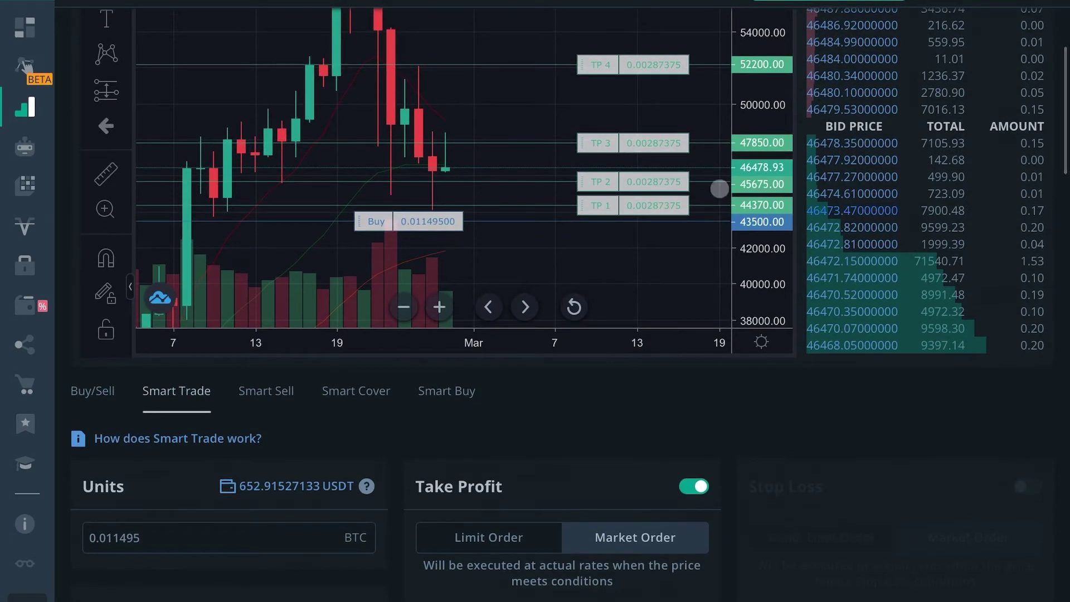
{"action": "scroll", "coordinate": [717, 186], "scroll_direction": "up", "scroll_amount": 2}
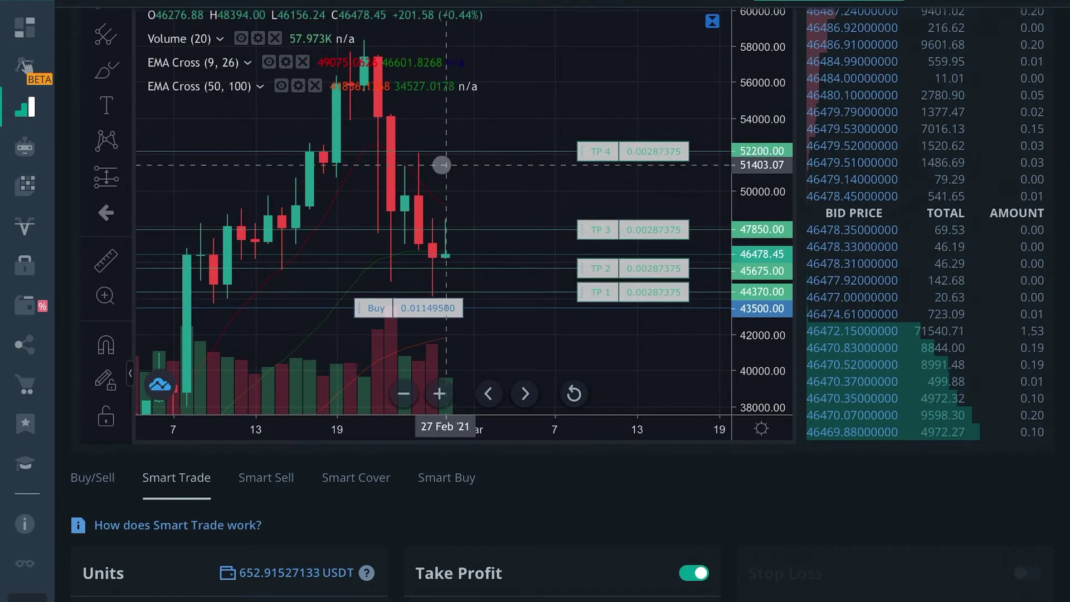
{"action": "scroll", "coordinate": [649, 162], "scroll_direction": "up", "scroll_amount": 2}
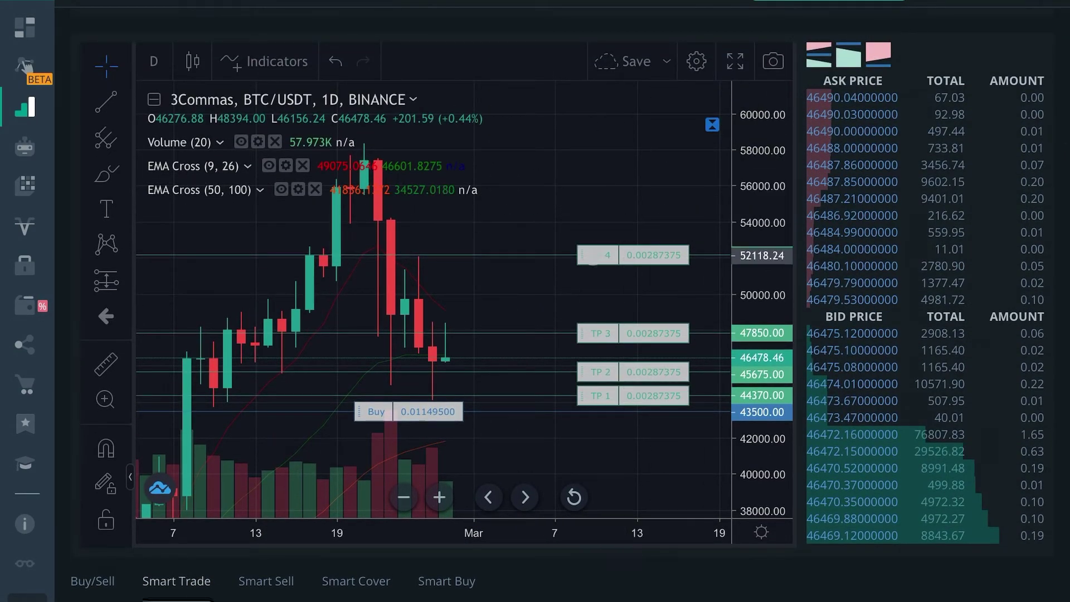
{"action": "scroll", "coordinate": [542, 305], "scroll_direction": "down", "scroll_amount": 14}
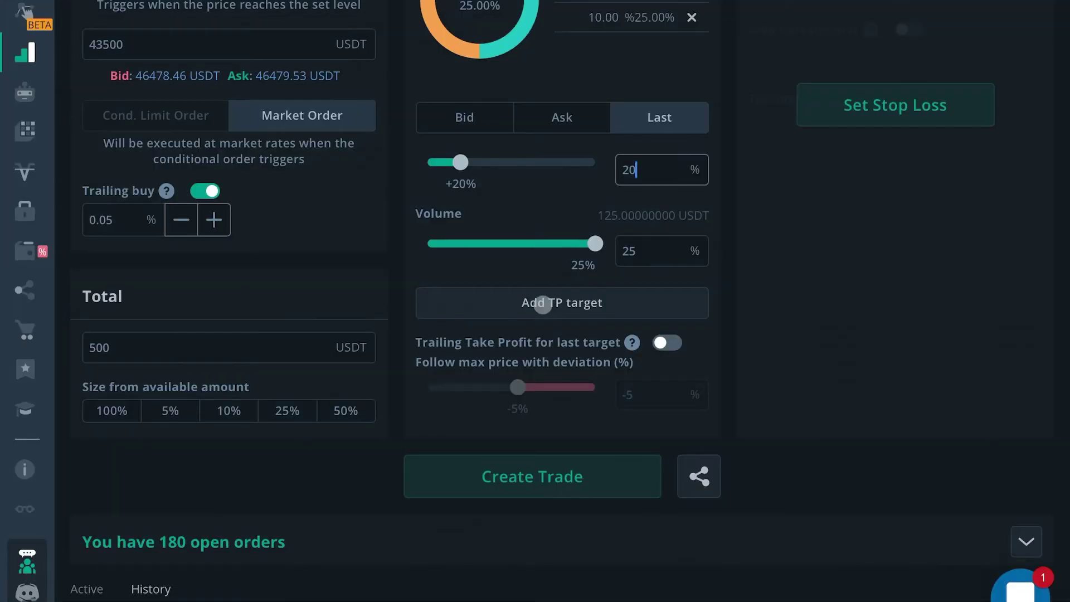
Step: Add the fourth +20% target and enable trailing take profit on it at -0.1% deviation
{"action": "left_click", "coordinate": [542, 305]}
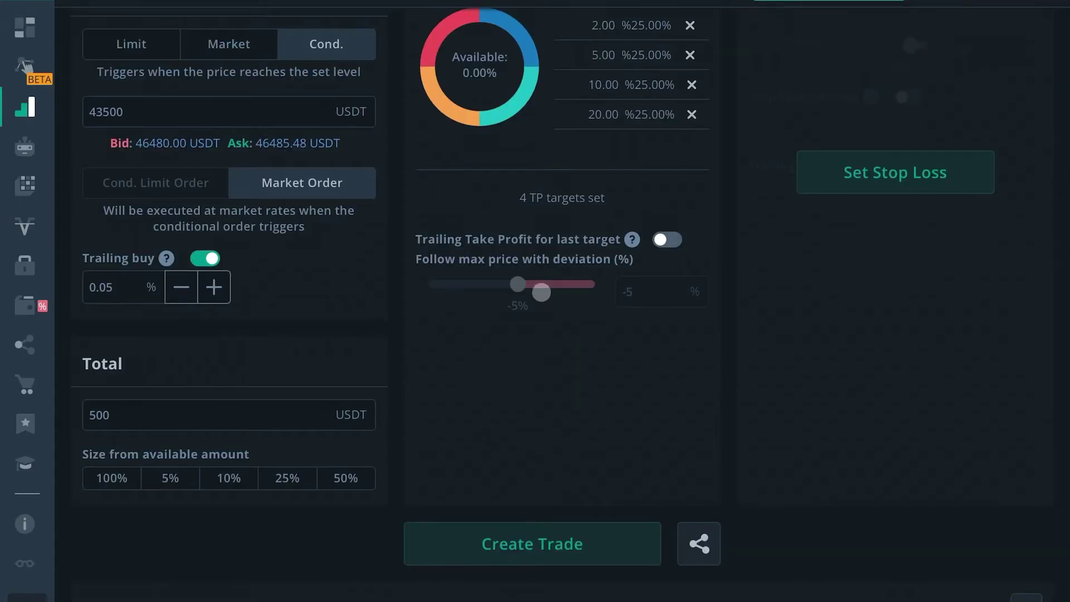
{"action": "scroll", "coordinate": [542, 289], "scroll_direction": "up", "scroll_amount": 1}
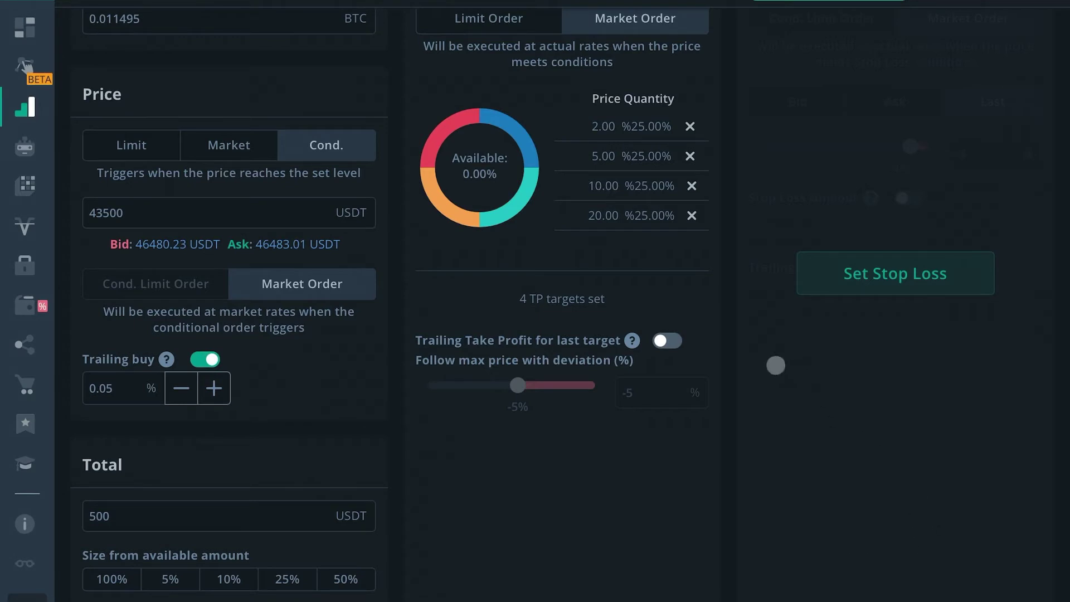
{"action": "left_click", "coordinate": [669, 342]}
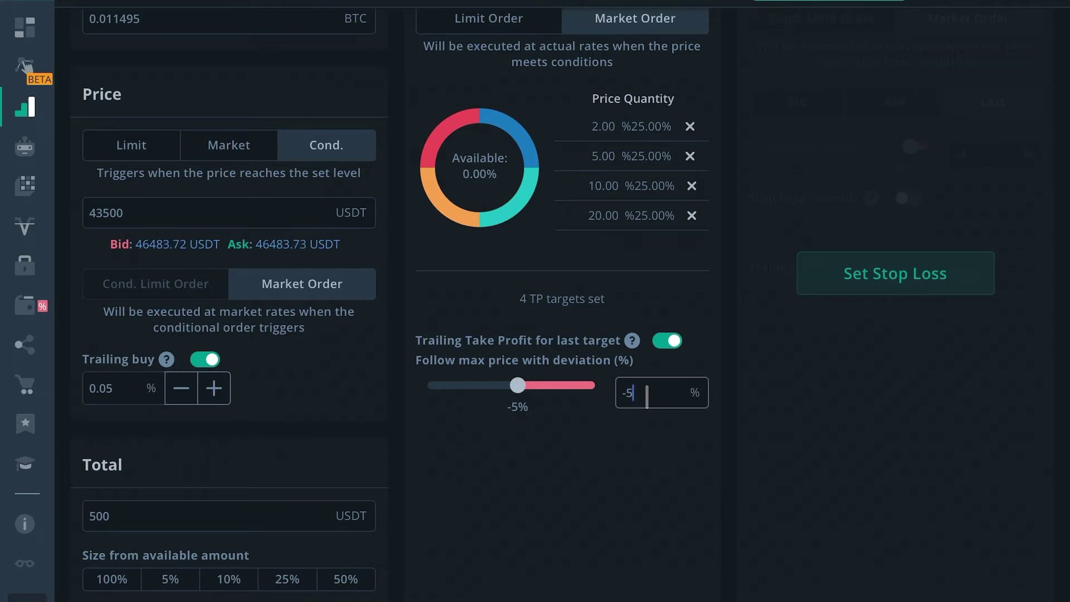
{"action": "key", "text": "BackSpace"}
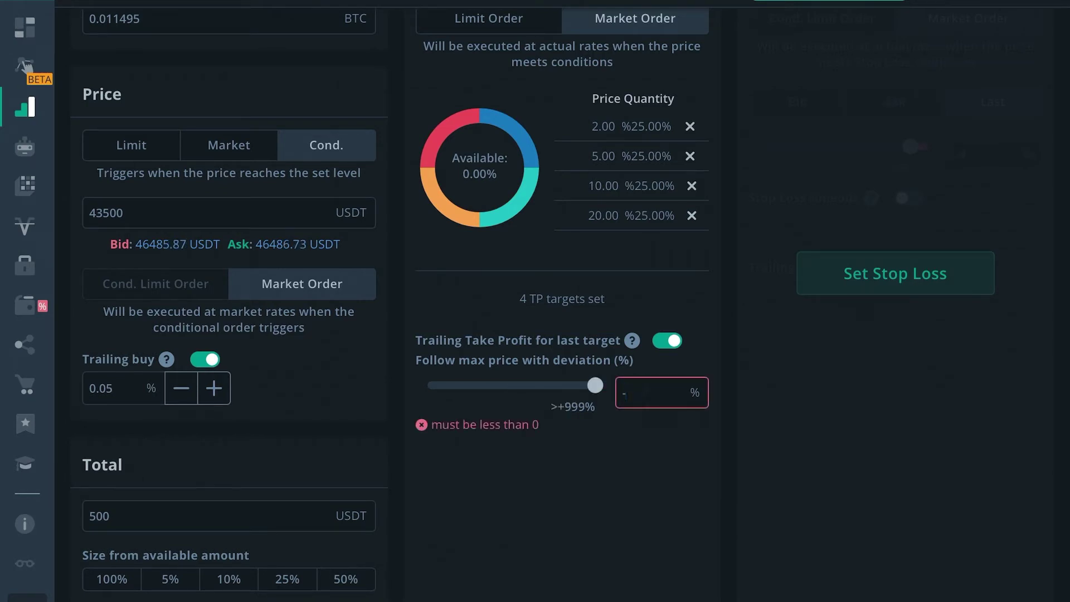
{"action": "type", "text": "0.1"}
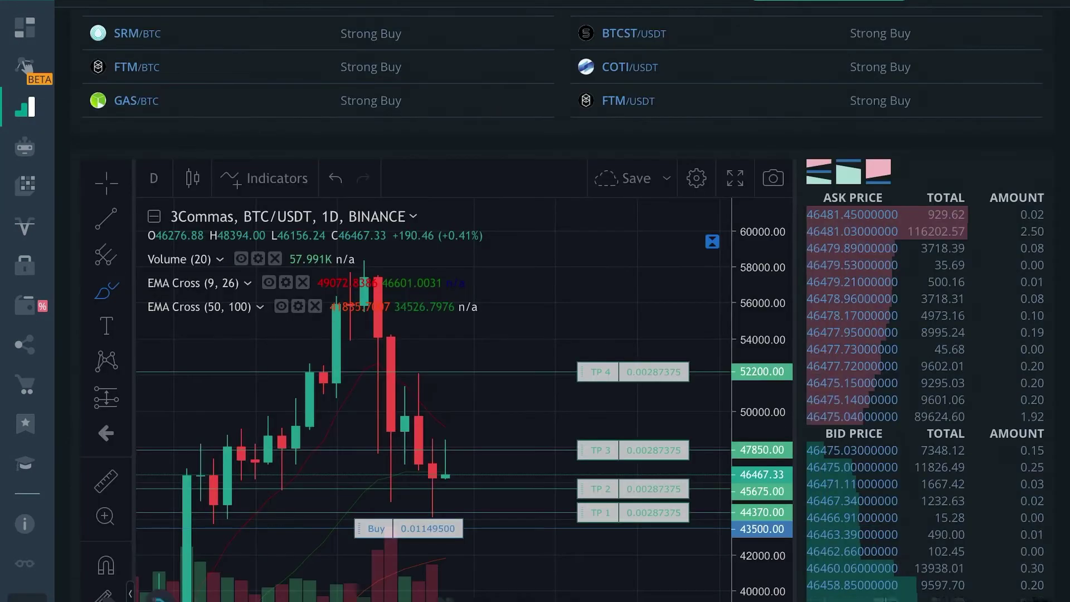
Step: Draw a green freehand price path on the chart rising toward 60000
{"action": "mouse_move", "coordinate": [458, 478]}
{"action": "left_mouse_down"}
{"action": "mouse_move", "coordinate": [518, 537]}
{"action": "mouse_move", "coordinate": [576, 371]}
{"action": "mouse_move", "coordinate": [611, 307]}
{"action": "left_mouse_up"}
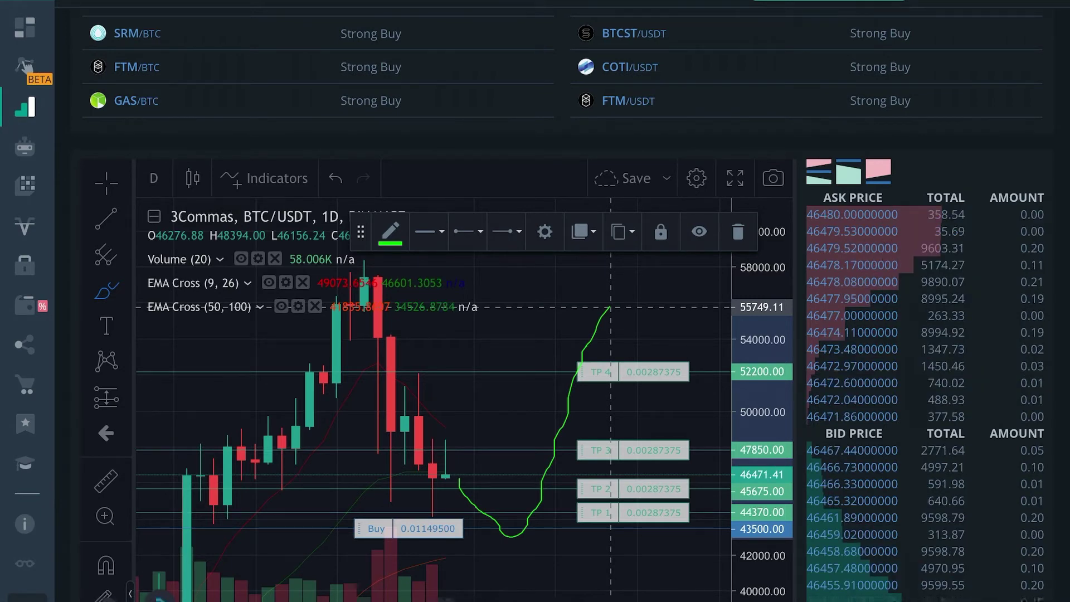
{"action": "mouse_move", "coordinate": [611, 307]}
{"action": "left_mouse_down"}
{"action": "mouse_move", "coordinate": [670, 235]}
{"action": "mouse_move", "coordinate": [678, 283]}
{"action": "left_mouse_up"}
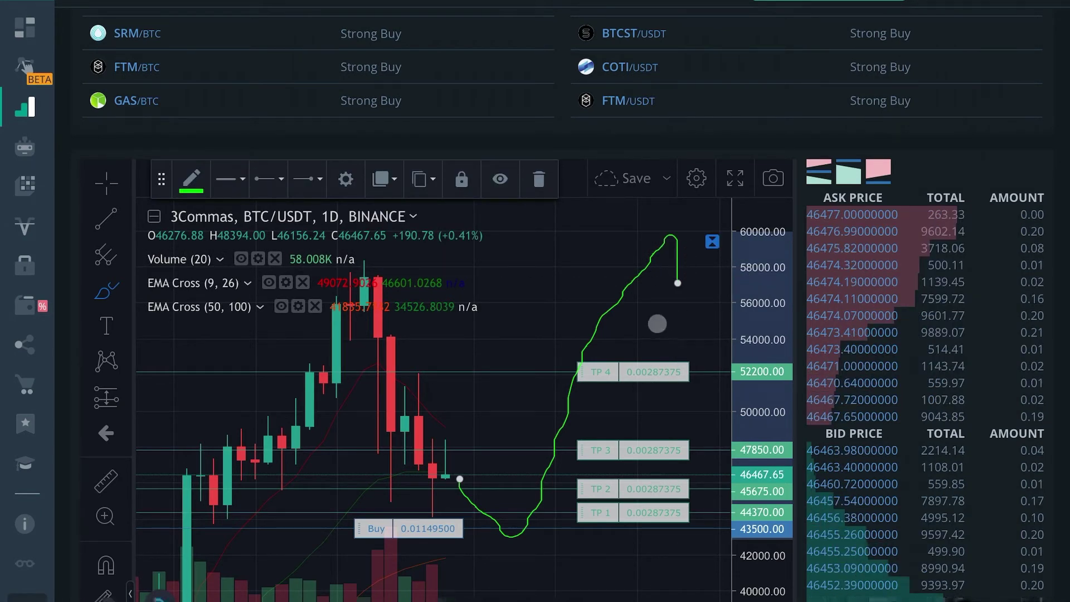
{"action": "scroll", "coordinate": [641, 329], "scroll_direction": "down", "scroll_amount": 15}
{"action": "scroll", "coordinate": [594, 423], "scroll_direction": "up", "scroll_amount": 14}
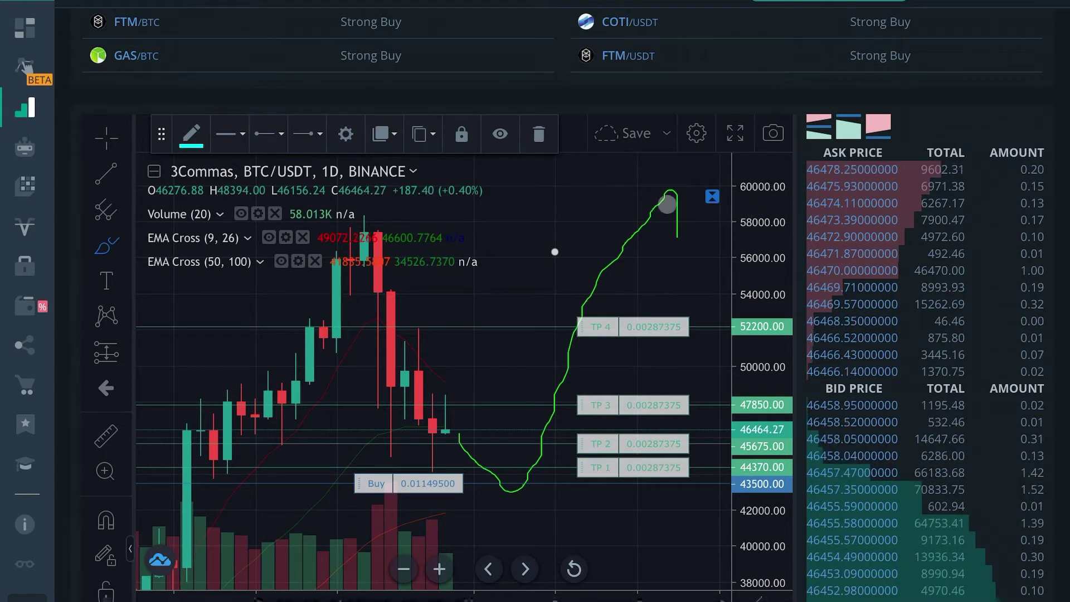
Step: Add a horizontal line at the curve's peak and measure the rise from 43591 to 48157
{"action": "key", "text": "alt+j"}
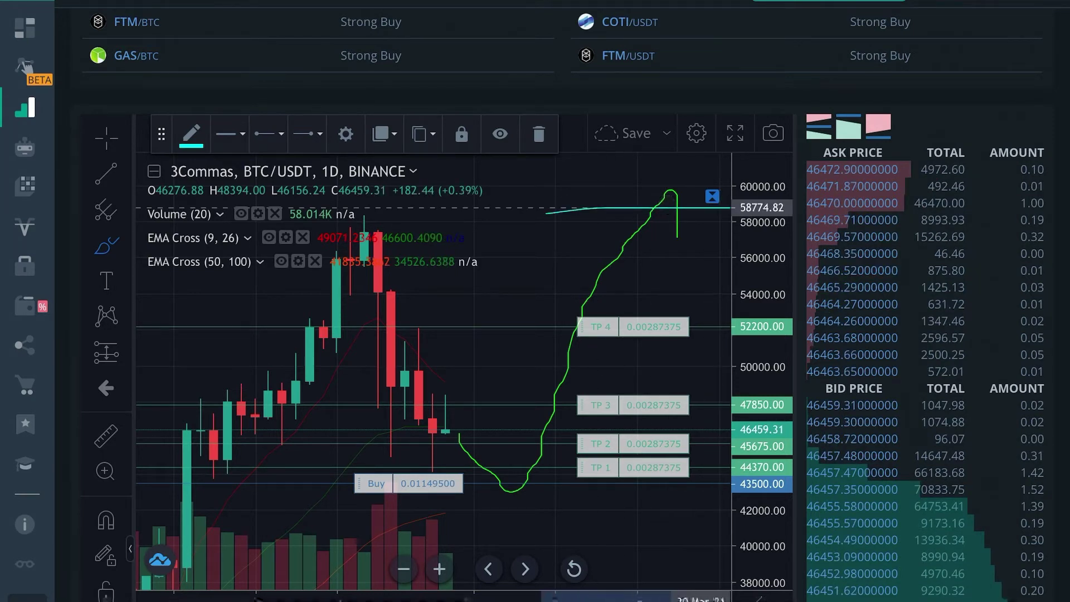
{"action": "scroll", "coordinate": [518, 311], "scroll_direction": "down", "scroll_amount": 15}
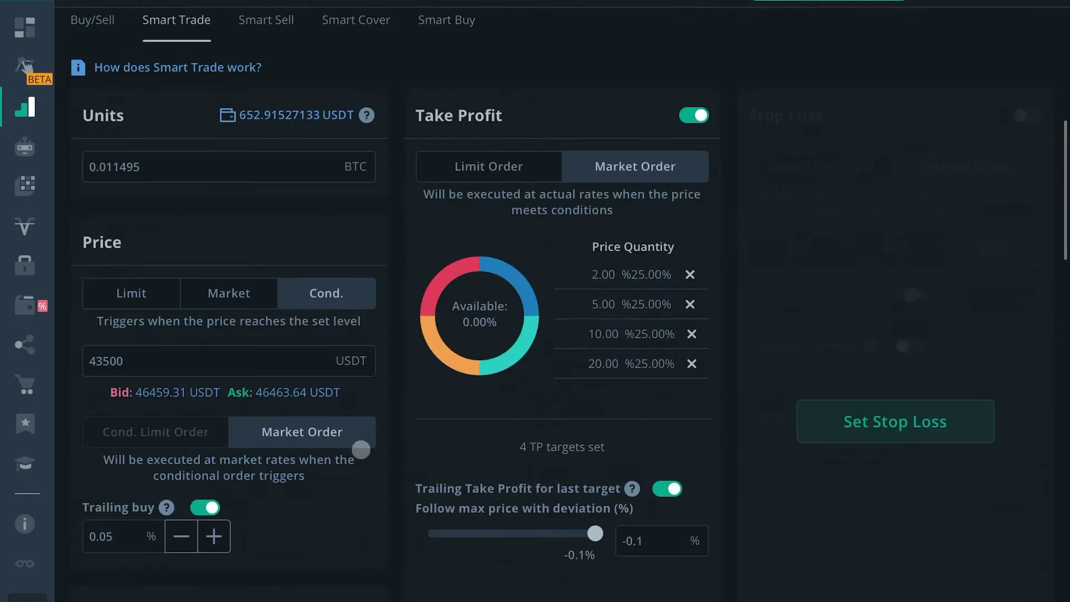
{"action": "scroll", "coordinate": [326, 462], "scroll_direction": "down", "scroll_amount": 4}
{"action": "scroll", "coordinate": [547, 156], "scroll_direction": "up", "scroll_amount": 6}
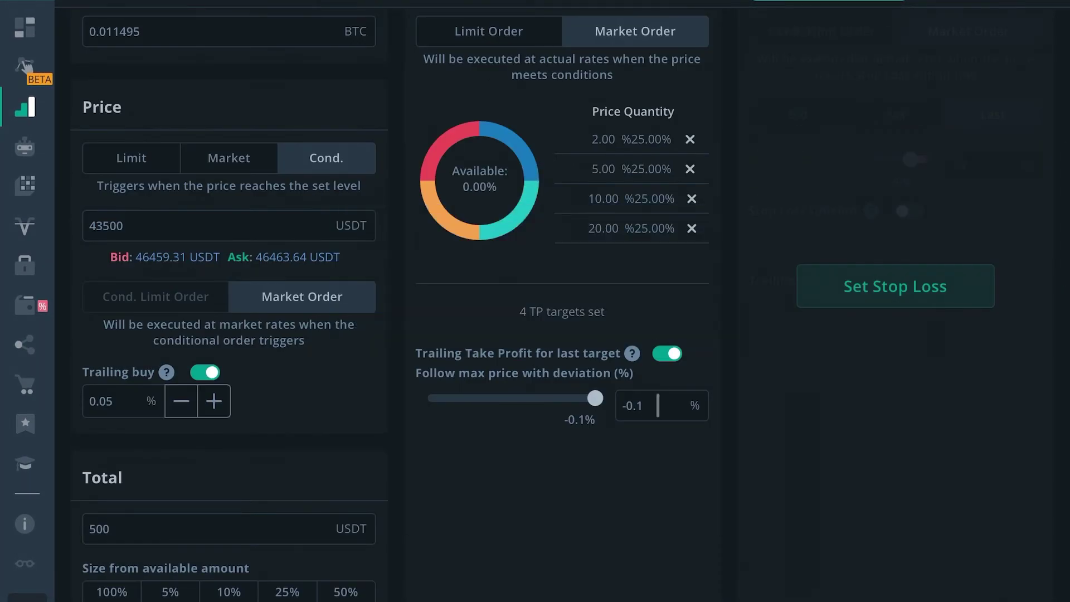
{"action": "scroll", "coordinate": [861, 301], "scroll_direction": "up", "scroll_amount": 10}
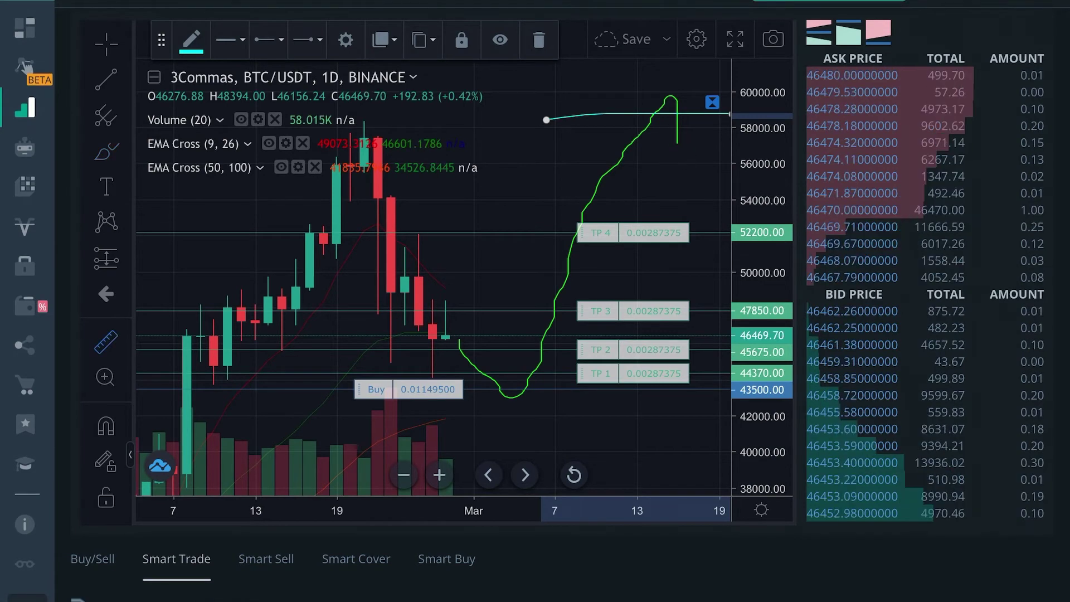
{"action": "left_click", "coordinate": [106, 341]}
{"action": "left_click", "coordinate": [554, 387]}
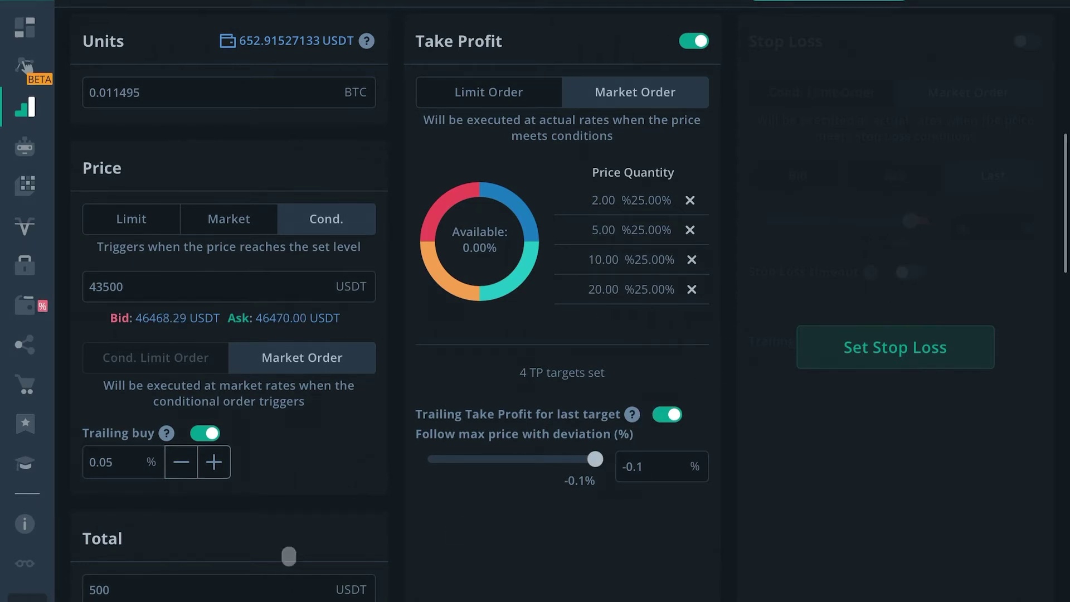
Step: Enable a -4% market-order stop loss at 41760, trying the Cond. Limit Order and Bid options
{"action": "scroll", "coordinate": [289, 520], "scroll_direction": "down", "scroll_amount": 3}
{"action": "scroll", "coordinate": [641, 253], "scroll_direction": "up", "scroll_amount": 2}
{"action": "scroll", "coordinate": [641, 253], "scroll_direction": "up", "scroll_amount": 1}
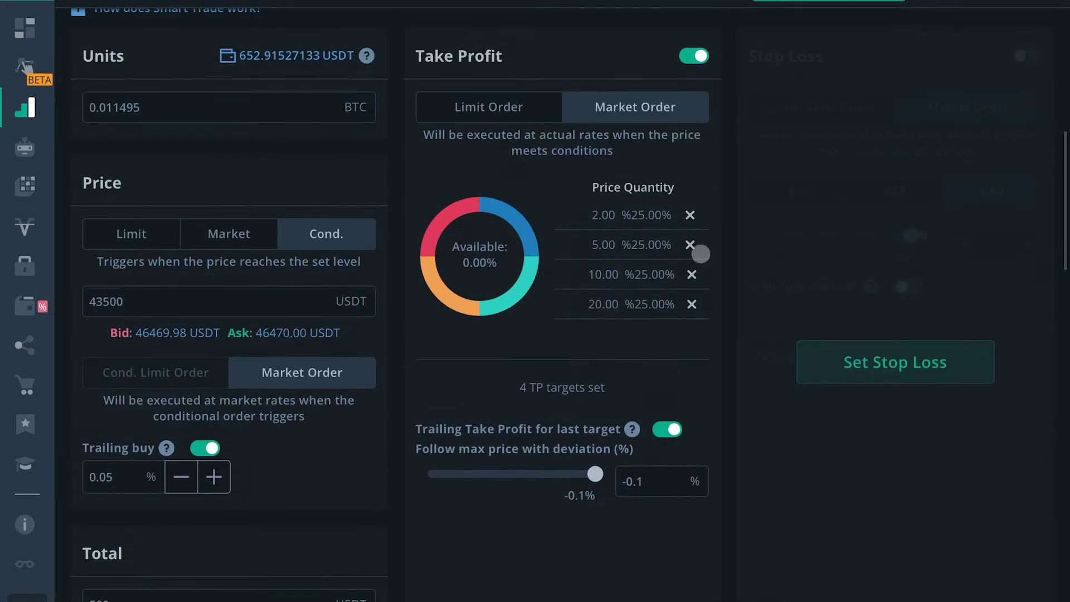
{"action": "left_click", "coordinate": [803, 351]}
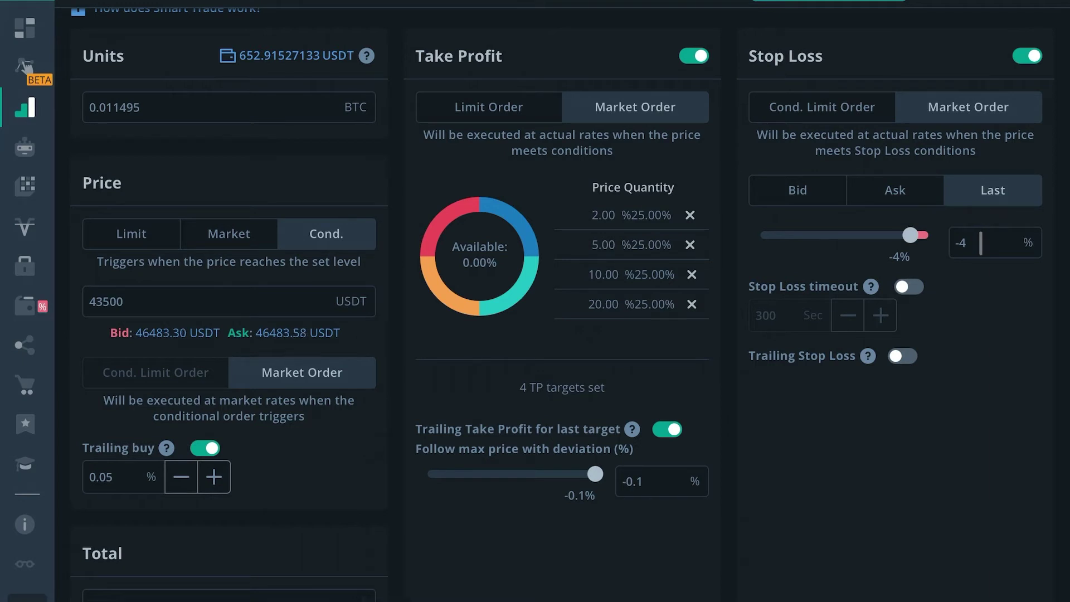
{"action": "scroll", "coordinate": [981, 243], "scroll_direction": "up", "scroll_amount": 2}
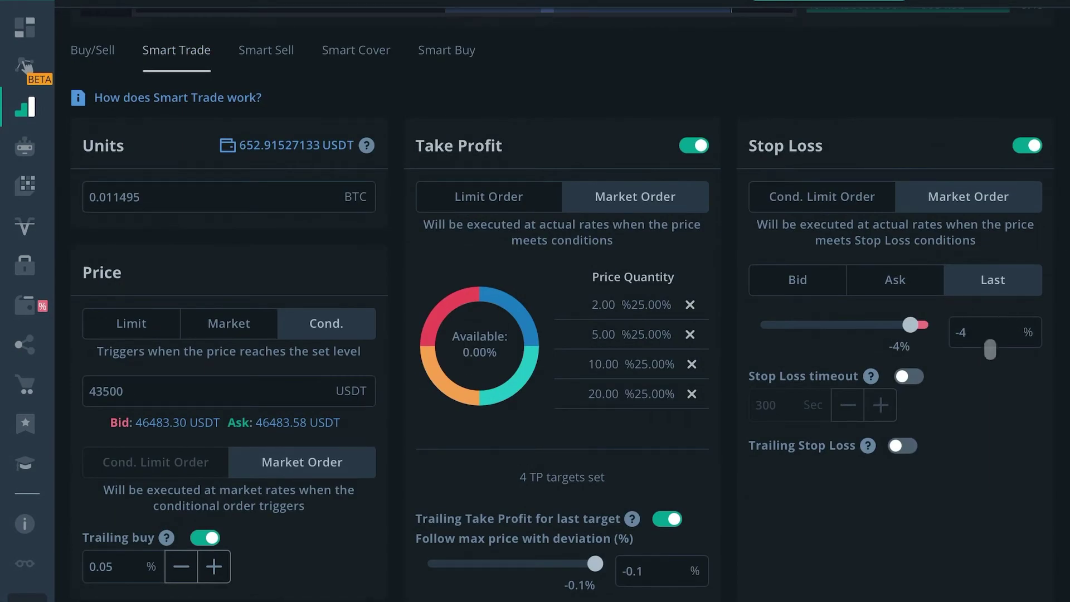
{"action": "scroll", "coordinate": [899, 270], "scroll_direction": "down", "scroll_amount": 1}
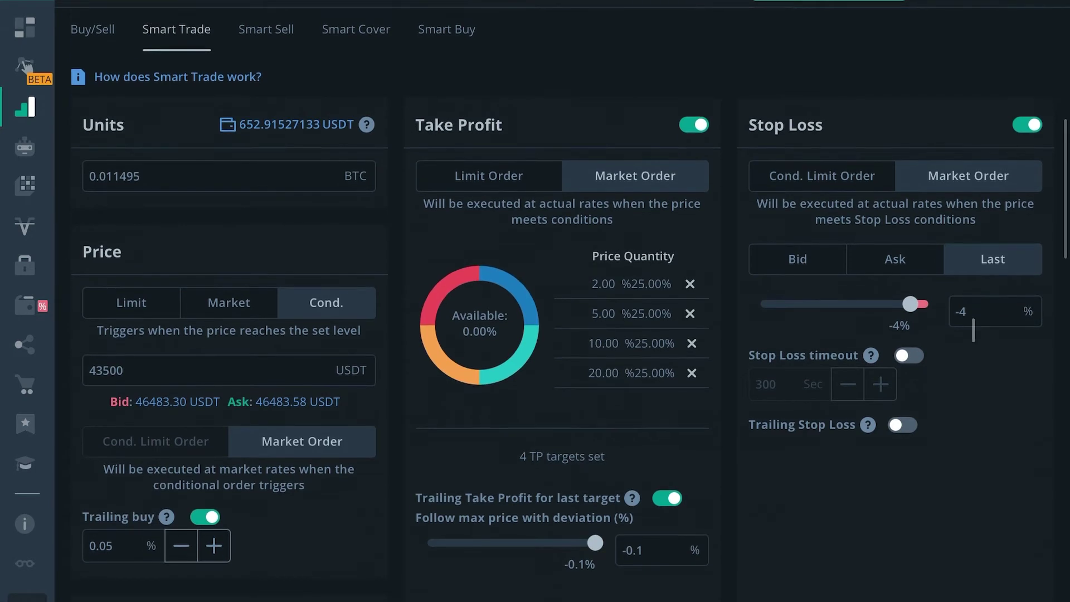
{"action": "left_click", "coordinate": [806, 176]}
{"action": "left_click", "coordinate": [796, 260]}
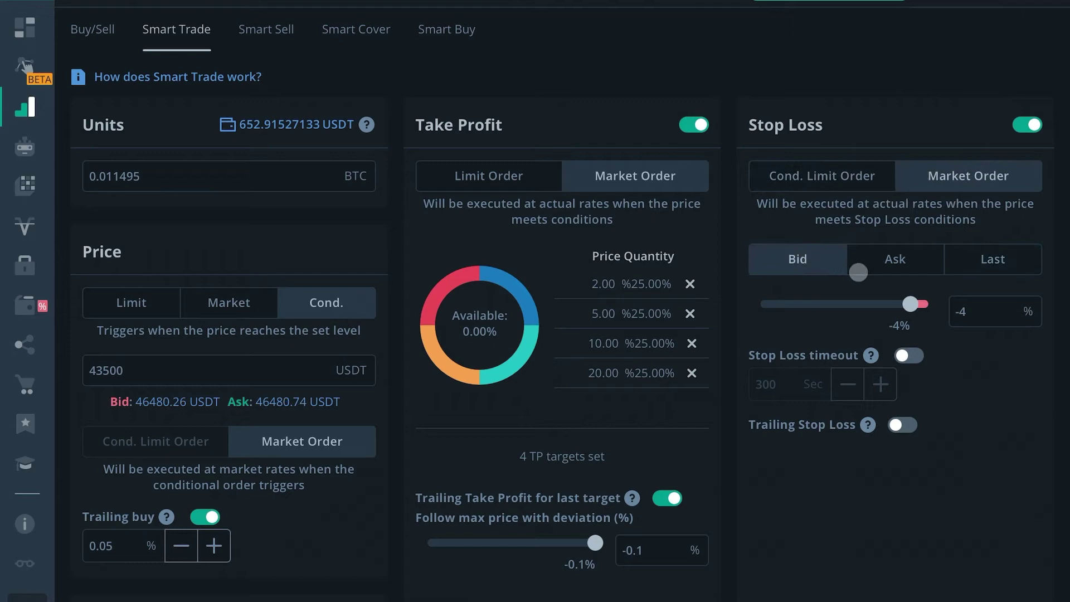
{"action": "scroll", "coordinate": [869, 268], "scroll_direction": "up", "scroll_amount": 8}
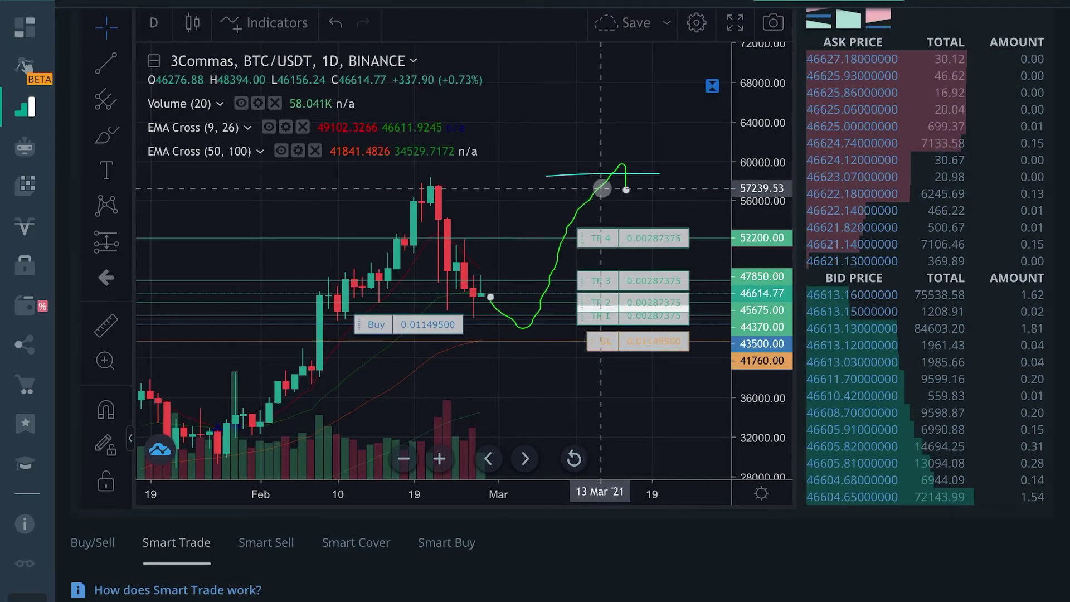
Step: Select the green drawn curve on the chart and delete it
{"action": "left_click_drag", "start_coordinate": [601, 189], "coordinate": [602, 175]}
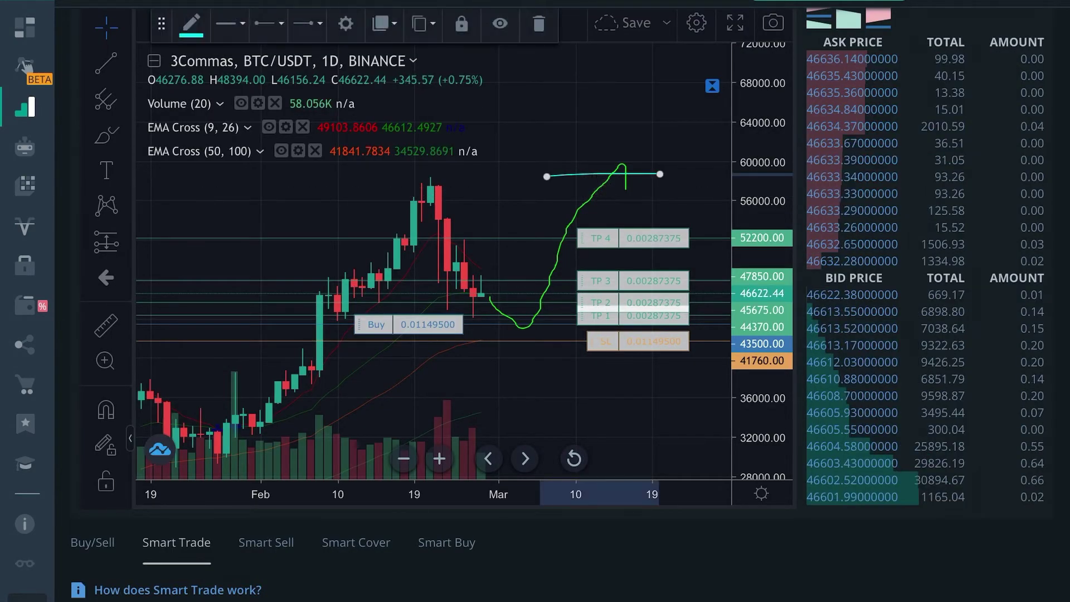
{"action": "key", "text": "Delete"}
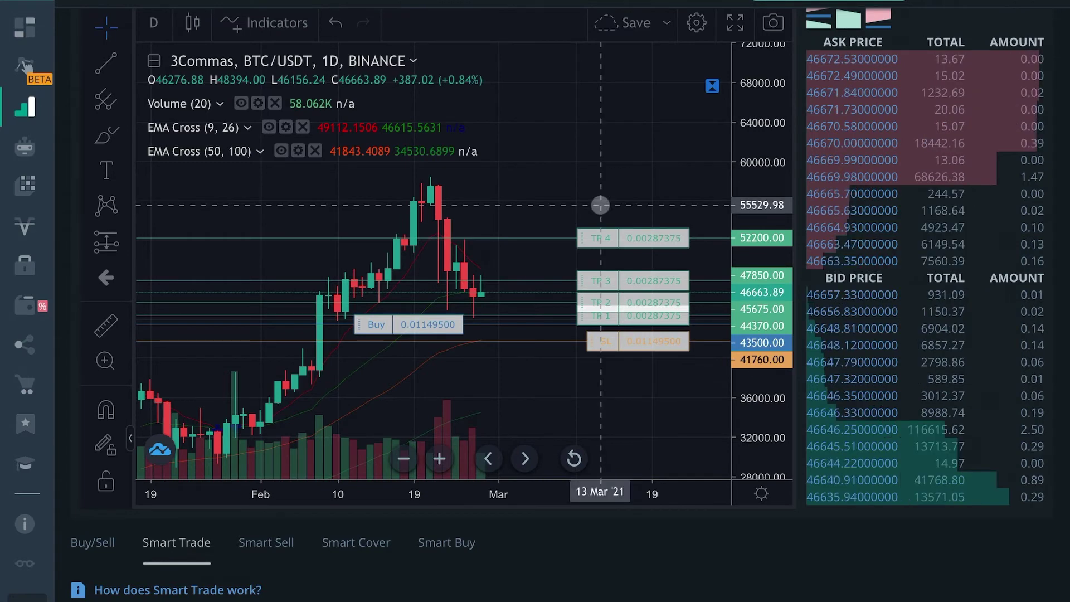
{"action": "scroll", "coordinate": [488, 340], "scroll_direction": "down", "scroll_amount": 1}
{"action": "scroll", "coordinate": [478, 299], "scroll_direction": "up", "scroll_amount": 3}
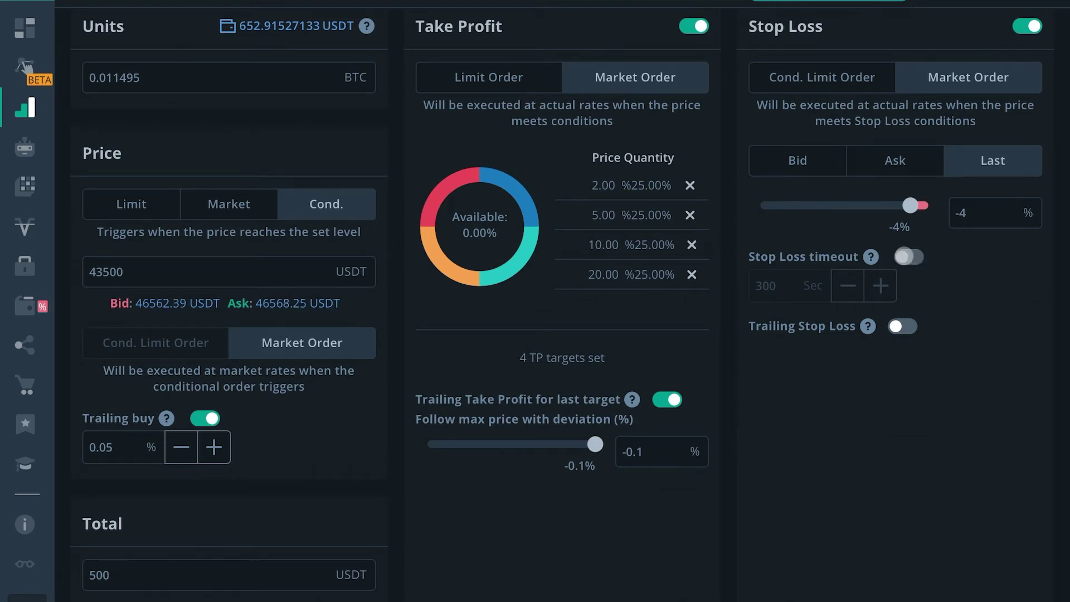
Step: Turn on the stop-loss timeout and set it to 100 seconds
{"action": "left_click", "coordinate": [908, 256]}
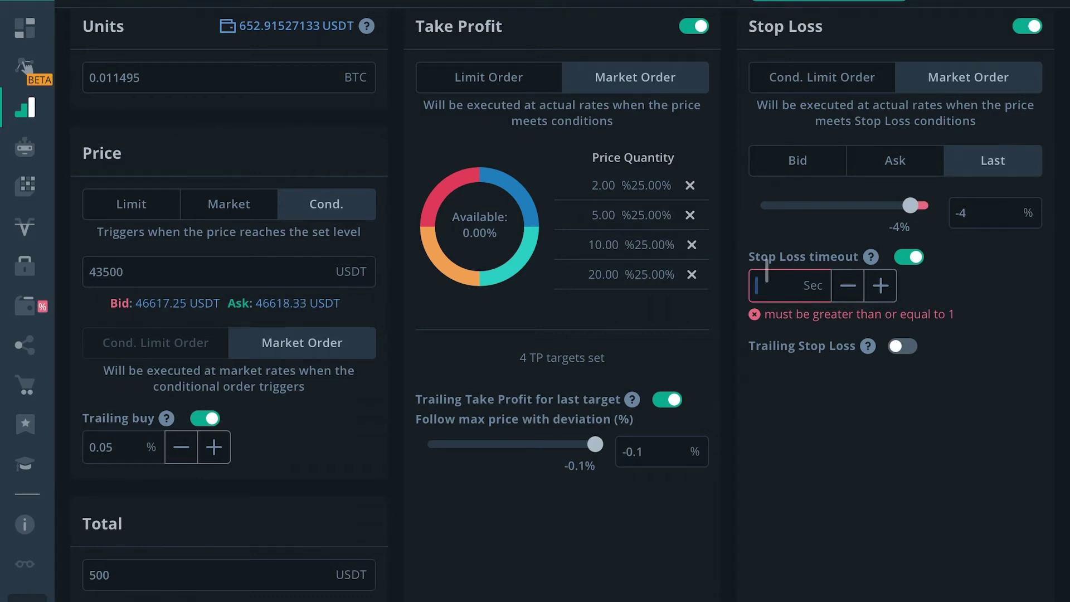
{"action": "type", "text": "10"}
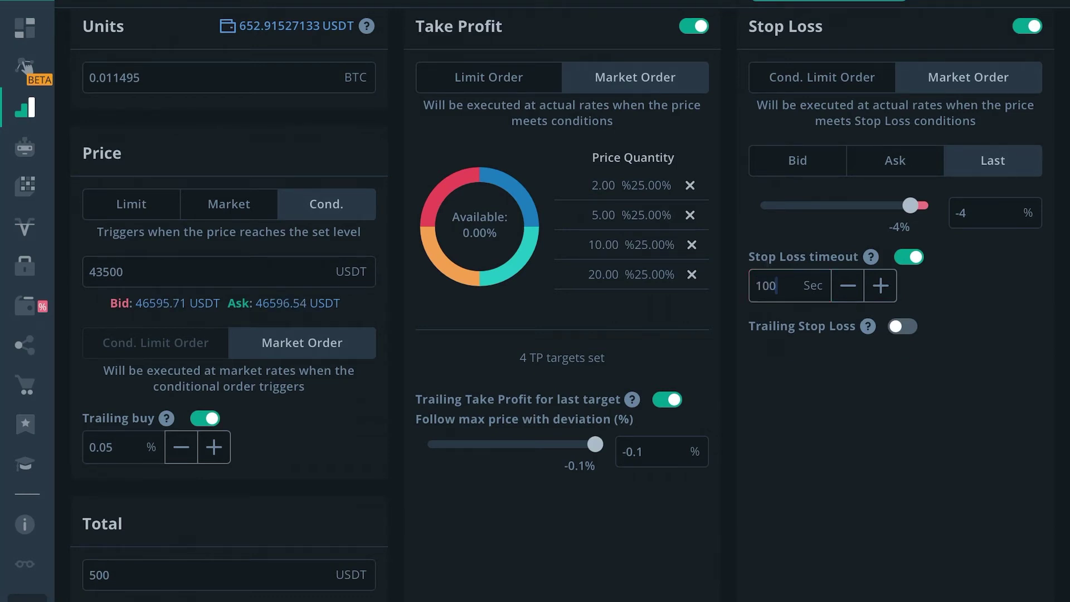
{"action": "type", "text": "0"}
{"action": "scroll", "coordinate": [892, 334], "scroll_direction": "up", "scroll_amount": 2}
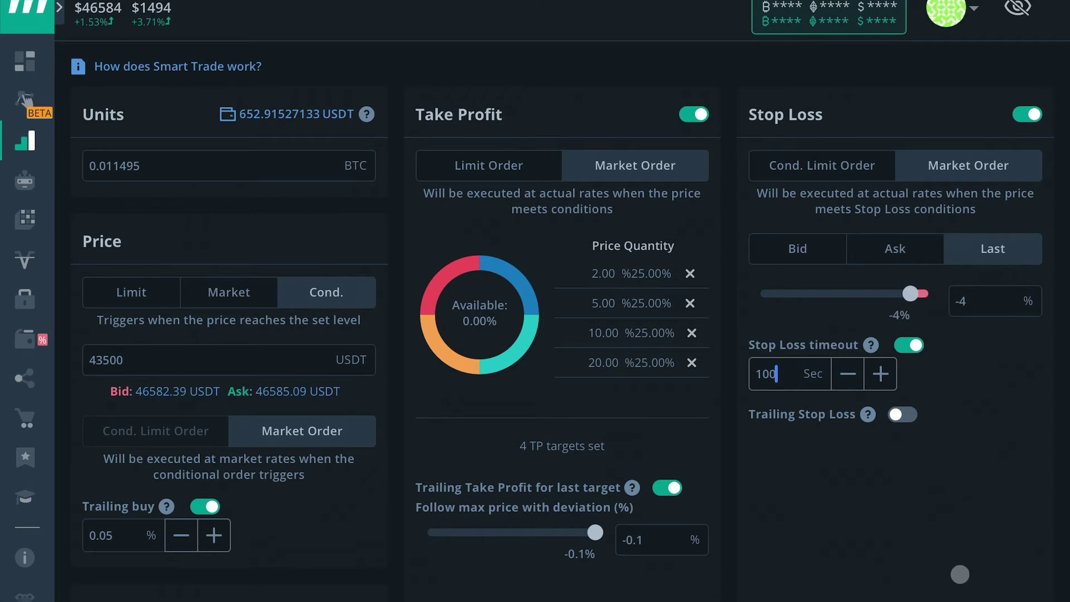
{"action": "scroll", "coordinate": [948, 479], "scroll_direction": "up", "scroll_amount": 5}
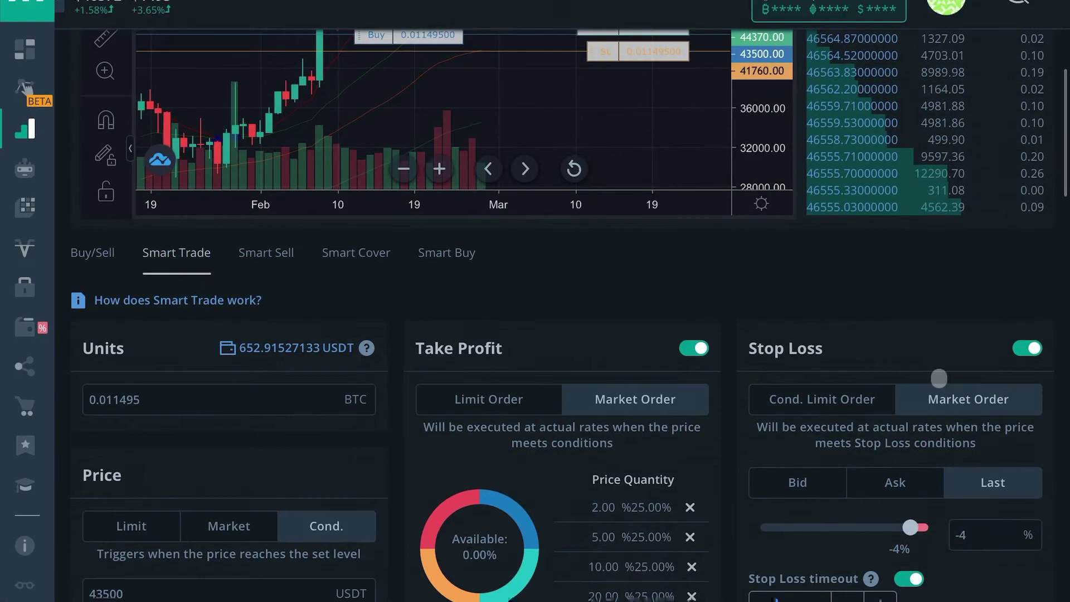
{"action": "scroll", "coordinate": [939, 378], "scroll_direction": "up", "scroll_amount": 3}
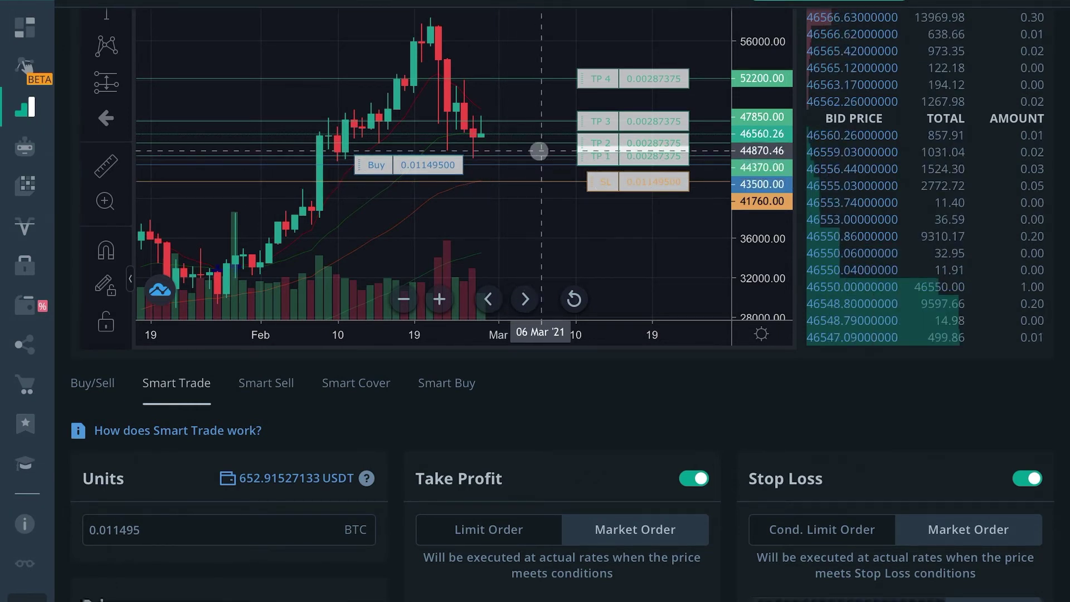
{"action": "scroll", "coordinate": [563, 301], "scroll_direction": "down", "scroll_amount": 9}
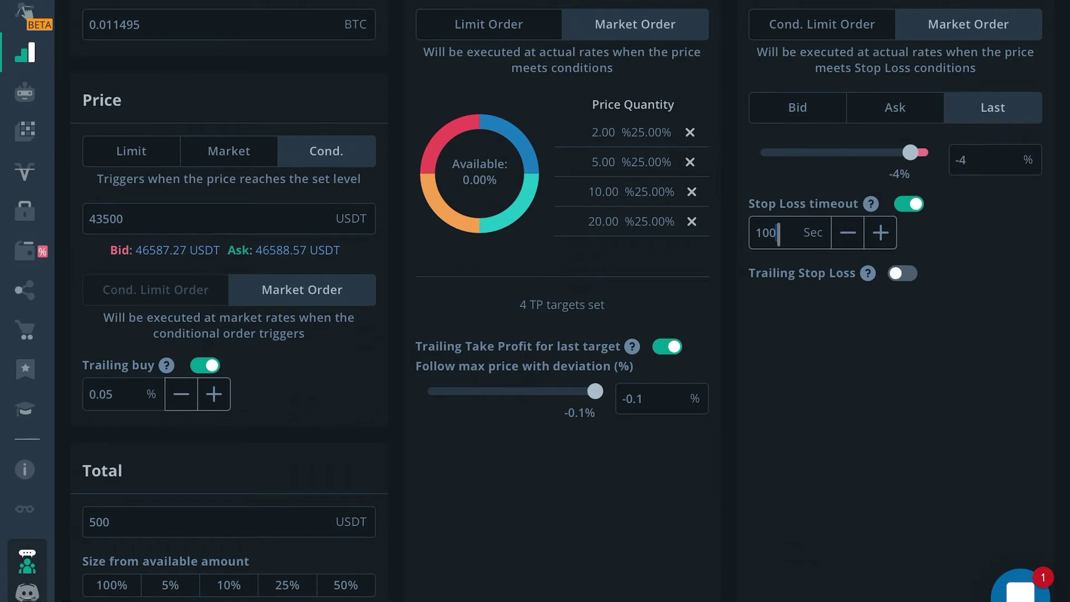
Step: Switch on the Trailing Stop Loss toggle, keeping the SL line at 41760
{"action": "scroll", "coordinate": [970, 212], "scroll_direction": "down", "scroll_amount": 4}
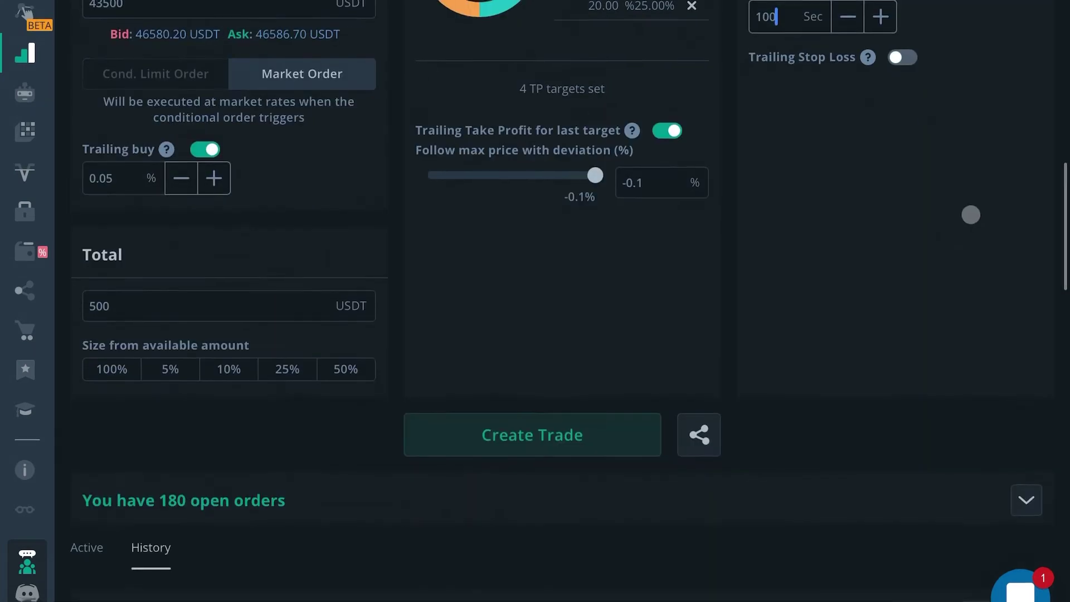
{"action": "scroll", "coordinate": [971, 211], "scroll_direction": "up", "scroll_amount": 8}
{"action": "scroll", "coordinate": [971, 211], "scroll_direction": "up", "scroll_amount": 3}
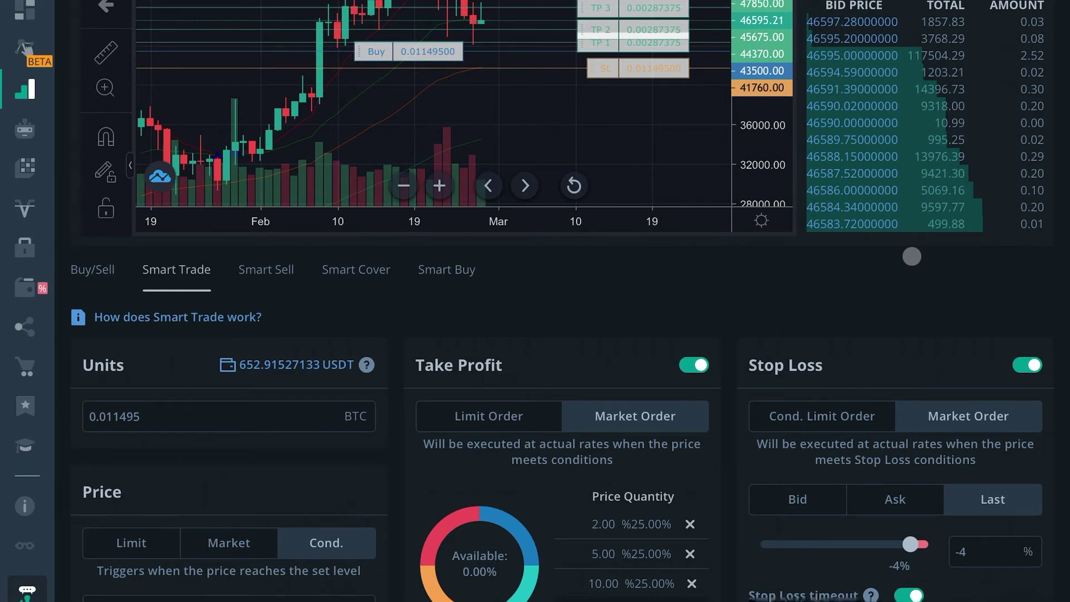
{"action": "scroll", "coordinate": [912, 256], "scroll_direction": "down", "scroll_amount": 5}
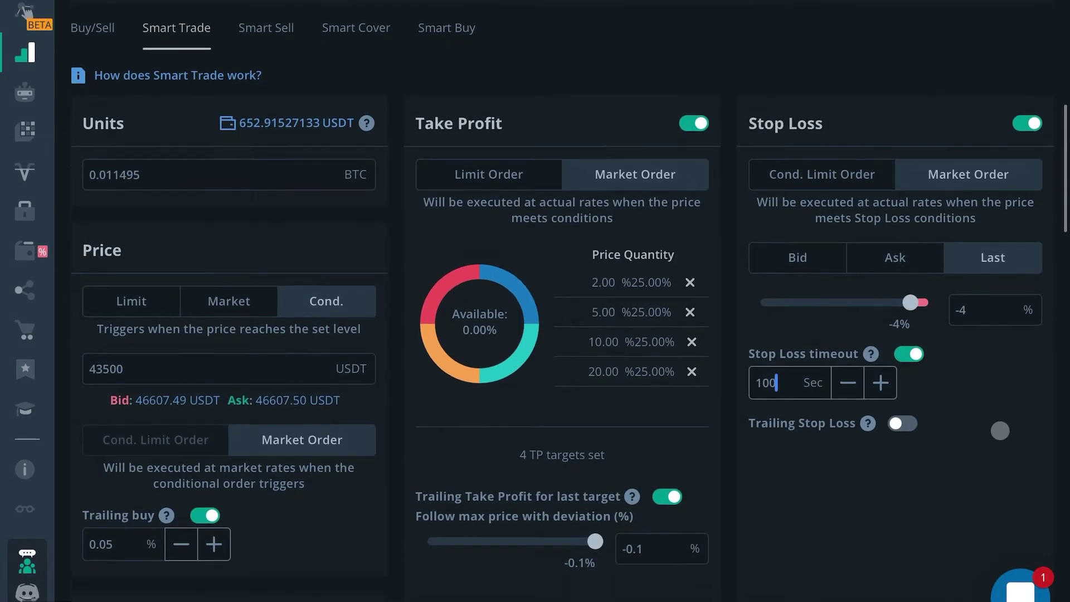
{"action": "scroll", "coordinate": [1001, 430], "scroll_direction": "down", "scroll_amount": 3}
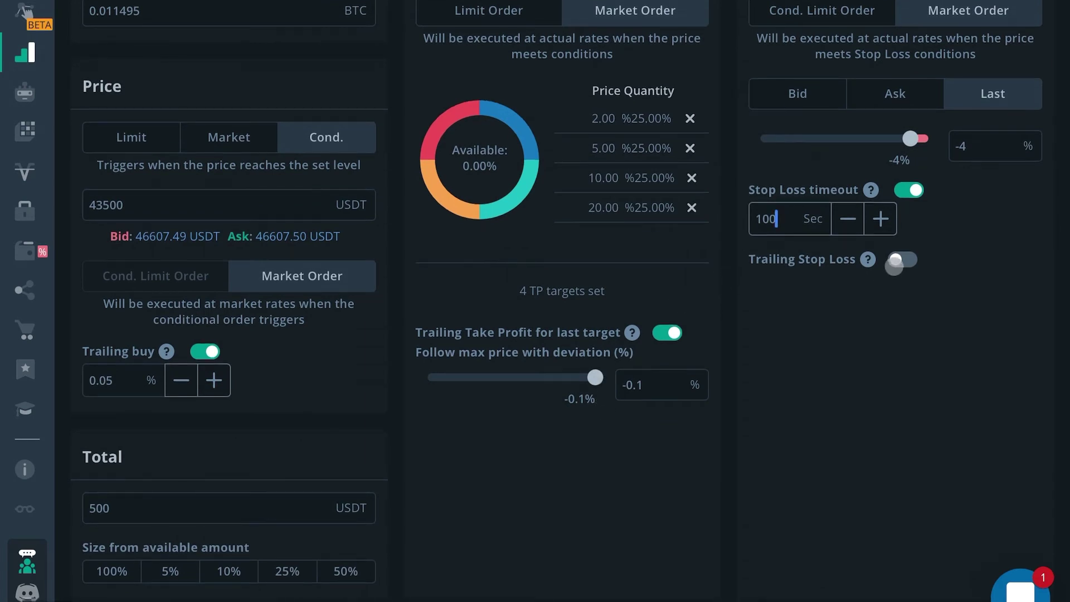
{"action": "left_click", "coordinate": [894, 266]}
{"action": "mouse_move", "coordinate": [831, 260]}
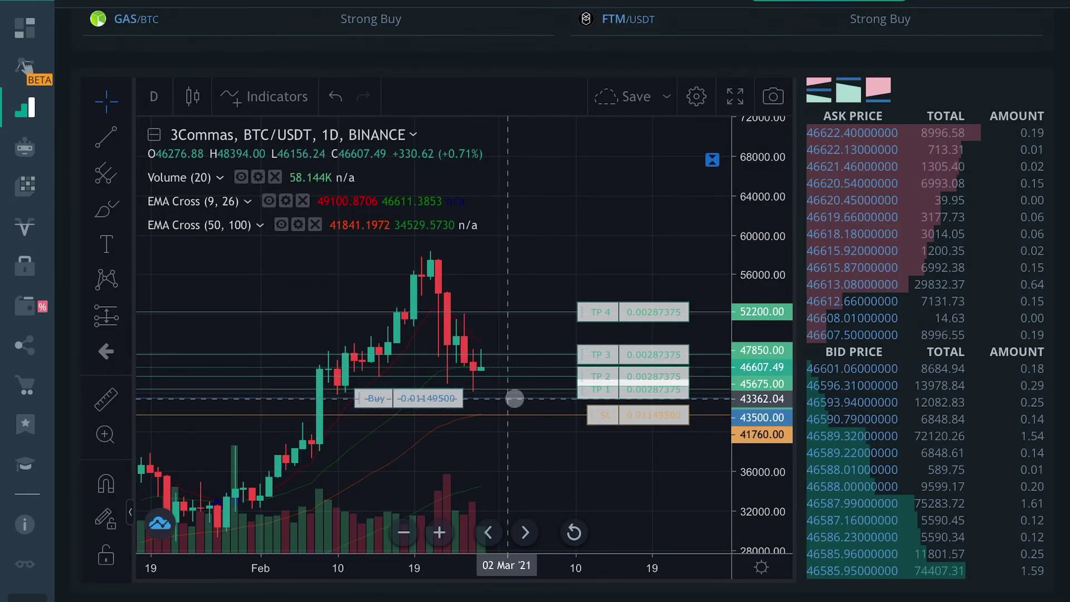
Step: Sketch a cyan price path dipping to the buy level and a yellow line marking the peak near TP 3
{"action": "scroll", "coordinate": [514, 399], "scroll_direction": "down", "scroll_amount": 3}
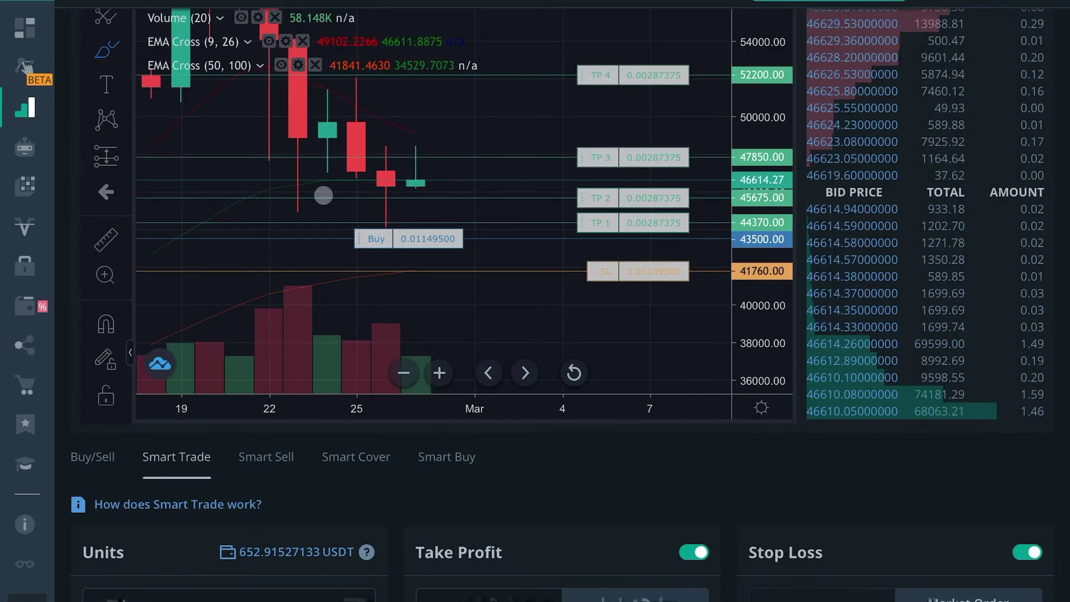
{"action": "mouse_move", "coordinate": [418, 189]}
{"action": "left_mouse_down"}
{"action": "mouse_move", "coordinate": [475, 254]}
{"action": "mouse_move", "coordinate": [503, 226]}
{"action": "mouse_move", "coordinate": [504, 196]}
{"action": "mouse_move", "coordinate": [521, 191]}
{"action": "mouse_move", "coordinate": [533, 161]}
{"action": "left_mouse_up"}
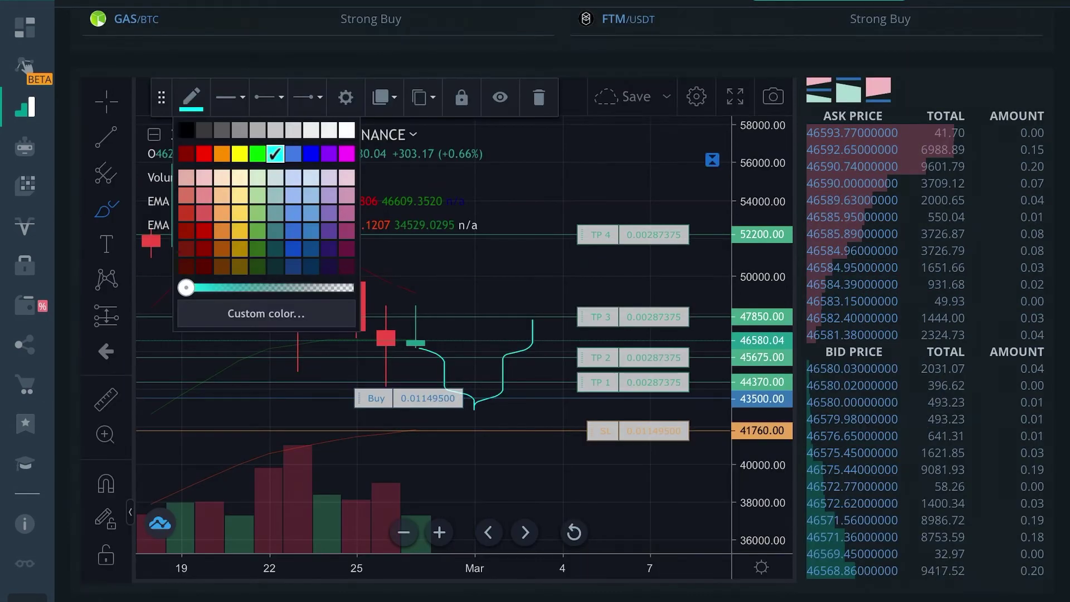
{"action": "left_click", "coordinate": [239, 154]}
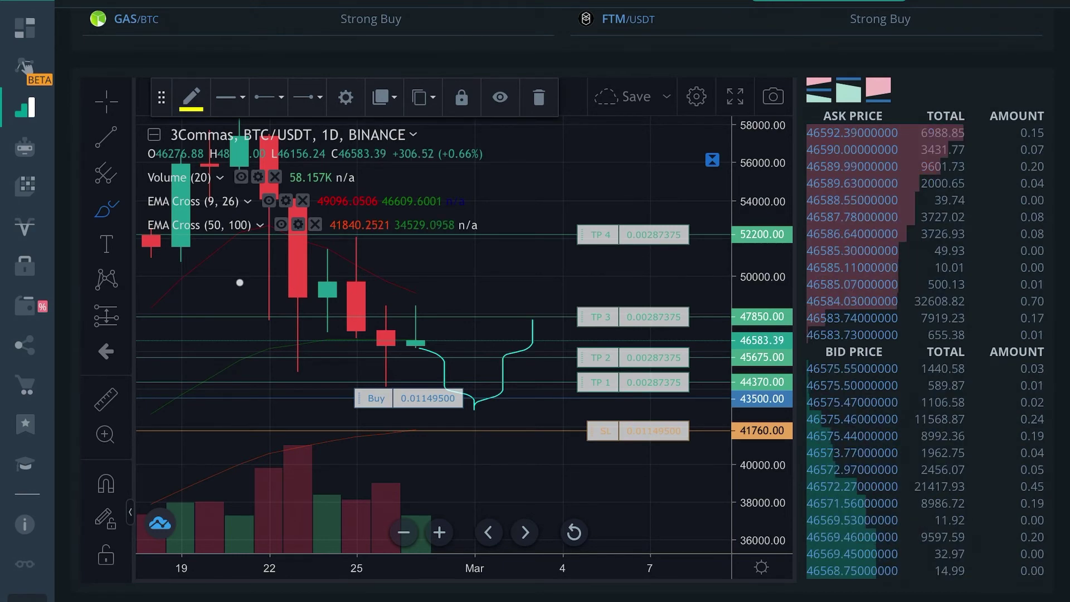
{"action": "left_click_drag", "start_coordinate": [555, 318], "coordinate": [504, 320]}
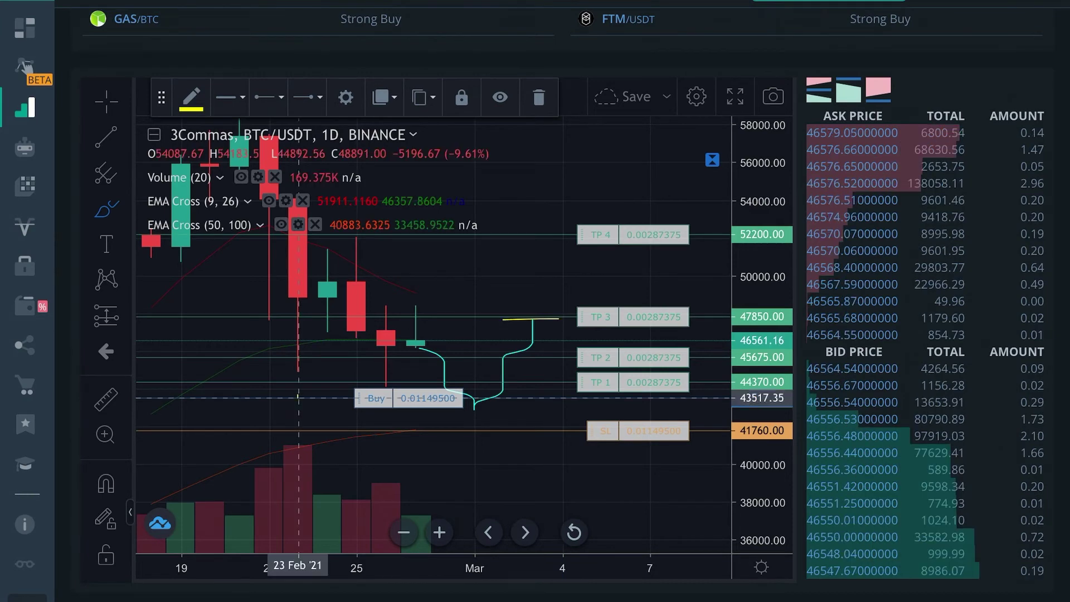
Step: Add a yellow handwritten note left of the buy level and a yellow line beneath the cyan path
{"action": "mouse_move", "coordinate": [298, 398]}
{"action": "left_mouse_down"}
{"action": "mouse_move", "coordinate": [299, 427]}
{"action": "mouse_move", "coordinate": [328, 402]}
{"action": "left_mouse_up"}
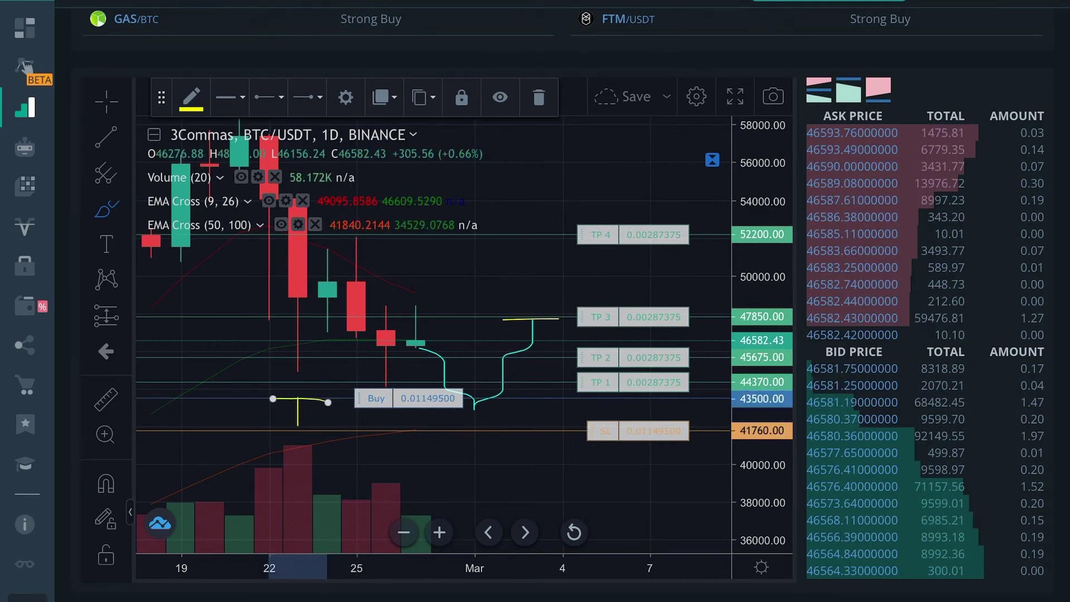
{"action": "left_click_drag", "start_coordinate": [272, 426], "coordinate": [328, 431]}
{"action": "left_click_drag", "start_coordinate": [213, 400], "coordinate": [239, 438]}
{"action": "left_click_drag", "start_coordinate": [269, 393], "coordinate": [269, 416]}
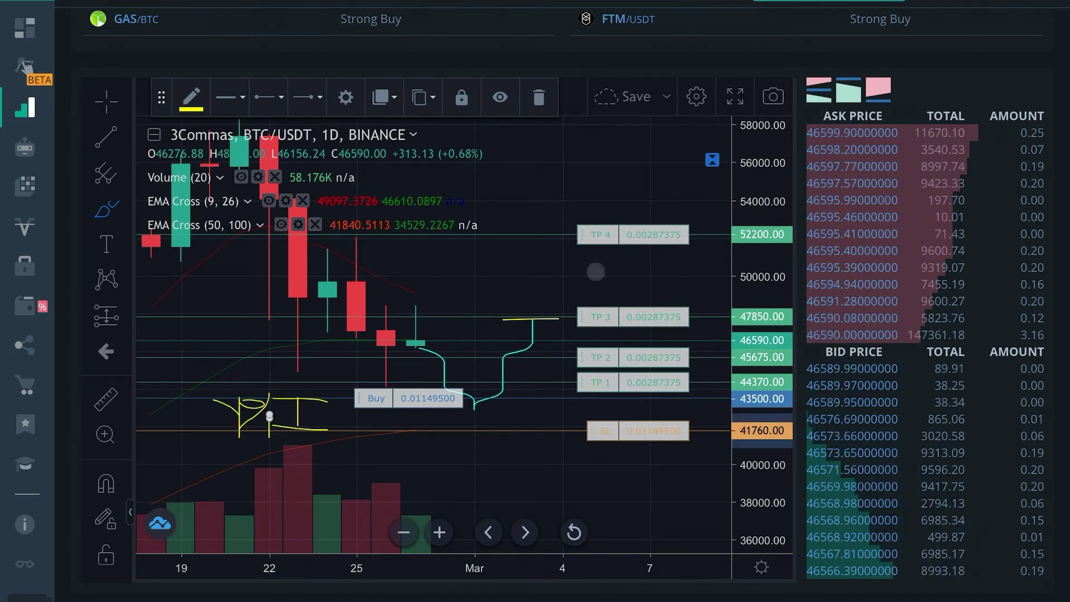
{"action": "scroll", "coordinate": [596, 273], "scroll_direction": "down", "scroll_amount": 7}
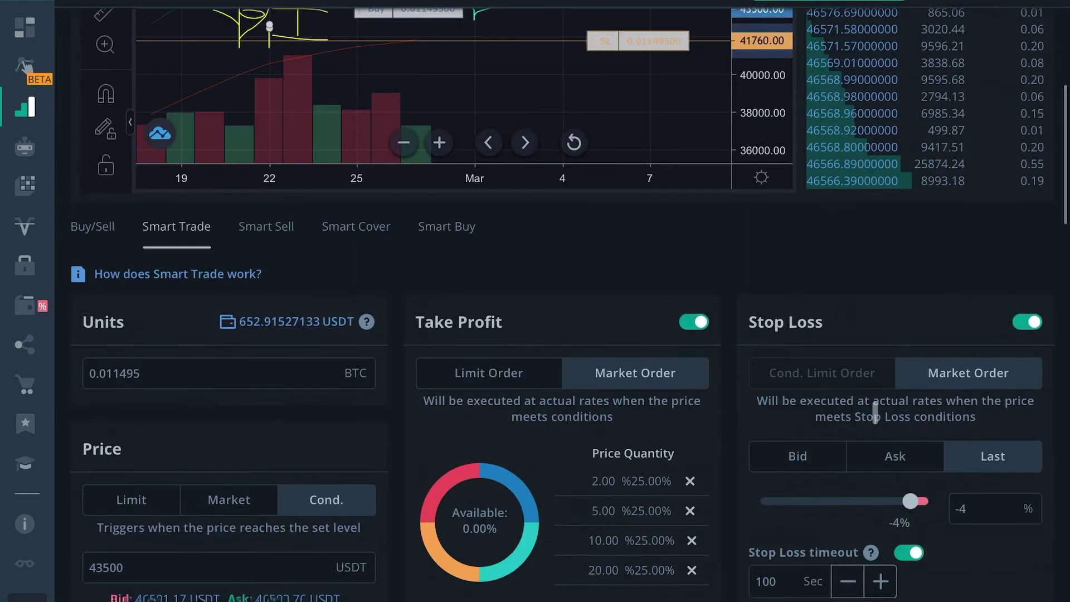
{"action": "scroll", "coordinate": [875, 412], "scroll_direction": "down", "scroll_amount": 2}
{"action": "scroll", "coordinate": [493, 212], "scroll_direction": "up", "scroll_amount": 5}
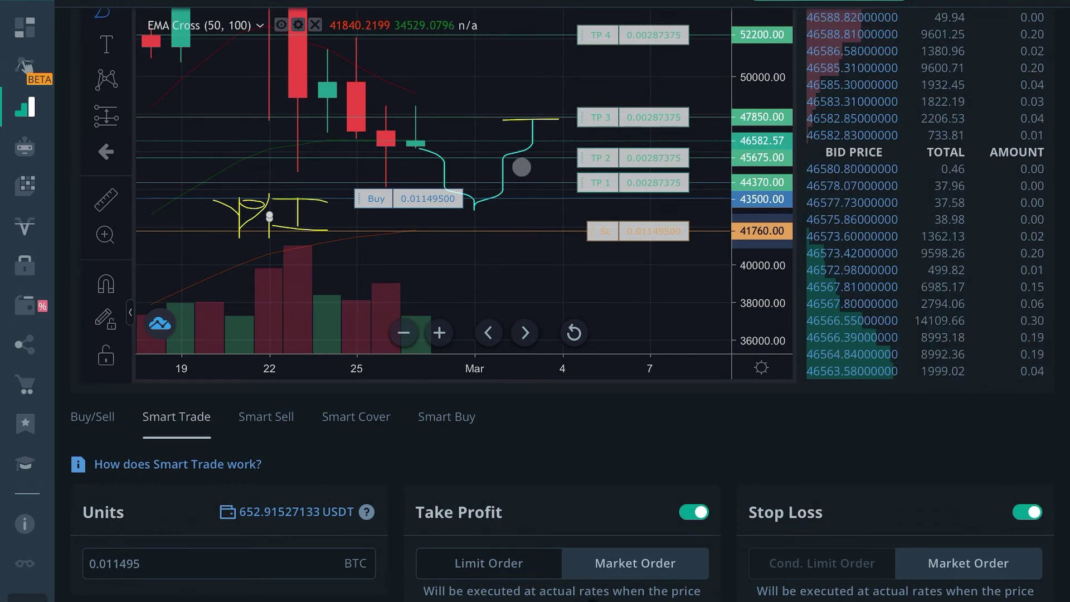
{"action": "mouse_move", "coordinate": [474, 229]}
{"action": "left_mouse_down"}
{"action": "mouse_move", "coordinate": [534, 191]}
{"action": "mouse_move", "coordinate": [534, 157]}
{"action": "mouse_move", "coordinate": [519, 161]}
{"action": "mouse_move", "coordinate": [592, 155]}
{"action": "left_mouse_up"}
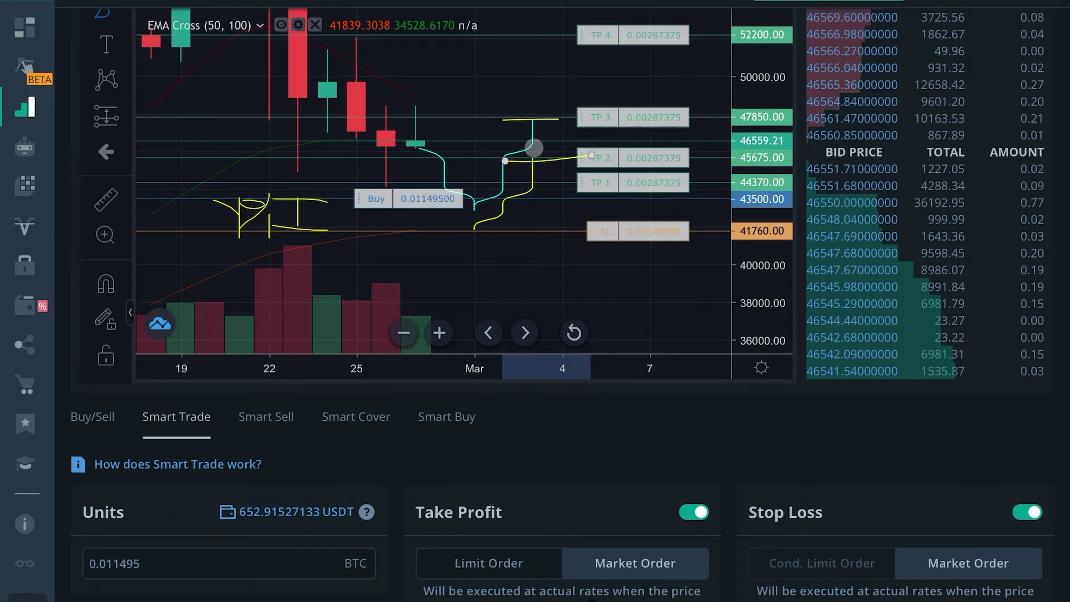
{"action": "scroll", "coordinate": [562, 165], "scroll_direction": "up", "scroll_amount": 3}
Step: Draw a red stroke falling from the TP 3 peak toward TP 2
{"action": "left_click", "coordinate": [191, 94]}
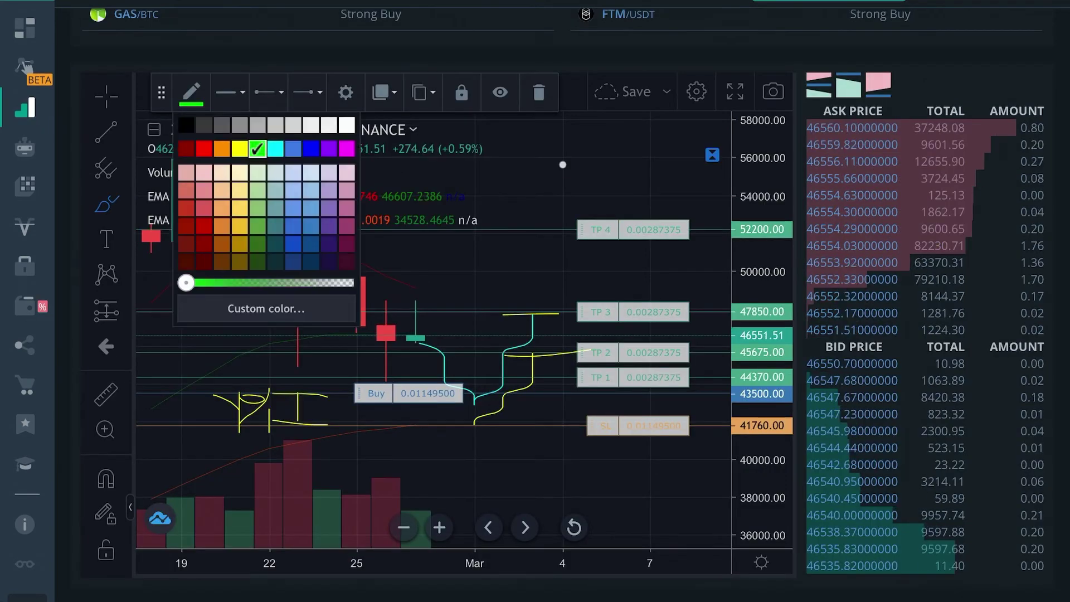
{"action": "left_click", "coordinate": [204, 148]}
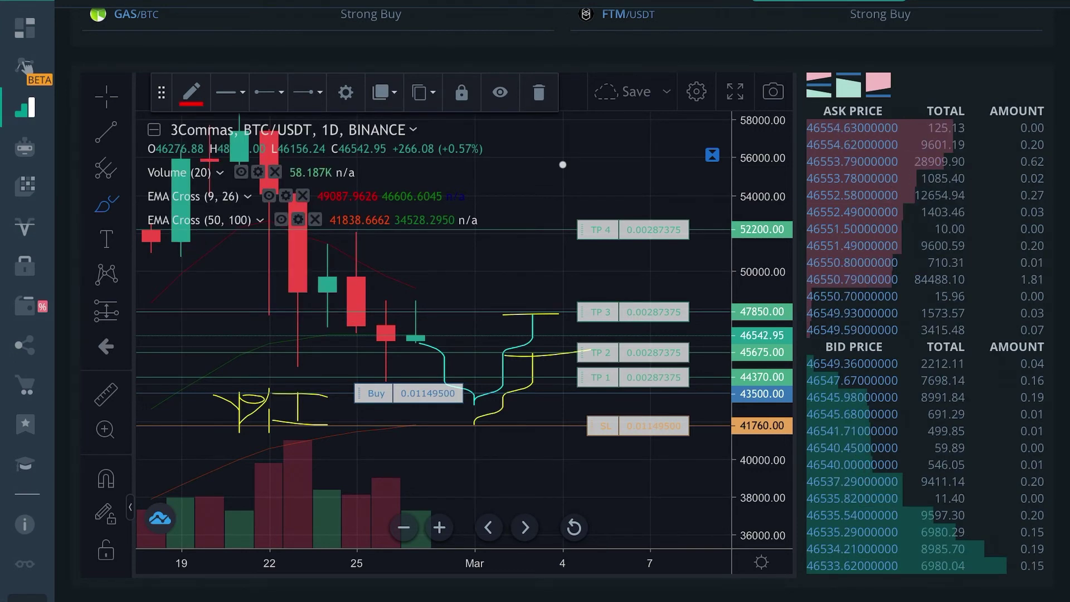
{"action": "mouse_move", "coordinate": [533, 322]}
{"action": "left_mouse_down"}
{"action": "mouse_move", "coordinate": [562, 338]}
{"action": "mouse_move", "coordinate": [563, 364]}
{"action": "mouse_move", "coordinate": [583, 363]}
{"action": "mouse_move", "coordinate": [534, 363]}
{"action": "left_mouse_up"}
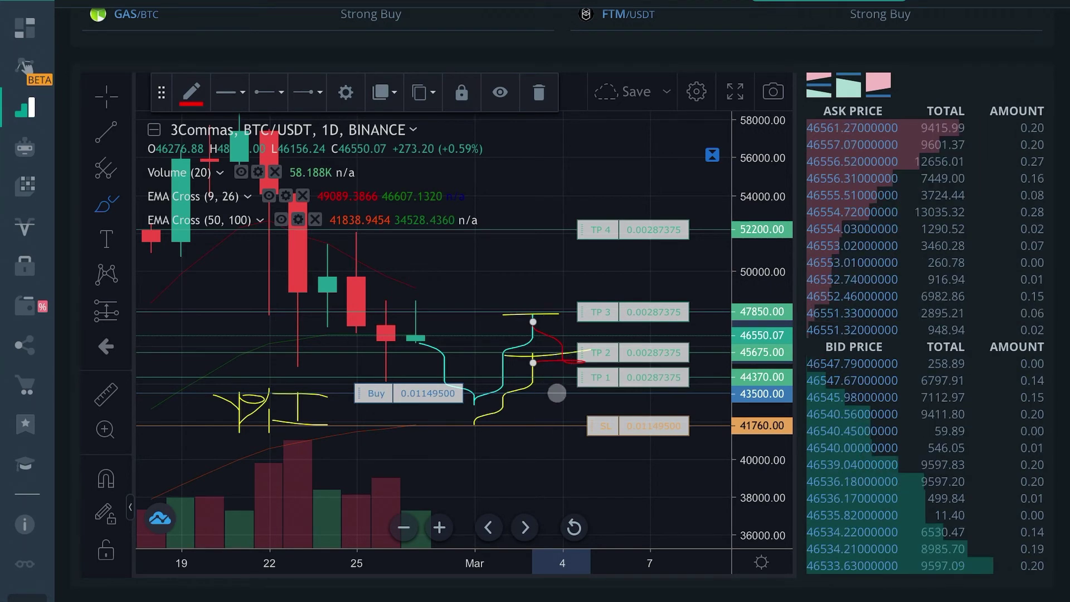
{"action": "scroll", "coordinate": [566, 378], "scroll_direction": "down", "scroll_amount": 10}
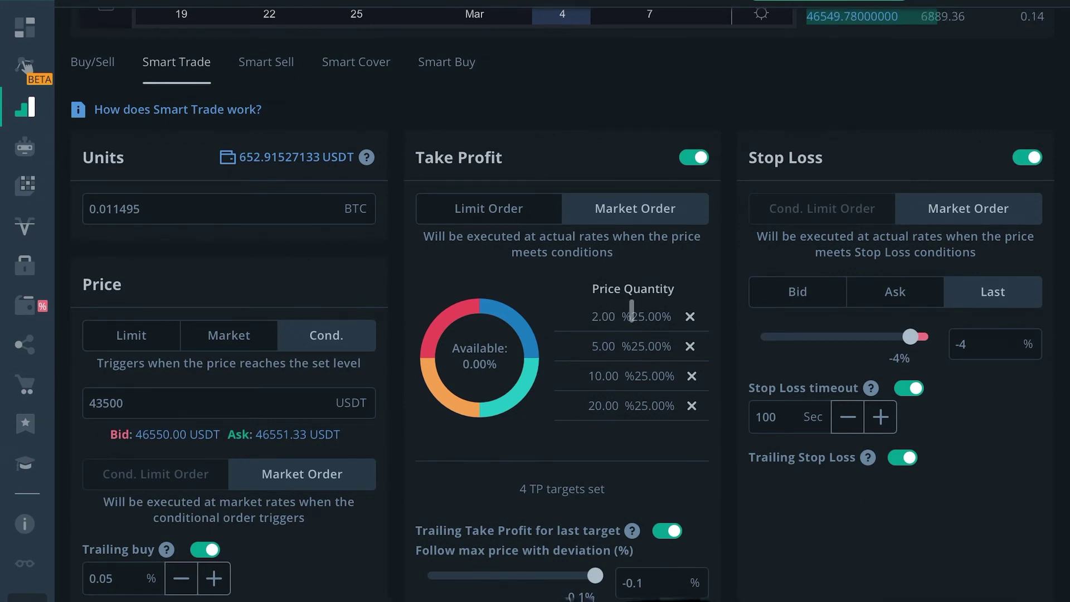
{"action": "scroll", "coordinate": [656, 391], "scroll_direction": "up", "scroll_amount": 6}
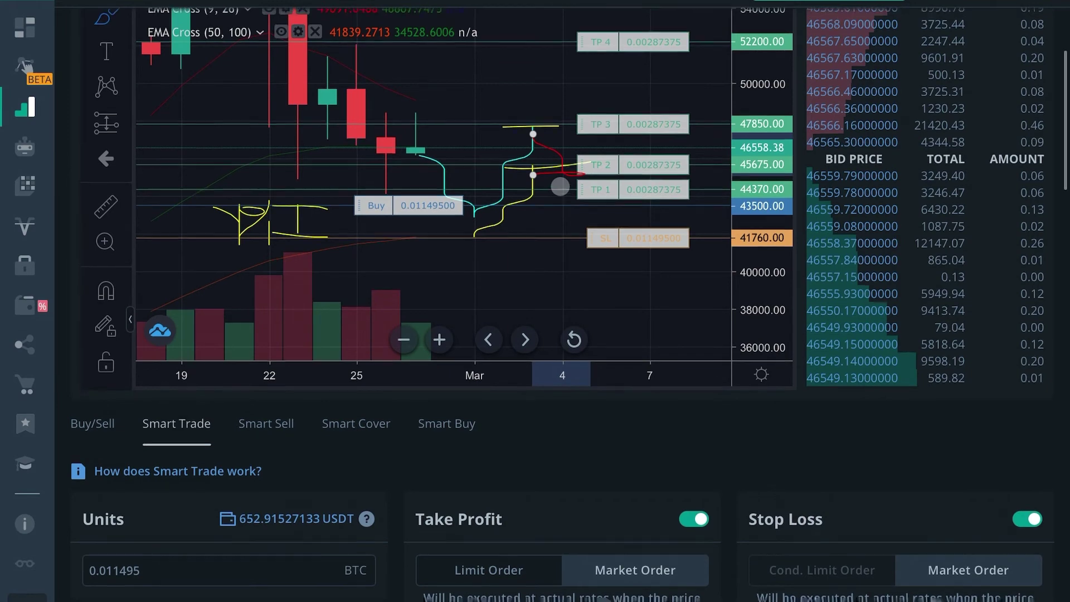
{"action": "scroll", "coordinate": [562, 188], "scroll_direction": "up", "scroll_amount": 1}
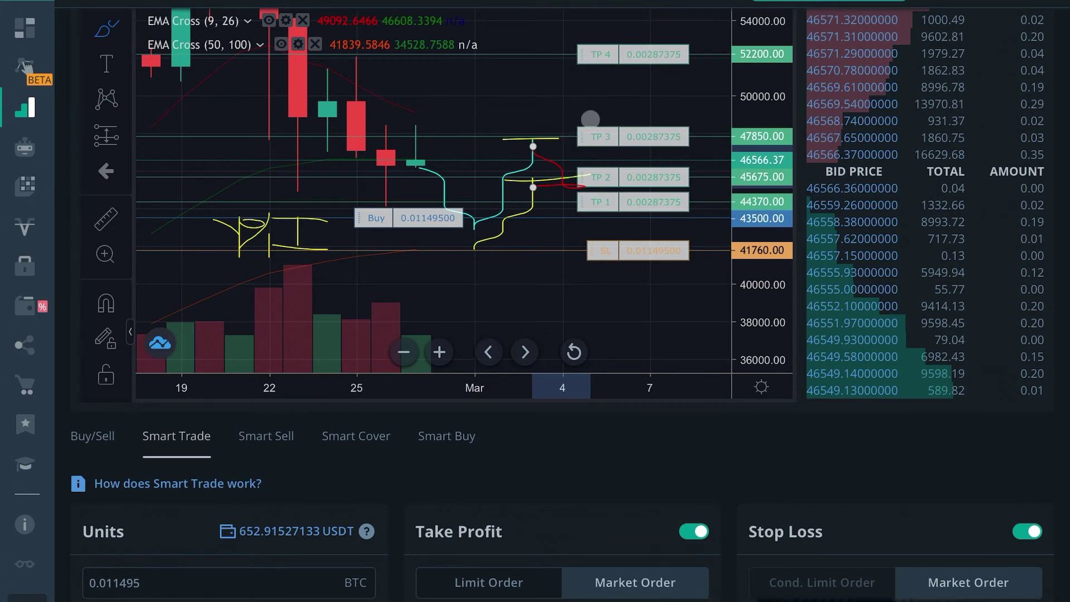
{"action": "scroll", "coordinate": [588, 121], "scroll_direction": "down", "scroll_amount": 5}
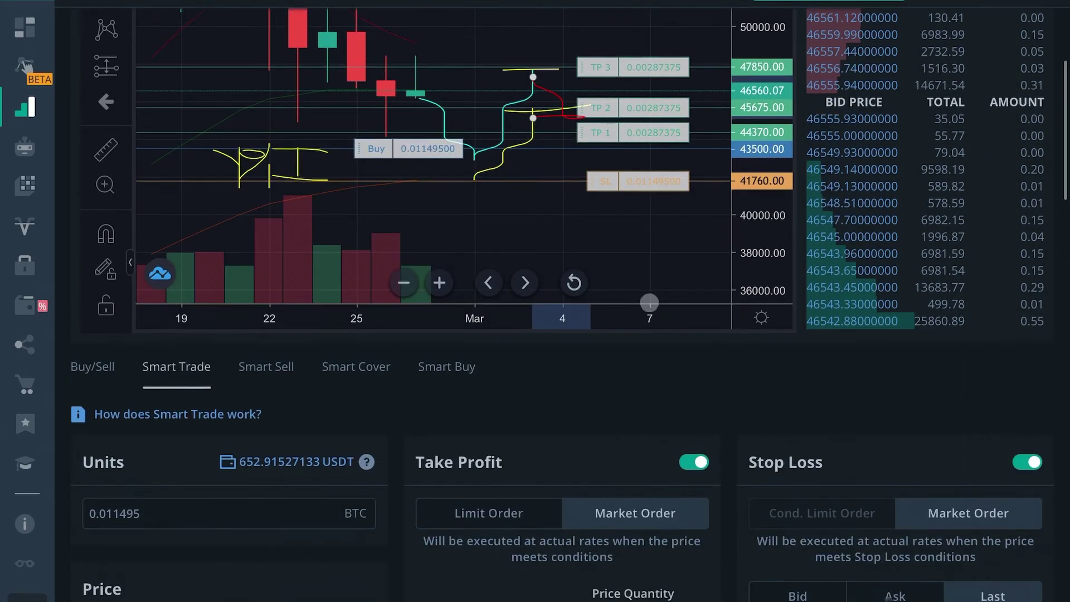
{"action": "scroll", "coordinate": [705, 509], "scroll_direction": "up", "scroll_amount": 5}
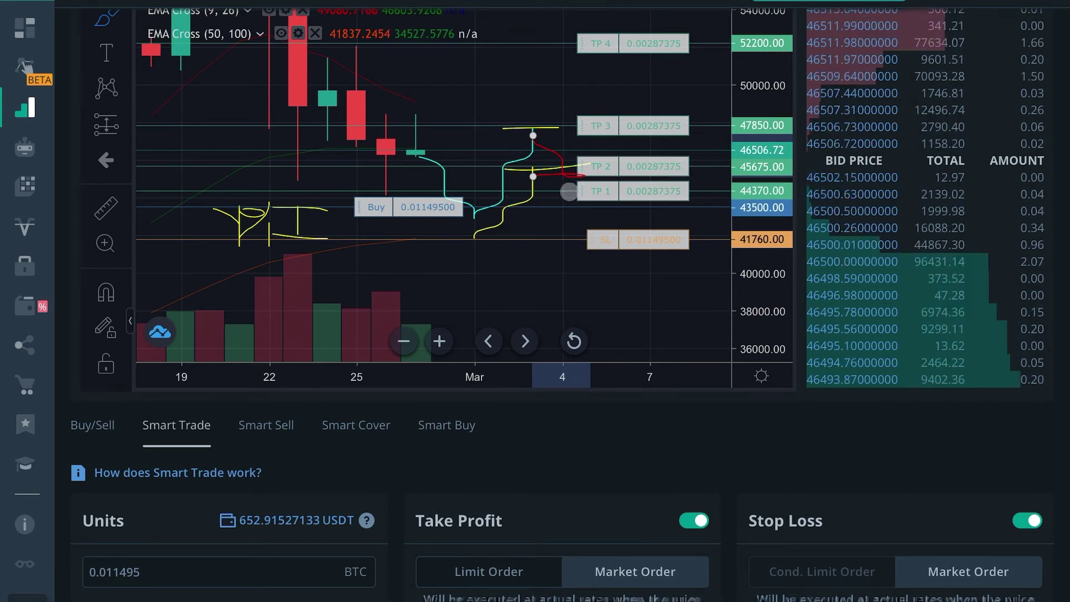
{"action": "scroll", "coordinate": [576, 194], "scroll_direction": "down", "scroll_amount": 10}
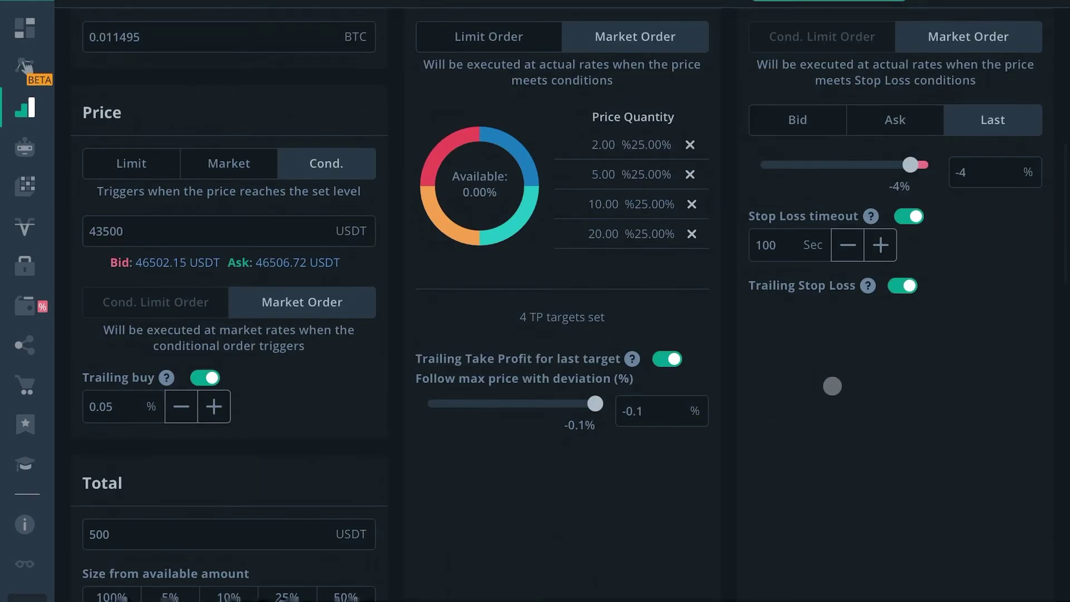
{"action": "scroll", "coordinate": [842, 403], "scroll_direction": "up", "scroll_amount": 4}
{"action": "scroll", "coordinate": [808, 424], "scroll_direction": "down", "scroll_amount": 2}
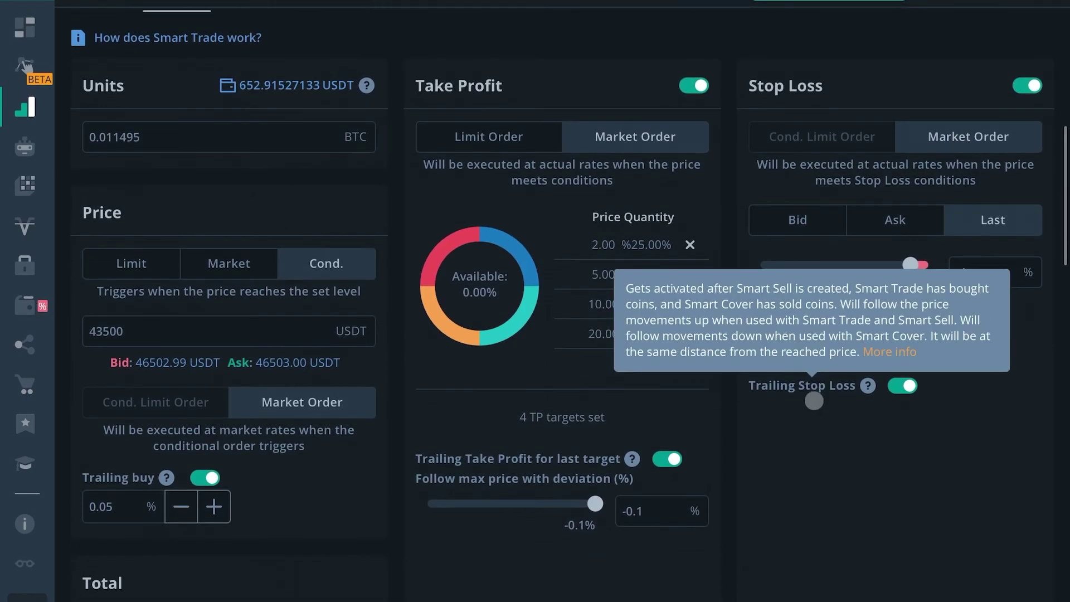
Step: Zoom and pan the BTC/USDT chart back to show earlier days
{"action": "scroll", "coordinate": [669, 558], "scroll_direction": "up", "scroll_amount": 8}
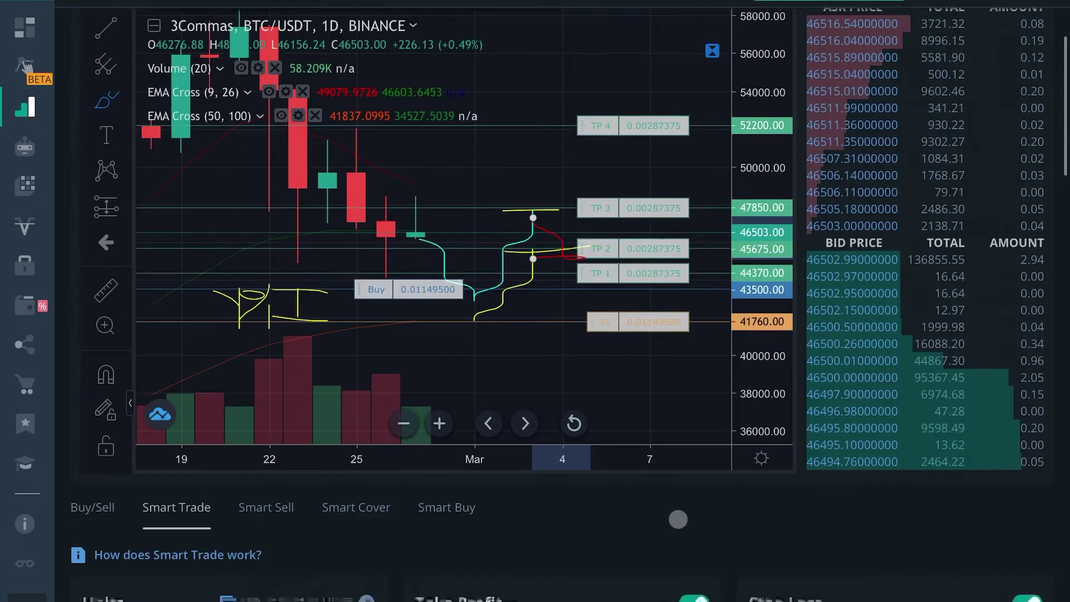
{"action": "scroll", "coordinate": [675, 517], "scroll_direction": "up", "scroll_amount": 2}
{"action": "scroll", "coordinate": [619, 476], "scroll_direction": "down", "scroll_amount": 2}
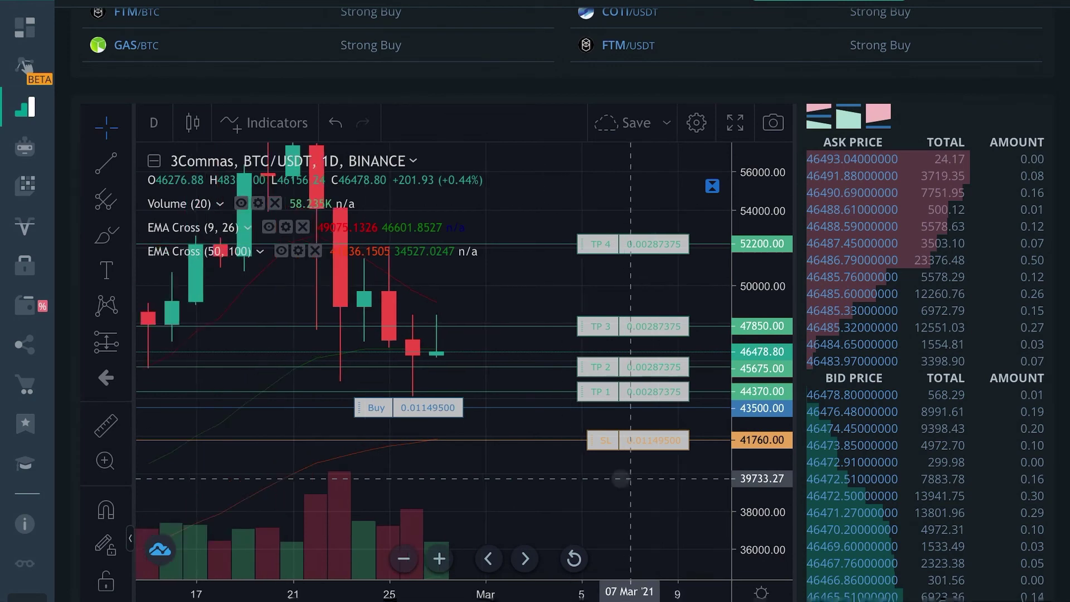
{"action": "scroll", "coordinate": [435, 362], "scroll_direction": "down", "scroll_amount": 3}
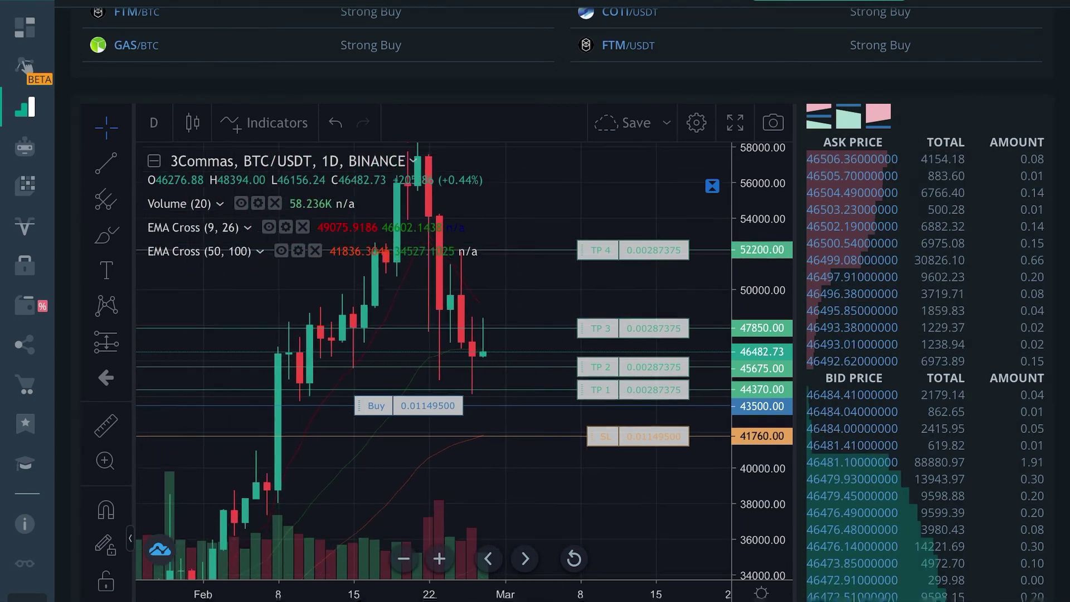
{"action": "left_click_drag", "start_coordinate": [537, 422], "coordinate": [583, 402]}
Step: Show the chart full screen and pan until the Buy 43500, TP 1–4 and SL lines are visible
{"action": "left_click", "coordinate": [735, 122]}
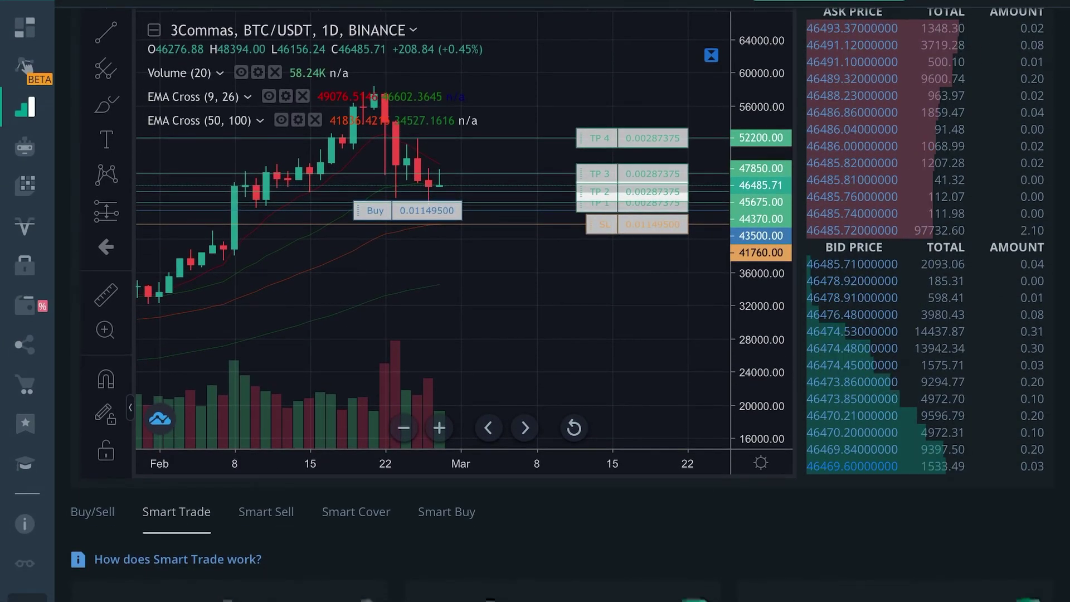
{"action": "scroll", "coordinate": [557, 301], "scroll_direction": "down", "scroll_amount": 8}
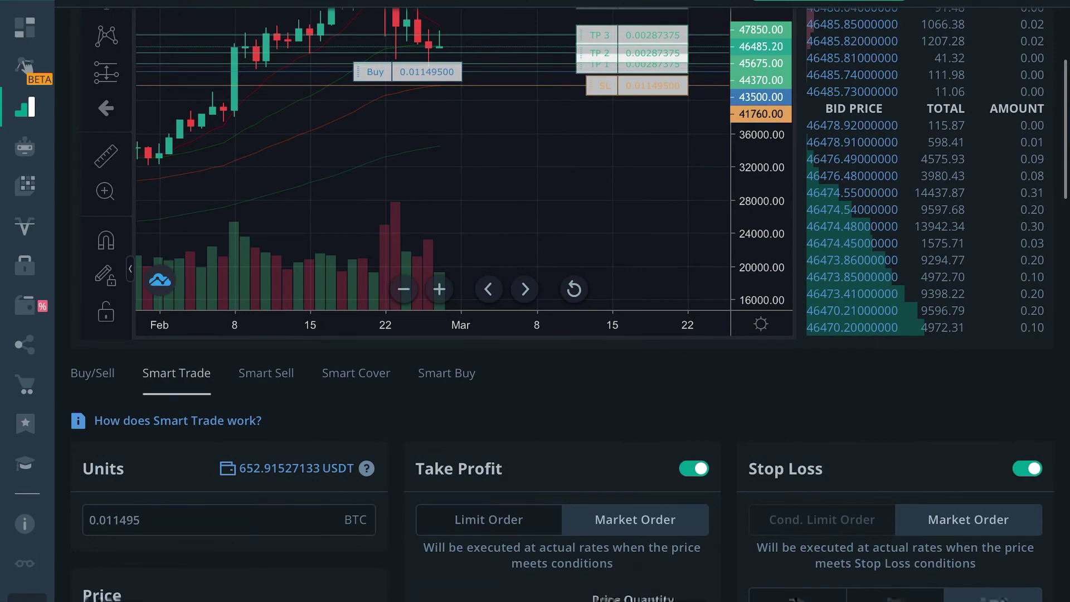
{"action": "scroll", "coordinate": [557, 301], "scroll_direction": "down", "scroll_amount": 5}
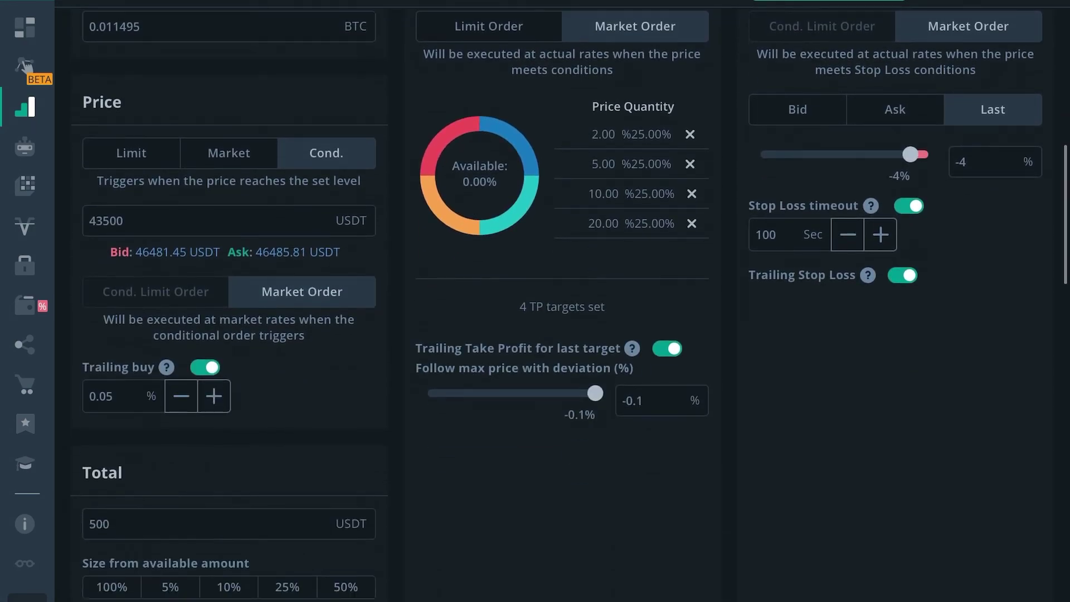
{"action": "scroll", "coordinate": [557, 301], "scroll_direction": "up", "scroll_amount": 14}
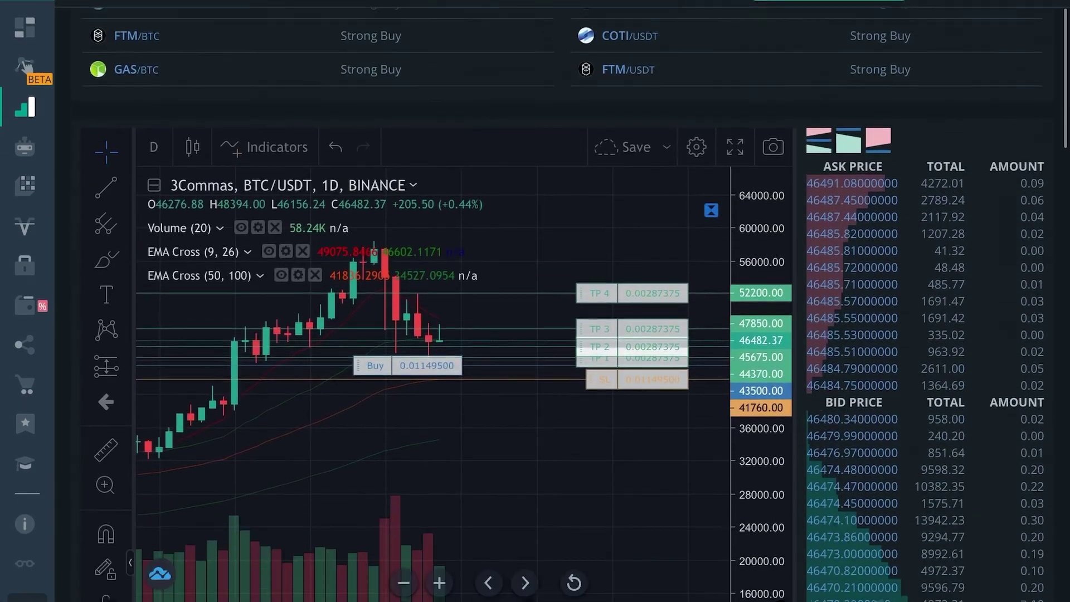
{"action": "left_click_drag", "start_coordinate": [434, 335], "coordinate": [513, 334]}
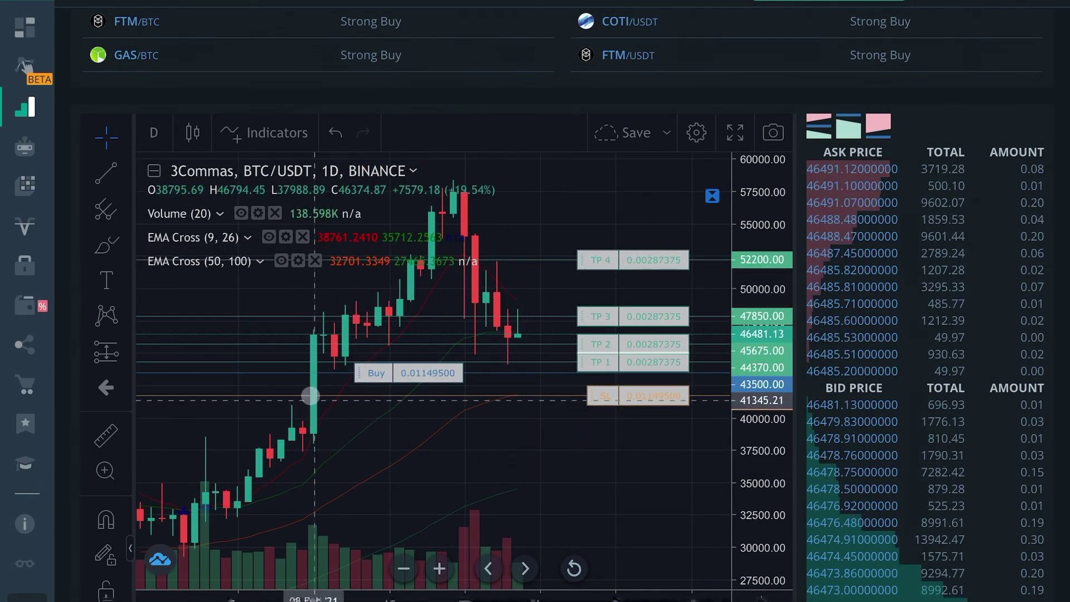
{"action": "left_click_drag", "start_coordinate": [311, 394], "coordinate": [311, 458]}
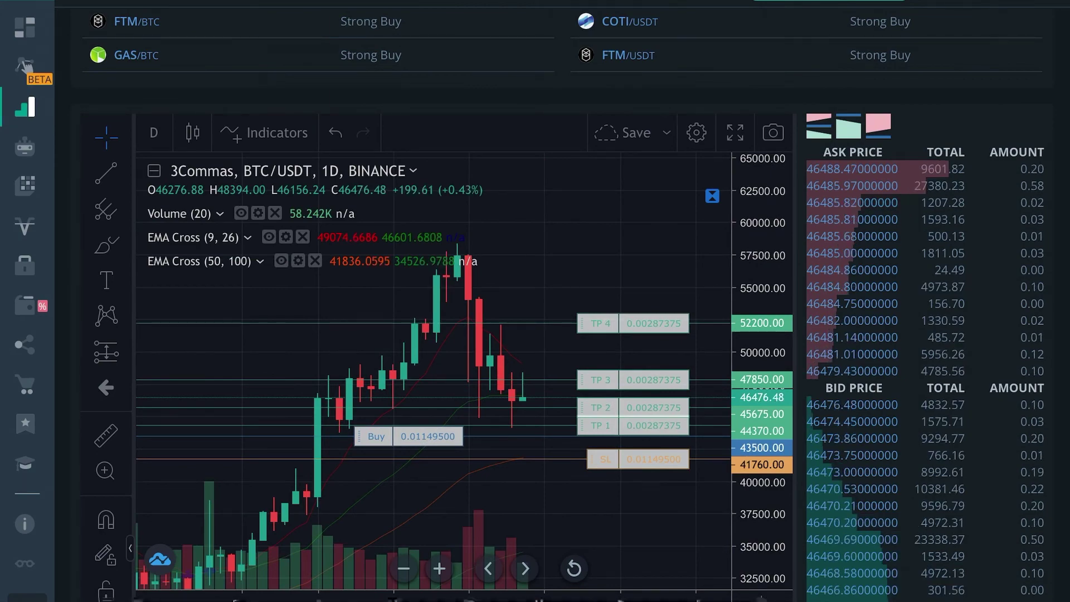
{"action": "scroll", "coordinate": [535, 301], "scroll_direction": "down", "scroll_amount": 15}
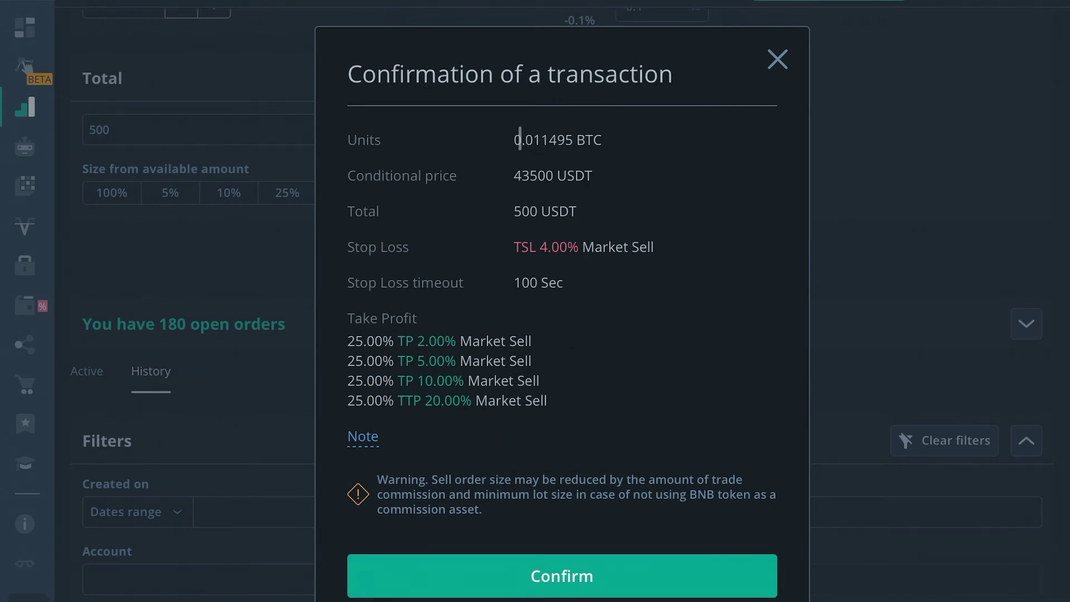
Step: Review the 0.011495 BTC at 43500 USDT (500 USDT total) summary and confirm the smart trade
{"action": "left_click_drag", "start_coordinate": [519, 138], "coordinate": [585, 402]}
{"action": "left_click", "coordinate": [648, 407]}
{"action": "left_click", "coordinate": [529, 582]}
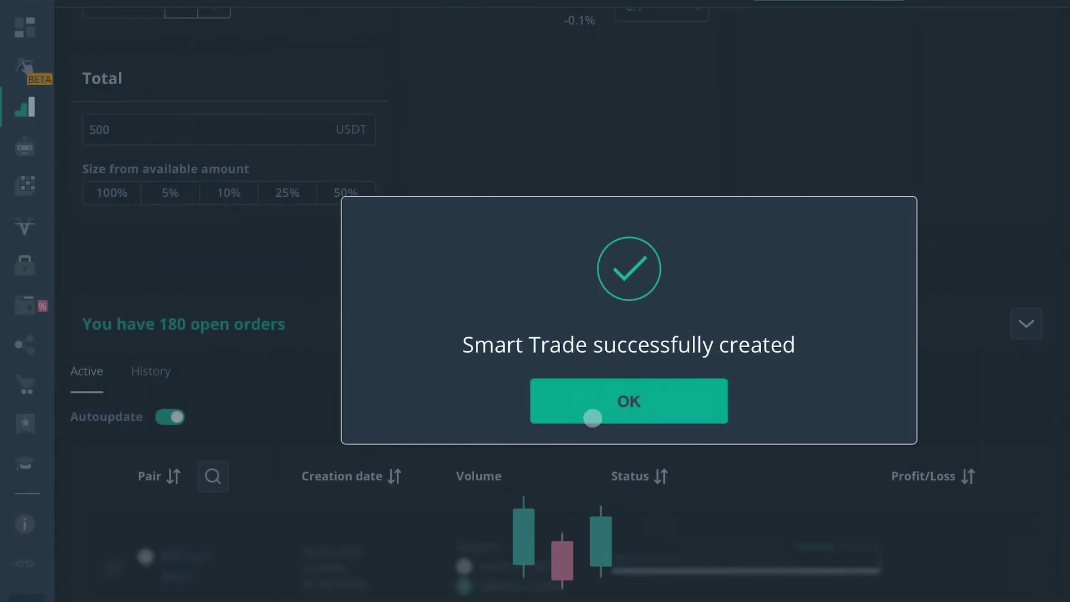
Step: Dismiss the success message and expand the new BTC/USDT order waiting at 43500 in Active orders
{"action": "left_click", "coordinate": [593, 401]}
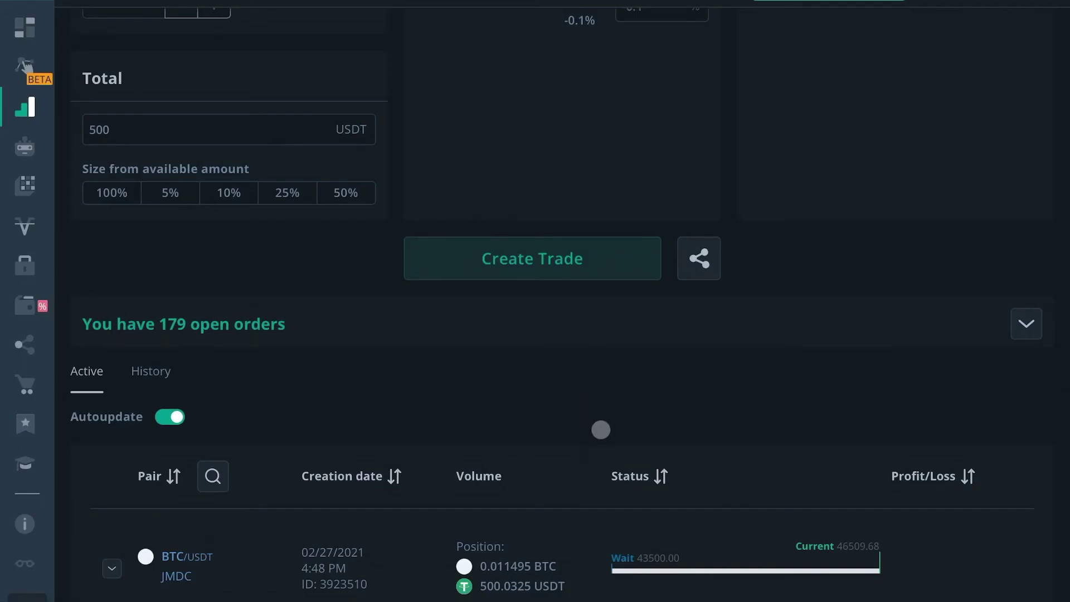
{"action": "scroll", "coordinate": [598, 424], "scroll_direction": "down", "scroll_amount": 3}
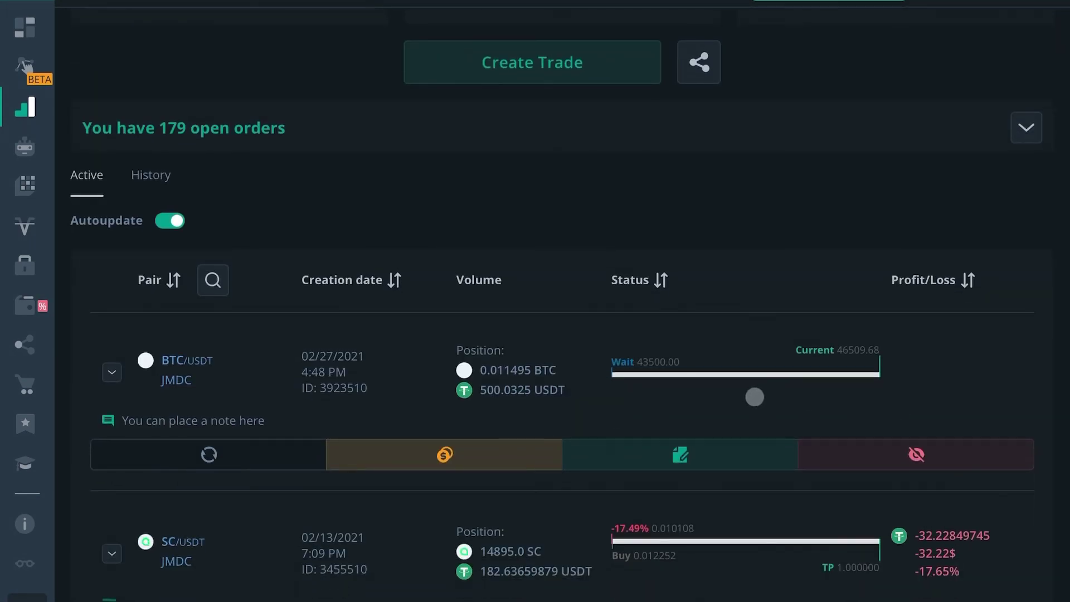
{"action": "scroll", "coordinate": [490, 369], "scroll_direction": "down", "scroll_amount": 1}
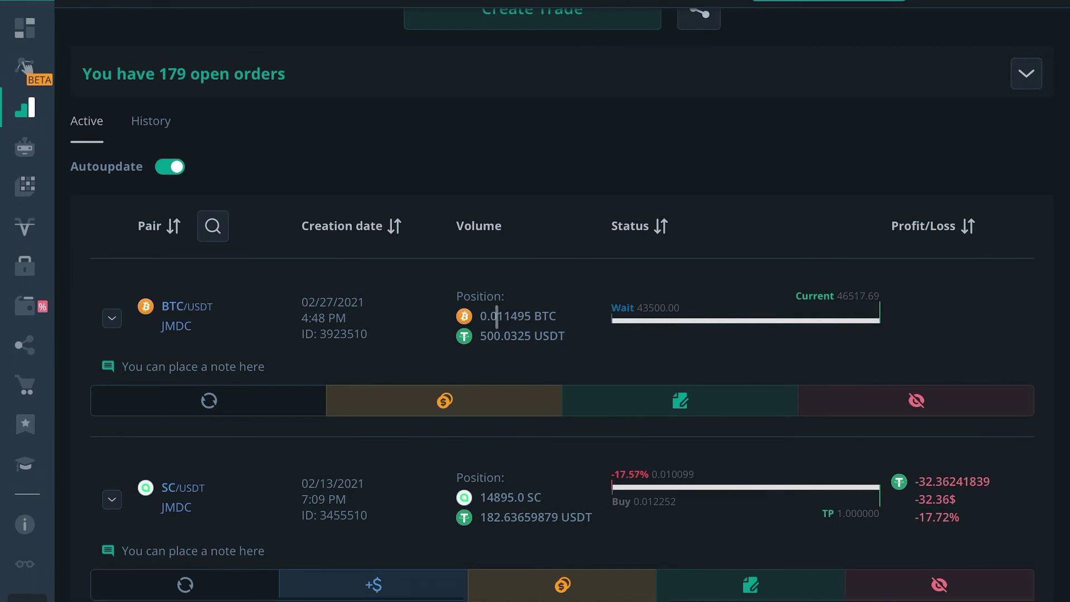
{"action": "left_click", "coordinate": [112, 318]}
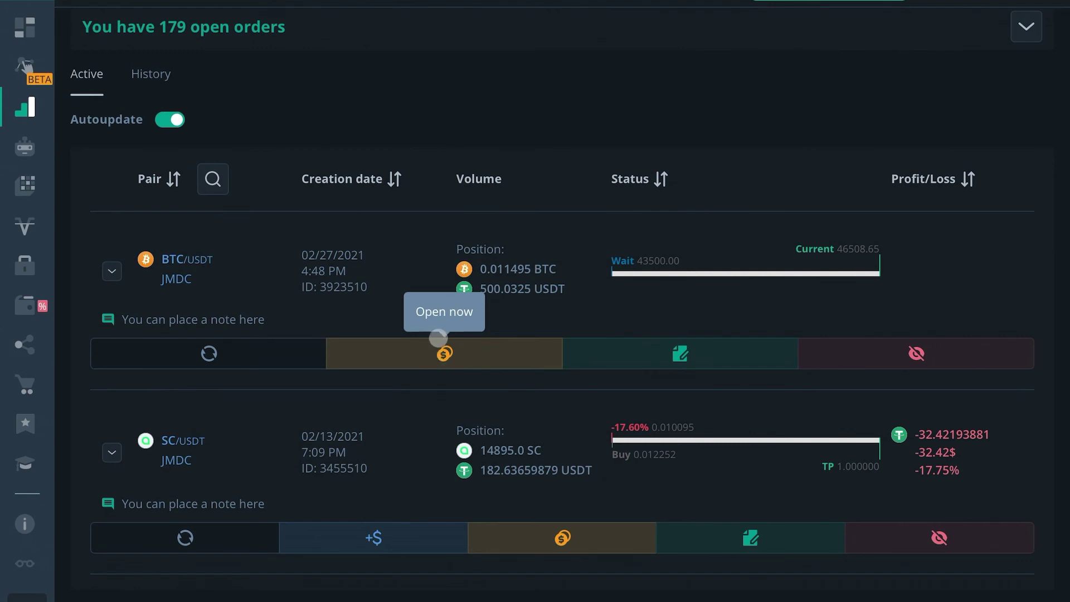
{"action": "scroll", "coordinate": [434, 346], "scroll_direction": "up", "scroll_amount": 7}
{"action": "scroll", "coordinate": [436, 328], "scroll_direction": "up", "scroll_amount": 6}
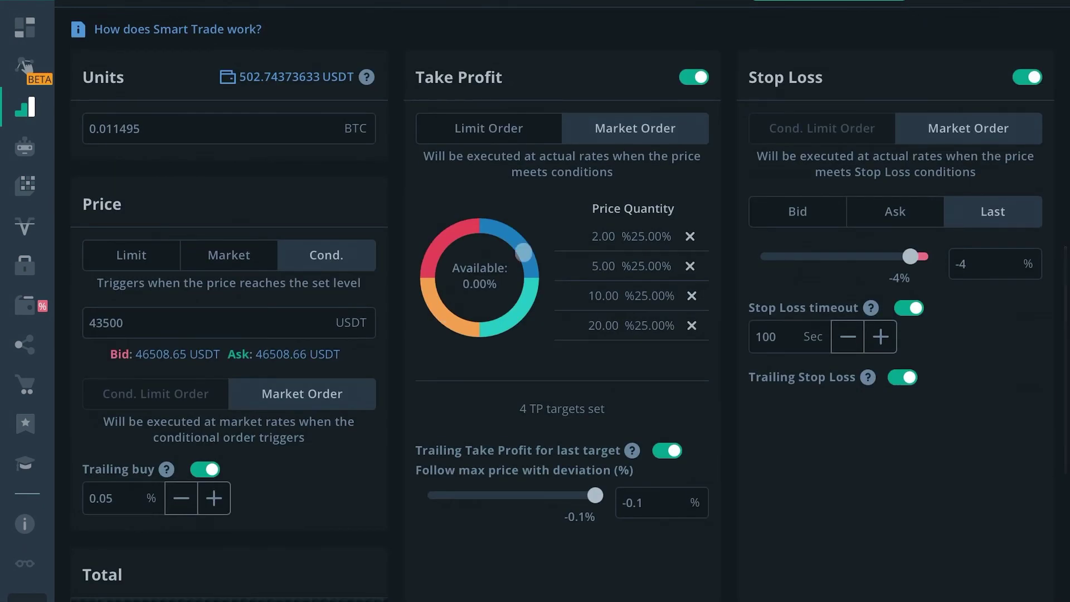
{"action": "mouse_move", "coordinate": [481, 448]}
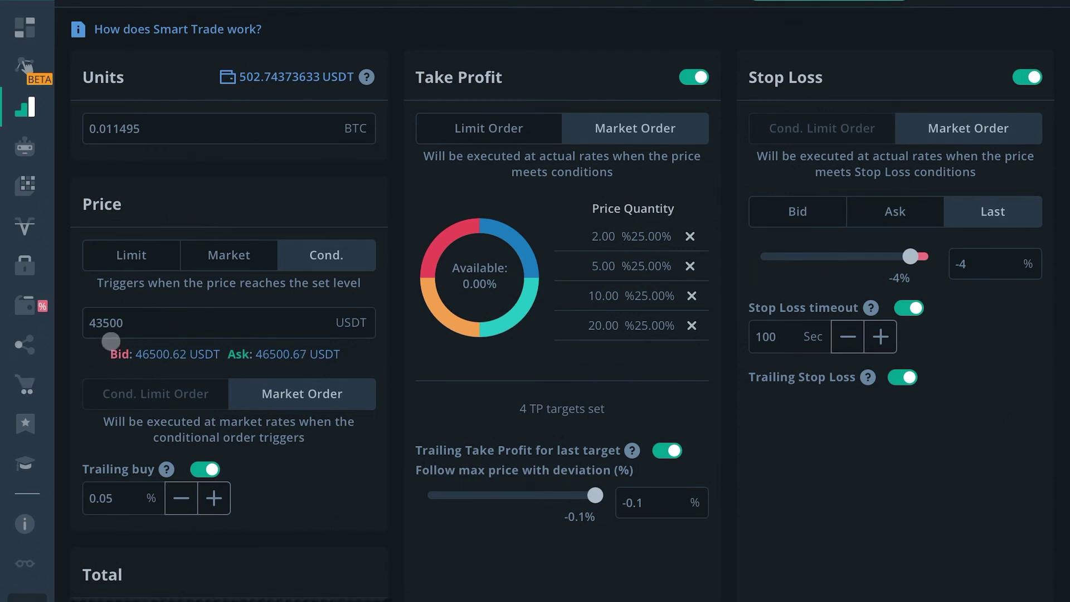
{"action": "scroll", "coordinate": [135, 349], "scroll_direction": "down", "scroll_amount": 6}
{"action": "scroll", "coordinate": [445, 341], "scroll_direction": "up", "scroll_amount": 4}
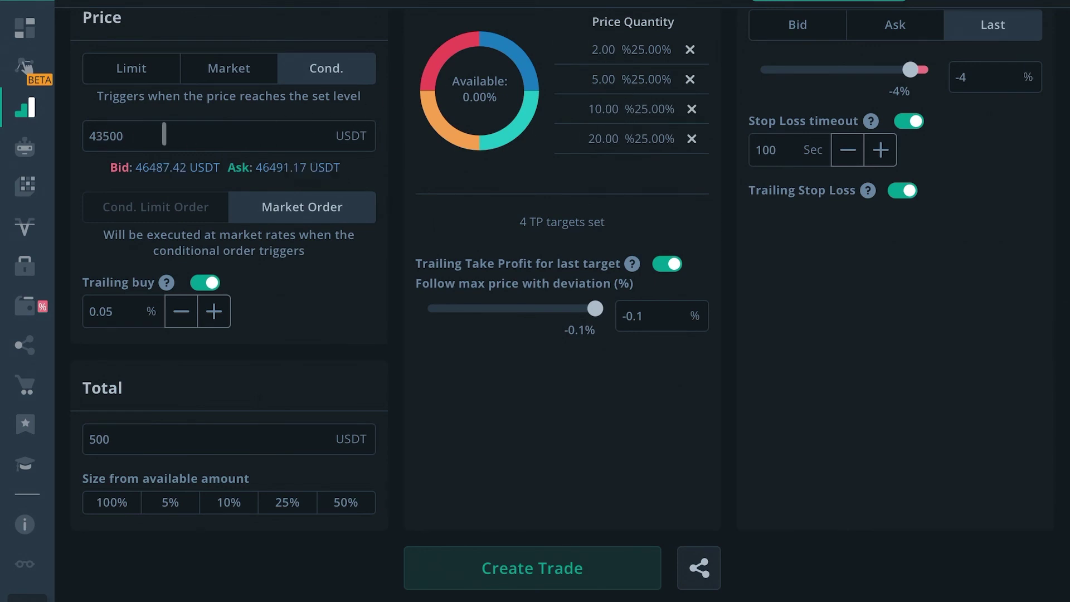
{"action": "scroll", "coordinate": [767, 273], "scroll_direction": "down", "scroll_amount": 8}
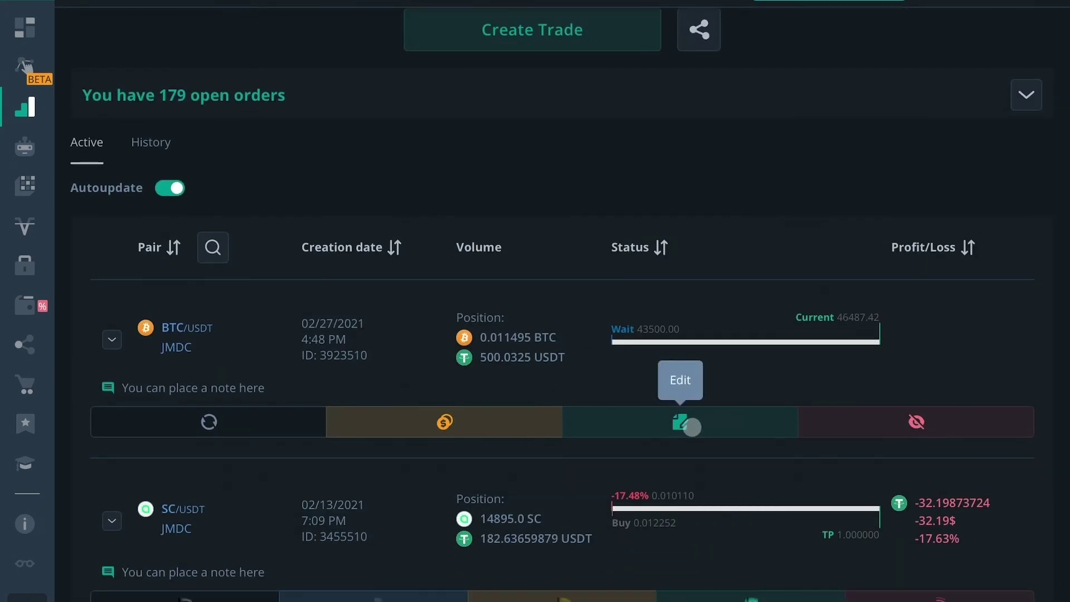
{"action": "left_click", "coordinate": [692, 427]}
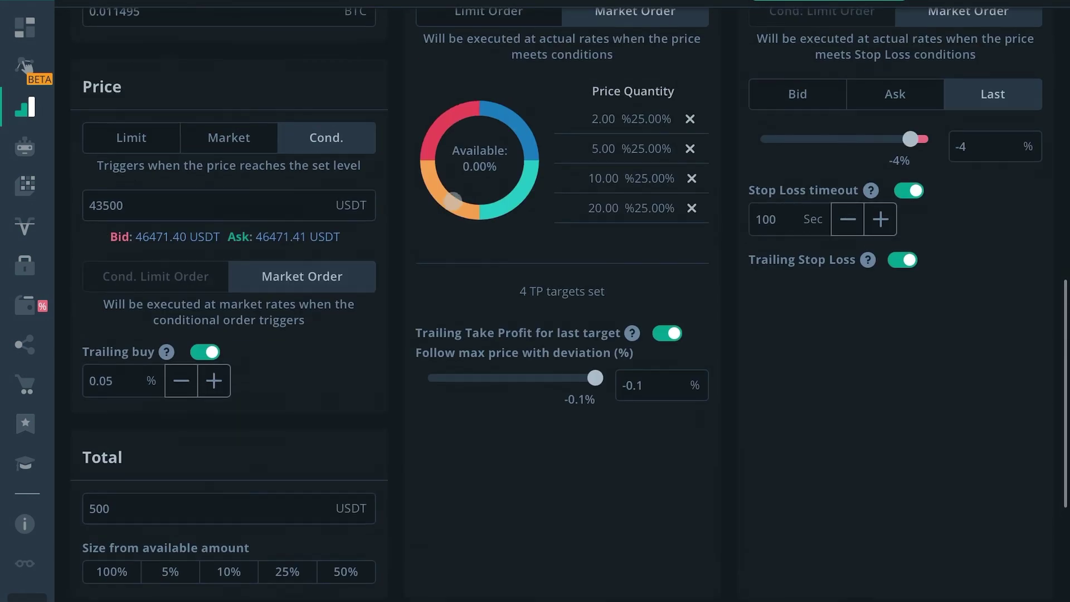
{"action": "scroll", "coordinate": [992, 184], "scroll_direction": "down", "scroll_amount": 8}
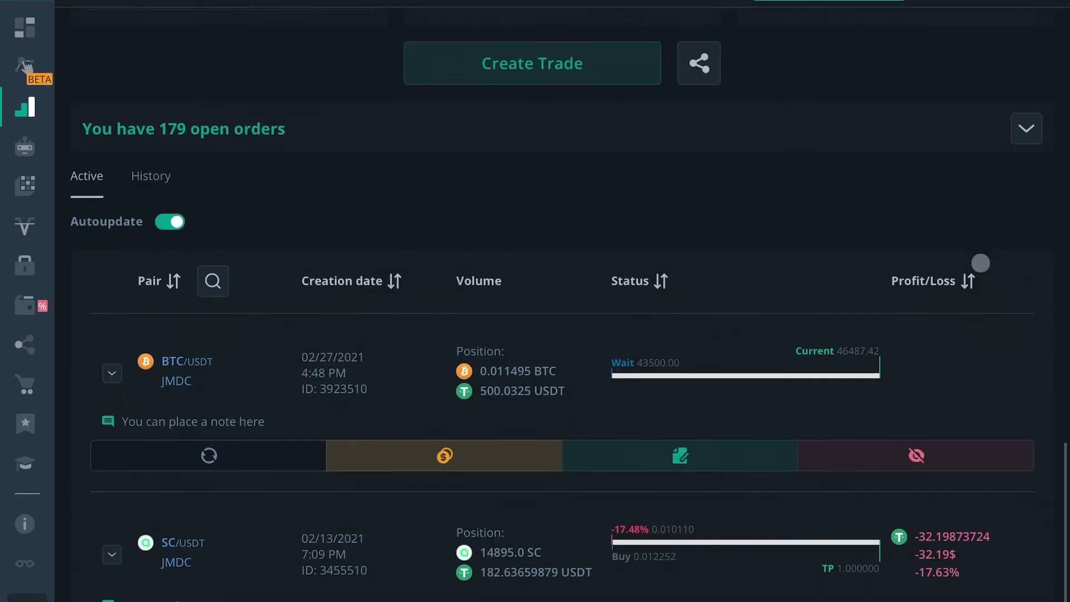
{"action": "scroll", "coordinate": [922, 362], "scroll_direction": "down", "scroll_amount": 2}
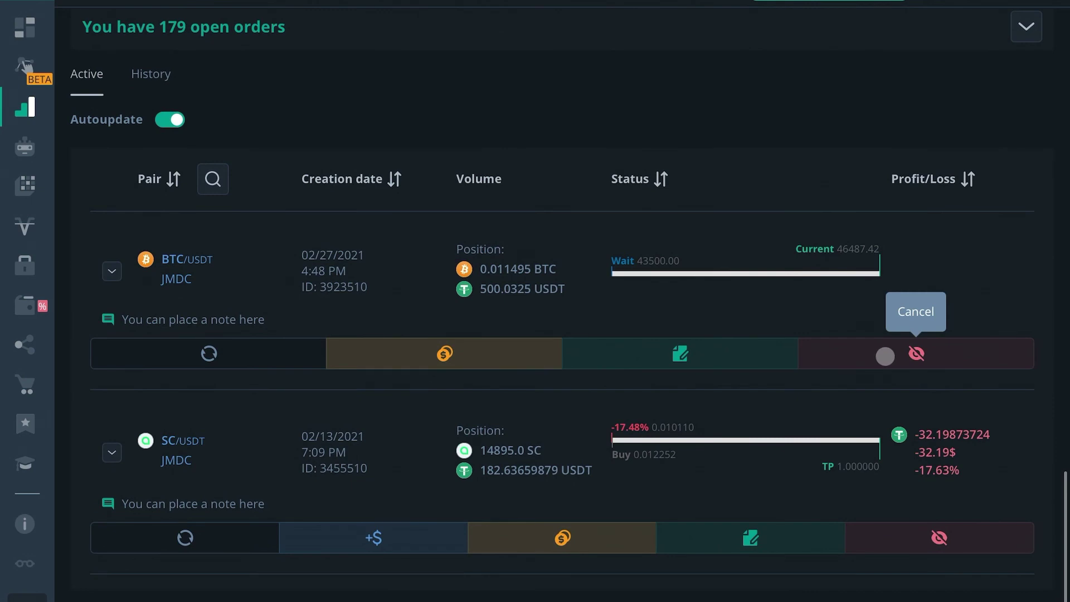
Step: Cancel the waiting BTC/USDT smart trade and confirm the cancellation
{"action": "left_click", "coordinate": [885, 356]}
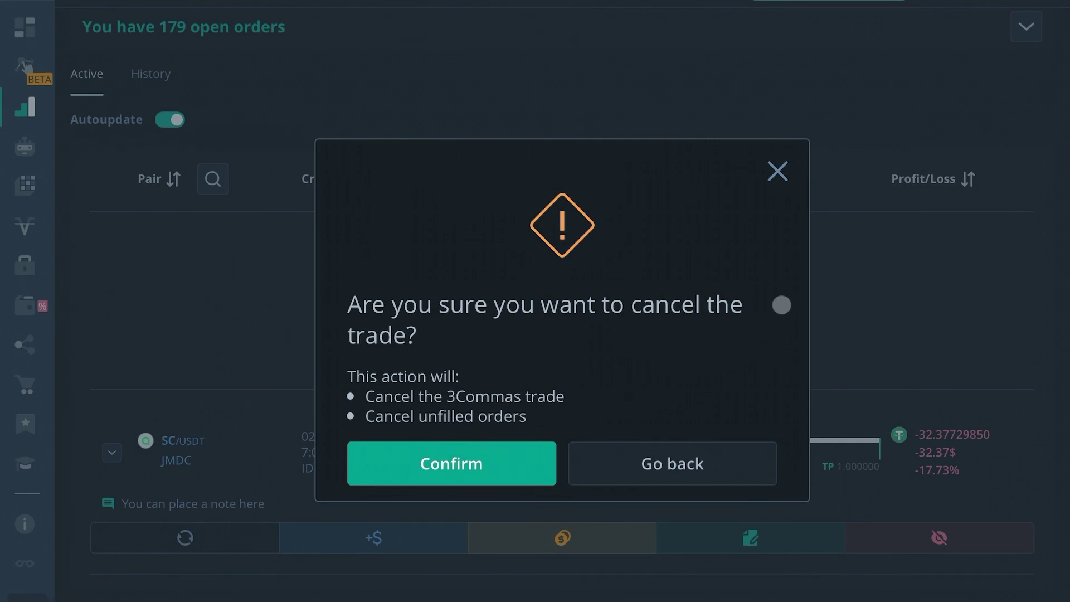
{"action": "left_click", "coordinate": [428, 470]}
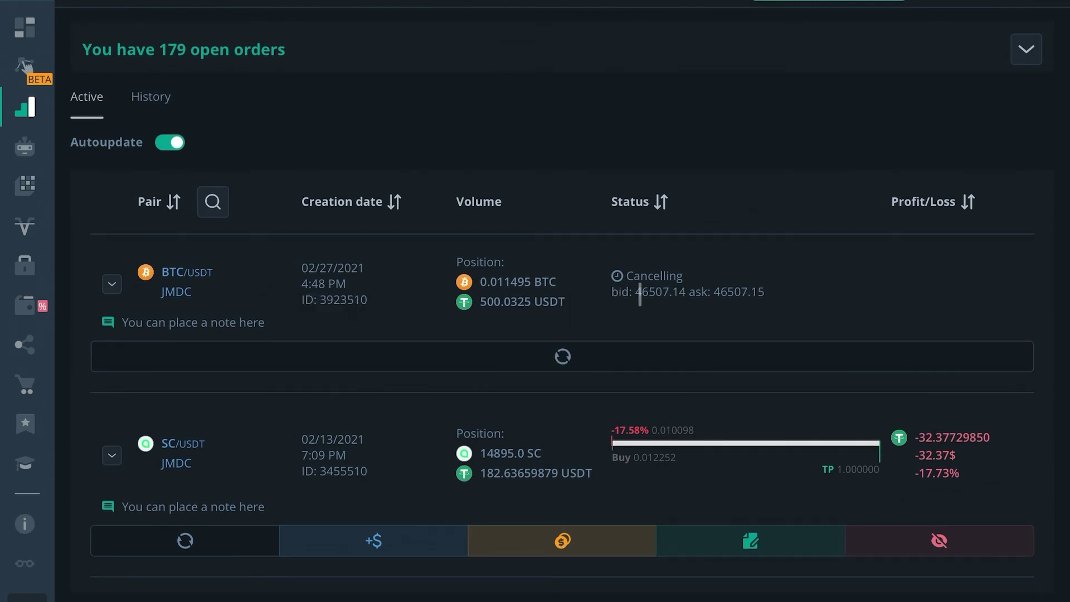
{"action": "scroll", "coordinate": [617, 276], "scroll_direction": "up", "scroll_amount": 2}
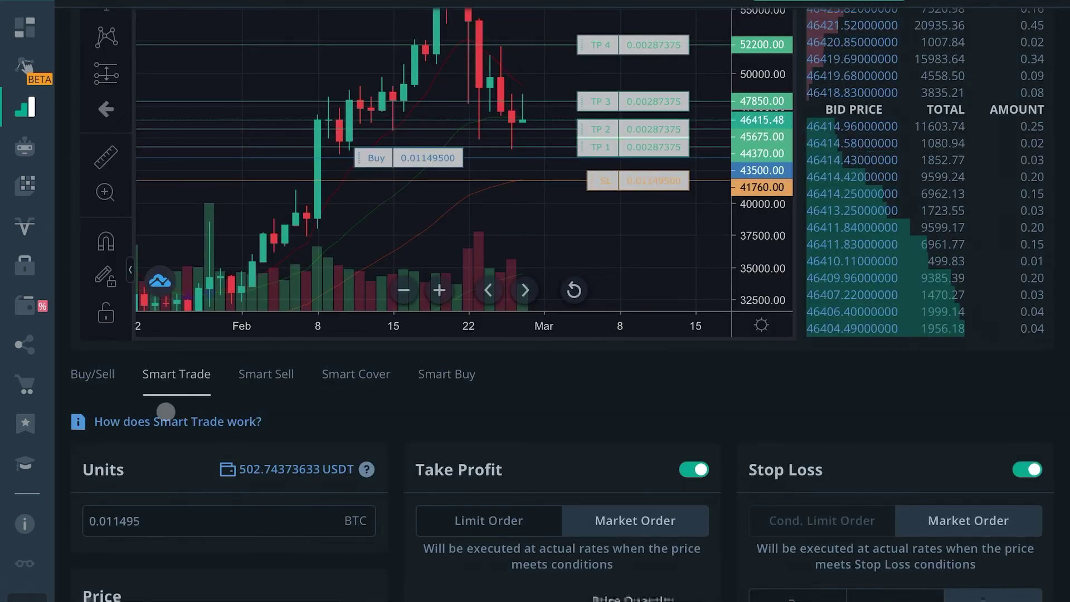
{"action": "scroll", "coordinate": [171, 313], "scroll_direction": "down", "scroll_amount": 5}
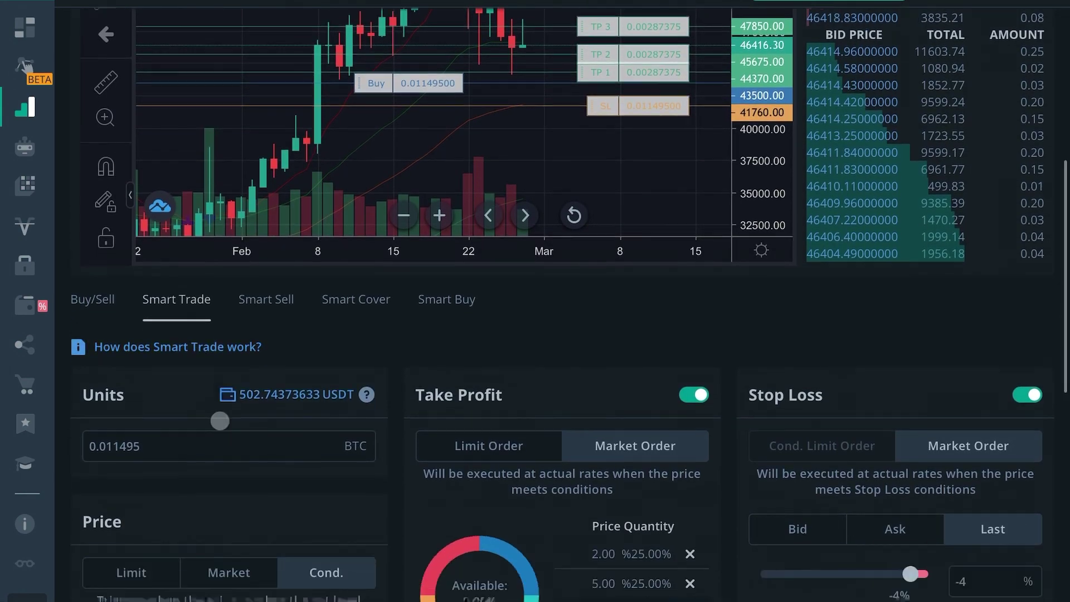
{"action": "scroll", "coordinate": [341, 359], "scroll_direction": "down", "scroll_amount": 1}
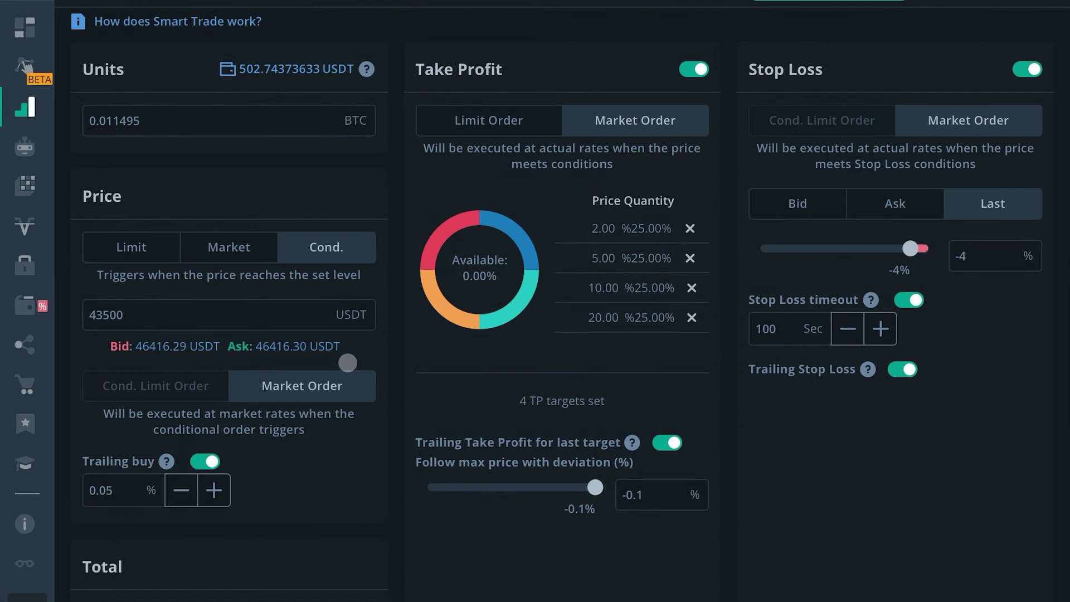
{"action": "scroll", "coordinate": [836, 310], "scroll_direction": "down", "scroll_amount": 5}
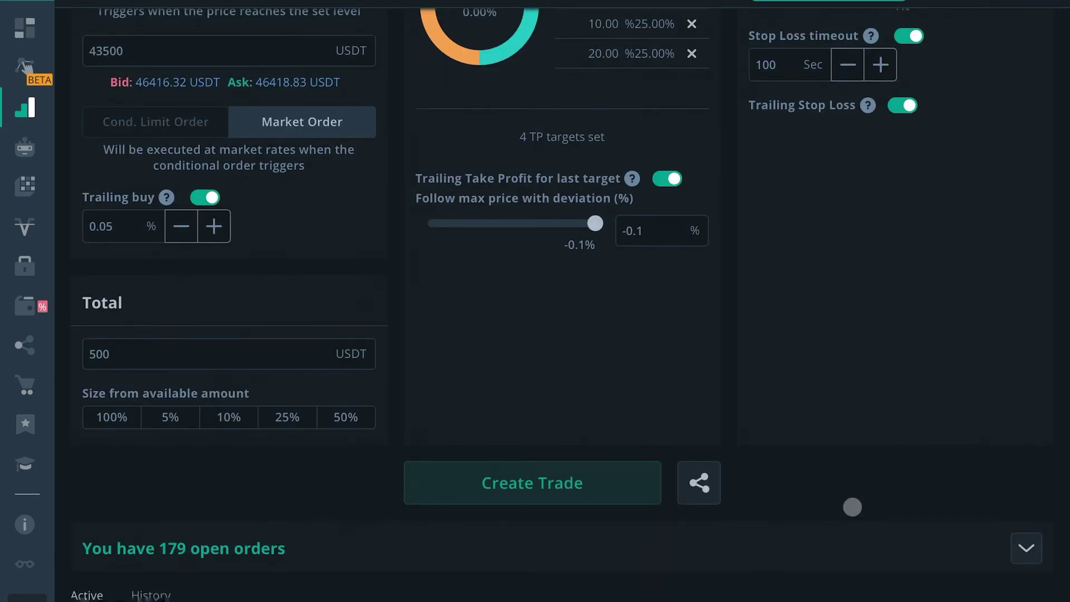
{"action": "scroll", "coordinate": [852, 507], "scroll_direction": "up", "scroll_amount": 3}
{"action": "scroll", "coordinate": [852, 507], "scroll_direction": "up", "scroll_amount": 1}
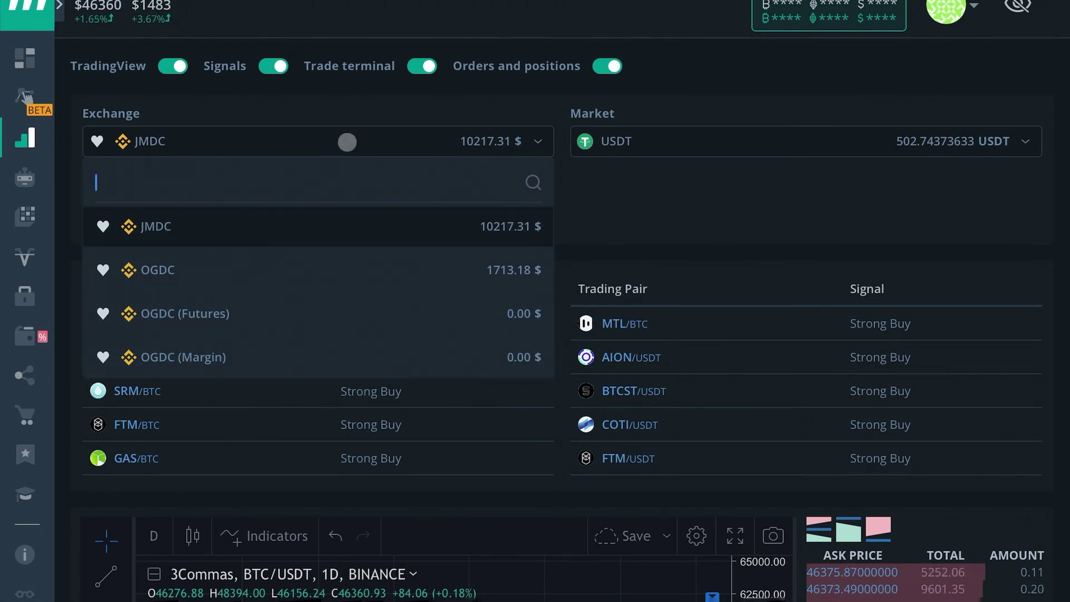
{"action": "scroll", "coordinate": [347, 141], "scroll_direction": "down", "scroll_amount": 6}
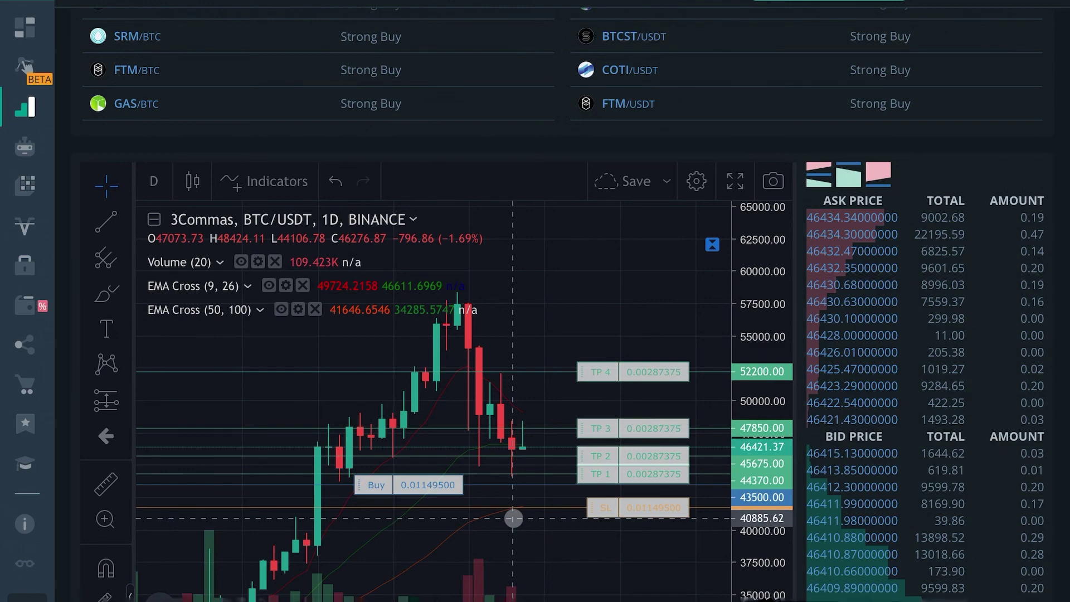
{"action": "scroll", "coordinate": [473, 513], "scroll_direction": "down", "scroll_amount": 9}
{"action": "scroll", "coordinate": [473, 512], "scroll_direction": "down", "scroll_amount": 16}
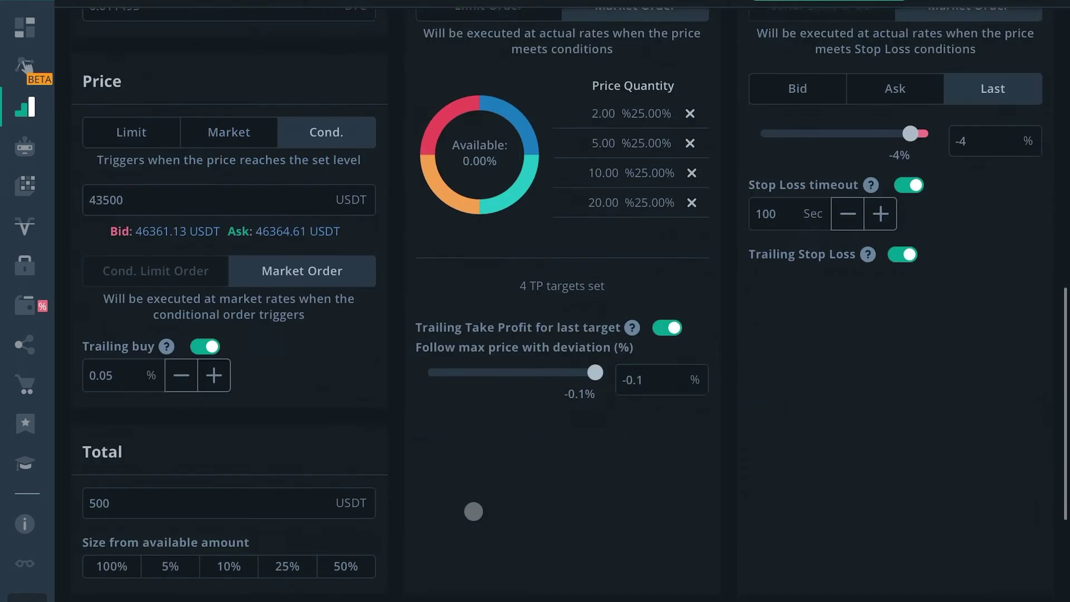
{"action": "scroll", "coordinate": [473, 501], "scroll_direction": "up", "scroll_amount": 5}
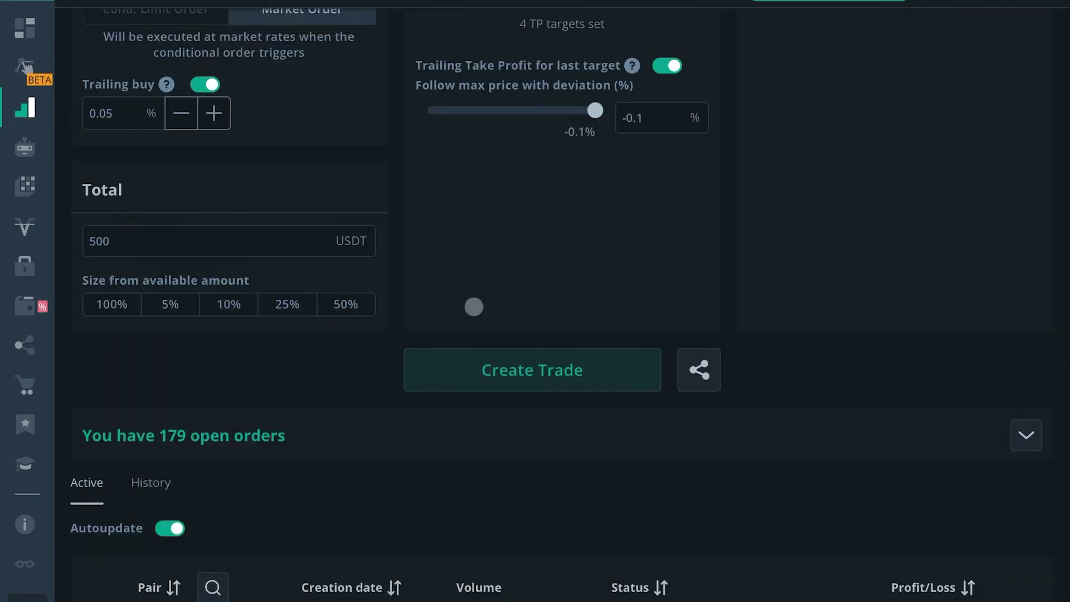
{"action": "scroll", "coordinate": [469, 267], "scroll_direction": "up", "scroll_amount": 4}
{"action": "scroll", "coordinate": [473, 271], "scroll_direction": "up", "scroll_amount": 3}
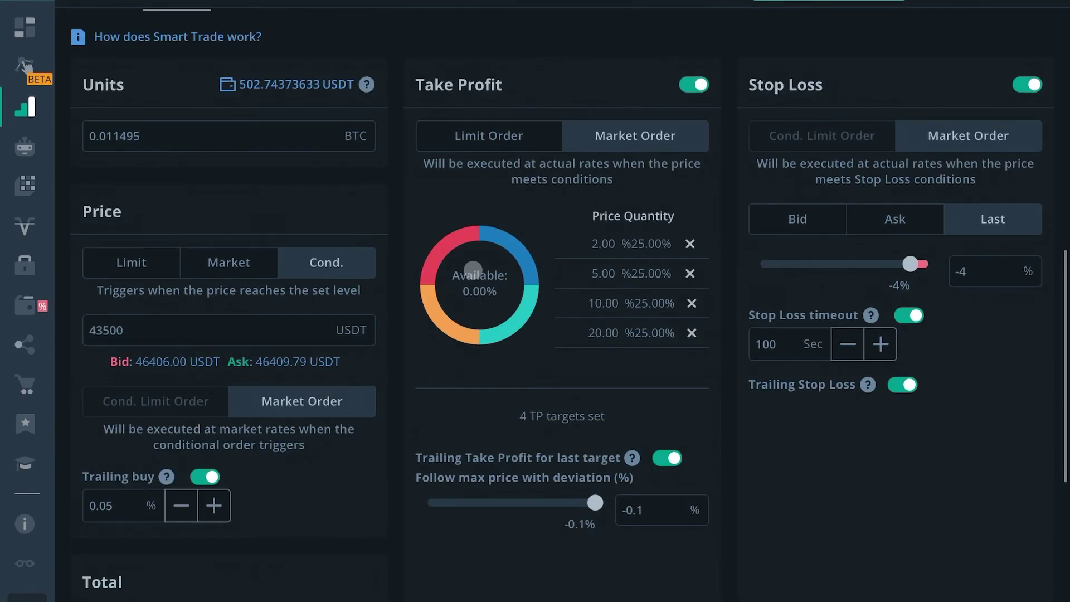
{"action": "scroll", "coordinate": [473, 273], "scroll_direction": "down", "scroll_amount": 1}
{"action": "scroll", "coordinate": [474, 272], "scroll_direction": "up", "scroll_amount": 1}
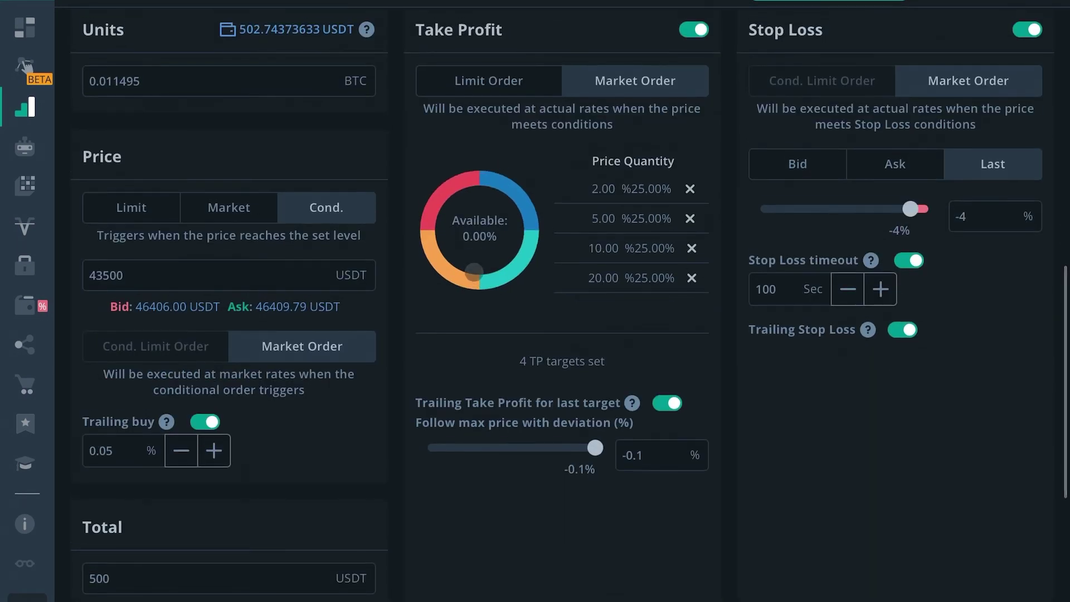
{"action": "scroll", "coordinate": [544, 385], "scroll_direction": "down", "scroll_amount": 1}
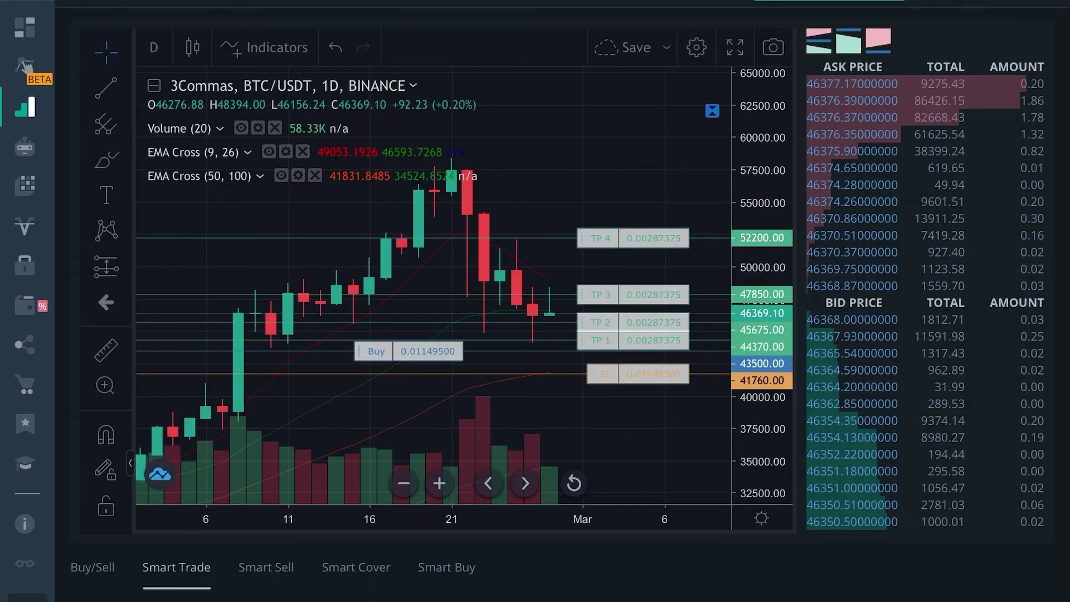
{"action": "scroll", "coordinate": [335, 334], "scroll_direction": "up", "scroll_amount": 3}
{"action": "left_click_drag", "start_coordinate": [547, 313], "coordinate": [332, 312]}
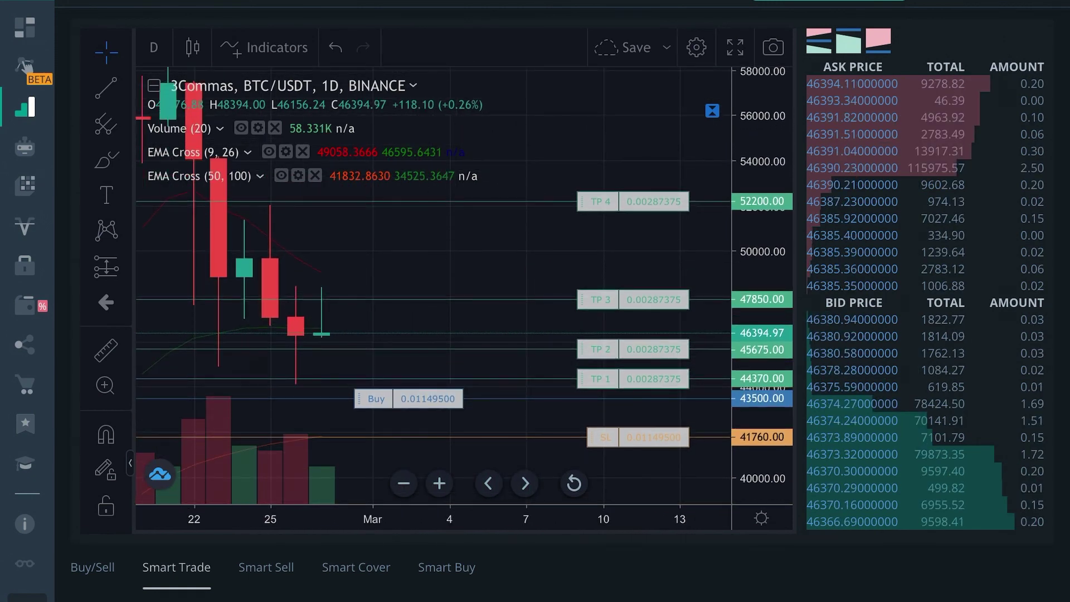
{"action": "scroll", "coordinate": [434, 290], "scroll_direction": "down", "scroll_amount": 4}
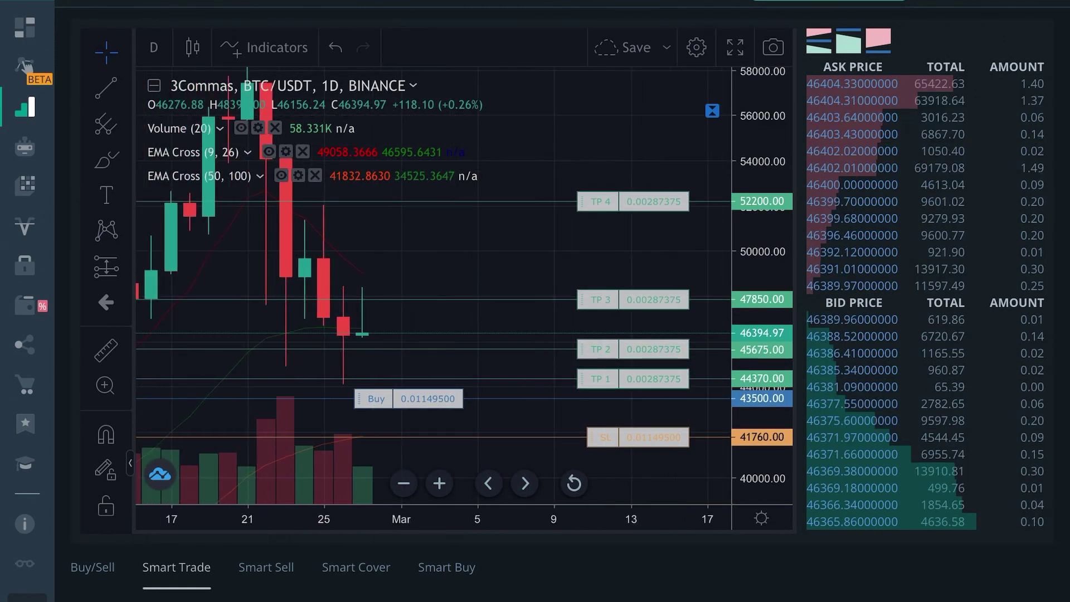
{"action": "scroll", "coordinate": [434, 290], "scroll_direction": "down", "scroll_amount": 3}
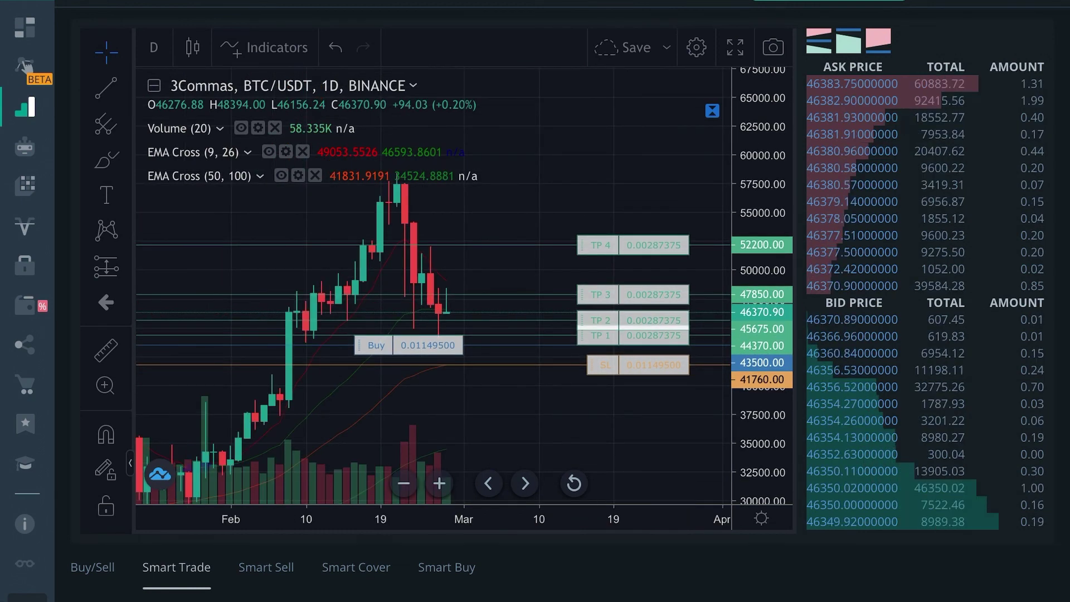
{"action": "left_click_drag", "start_coordinate": [428, 396], "coordinate": [341, 397]}
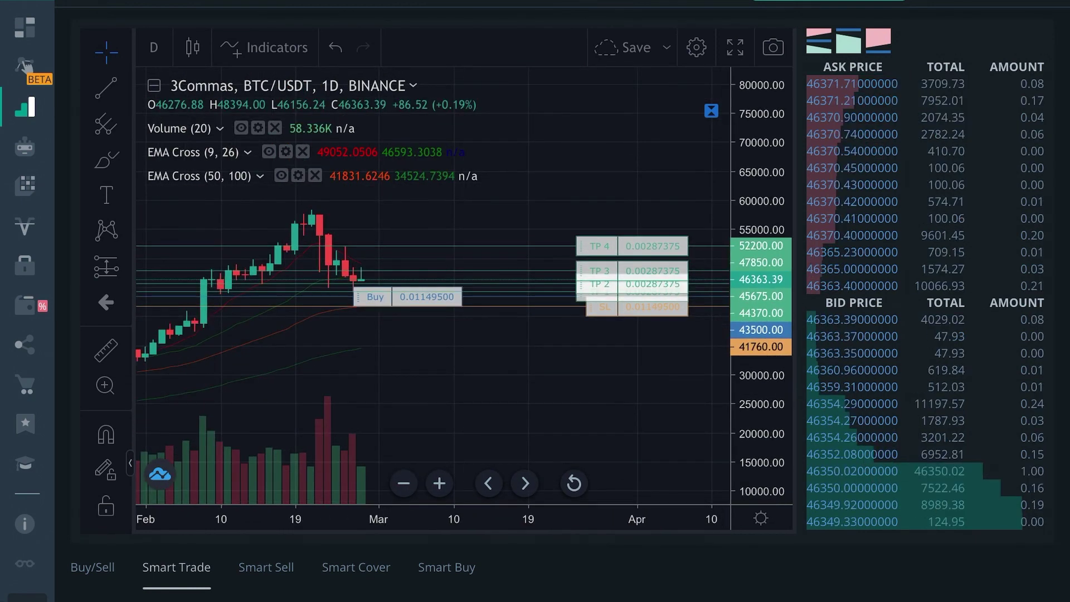